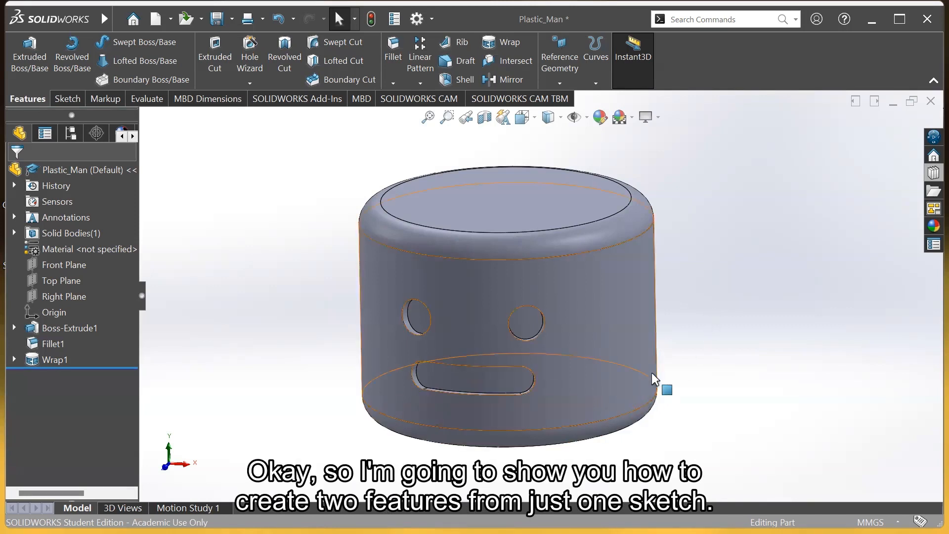
# - Start a new sketch on the flat circular bottom face of the head
pyautogui.scroll(2, 671, 353)
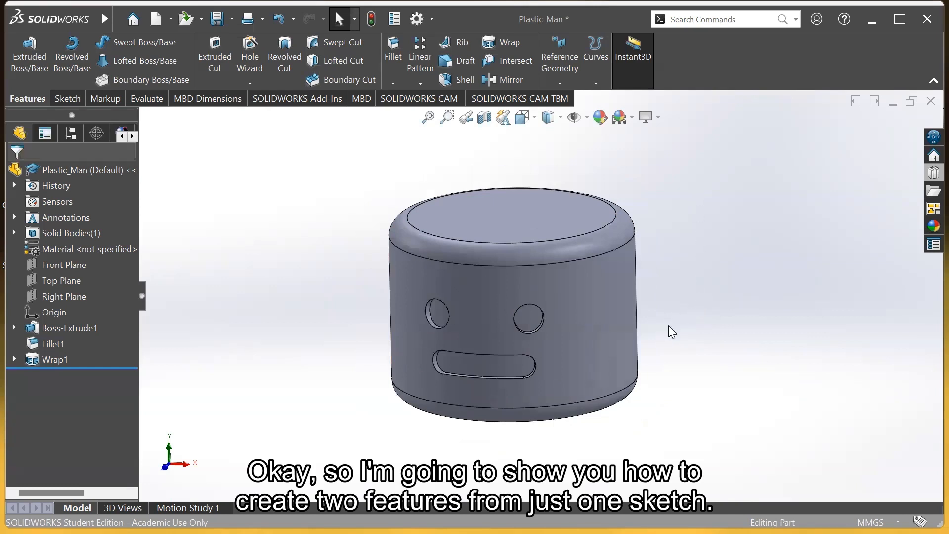
pyautogui.moveTo(679, 394); pyautogui.dragTo(675, 240, button='middle')
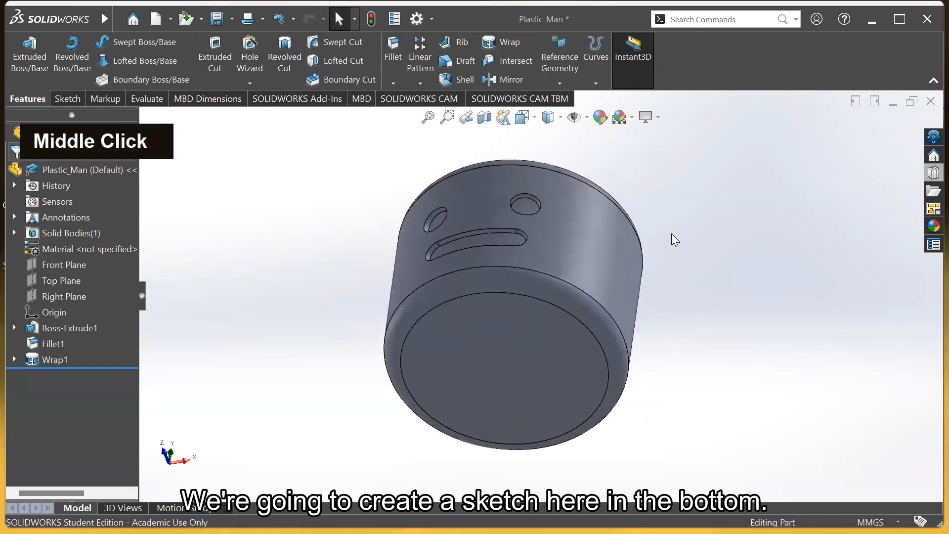
pyautogui.rightClick(515, 320)
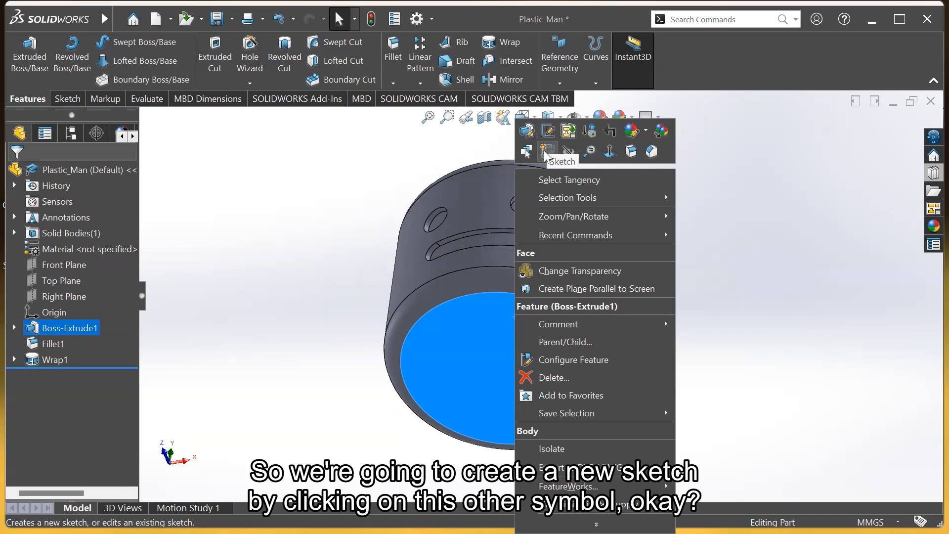
pyautogui.click(548, 149)
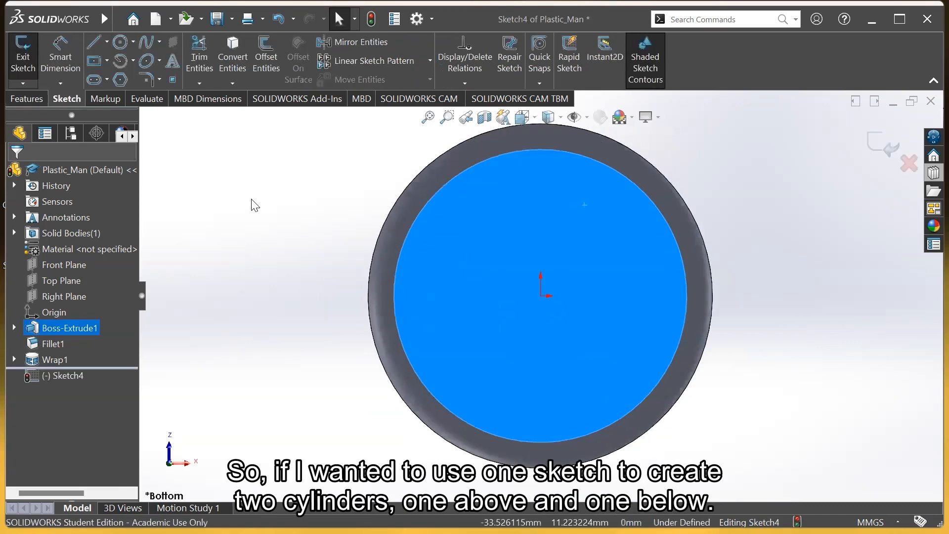
pyautogui.click(251, 199)
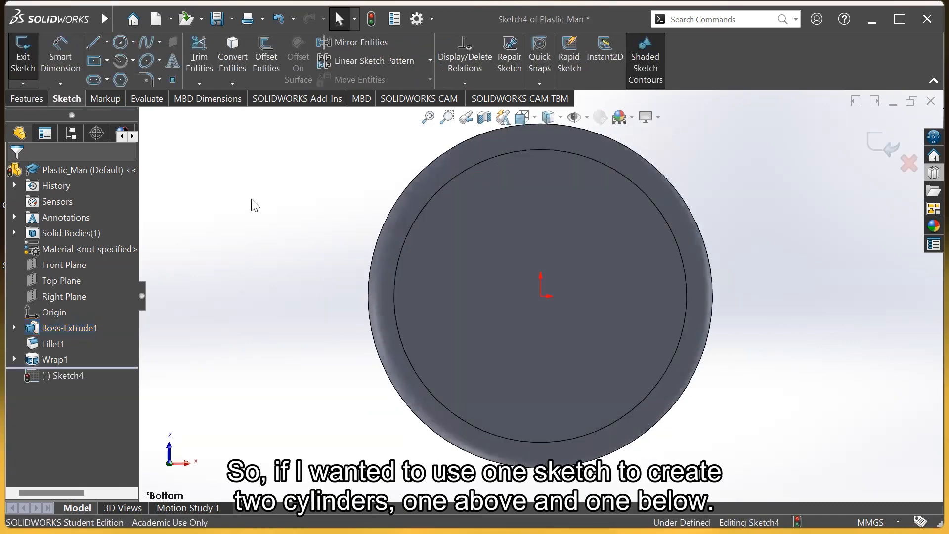
# - Sketch two concentric circles centred on the origin, with radii of about 13.3 mm and 8.5 mm
pyautogui.click(120, 42)
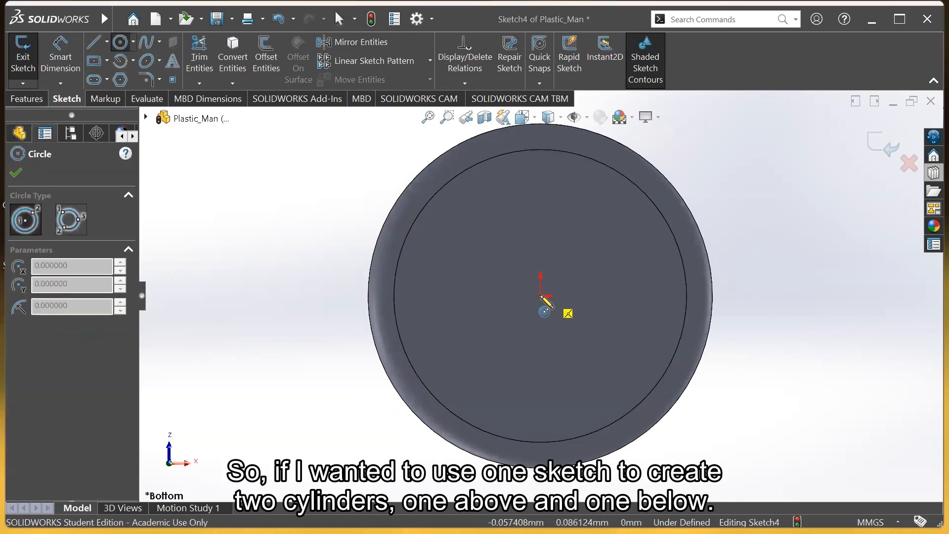
pyautogui.click(540, 295)
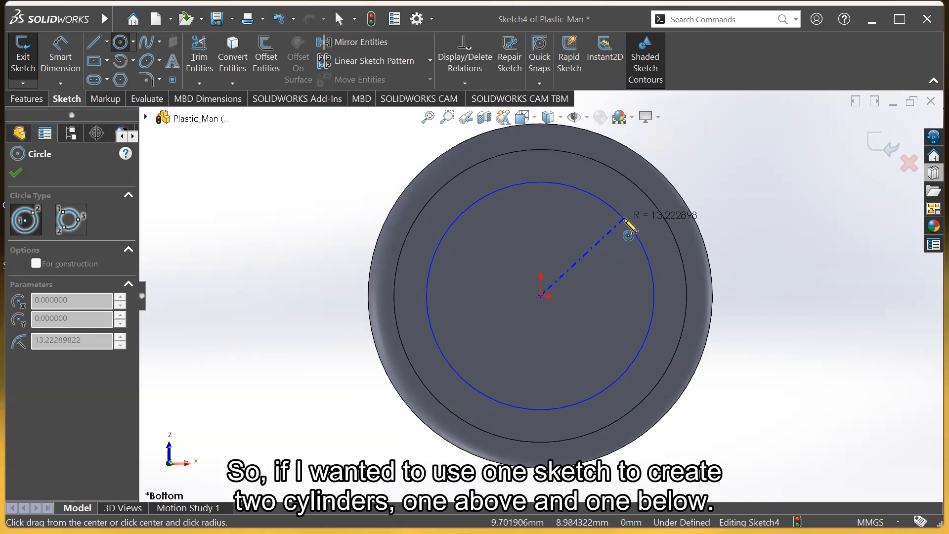
pyautogui.click(625, 219)
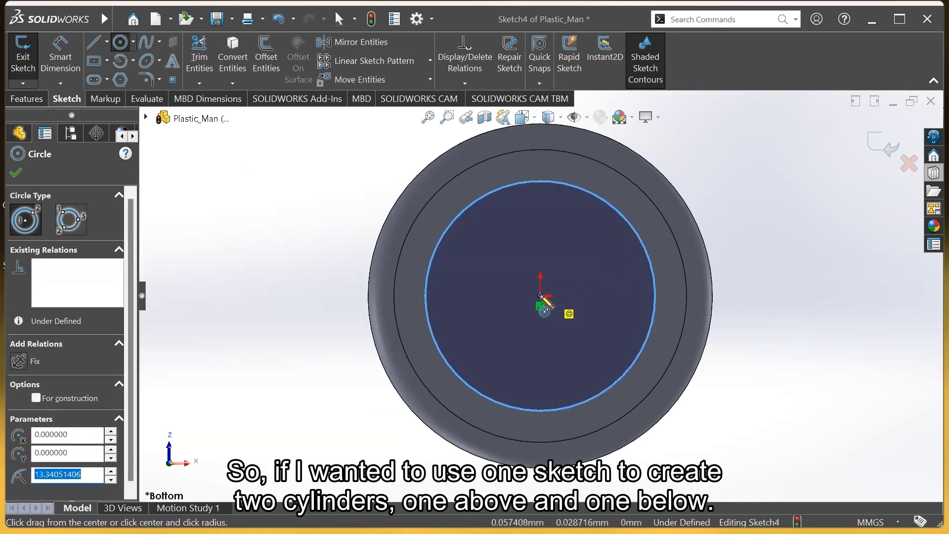
pyautogui.click(540, 295)
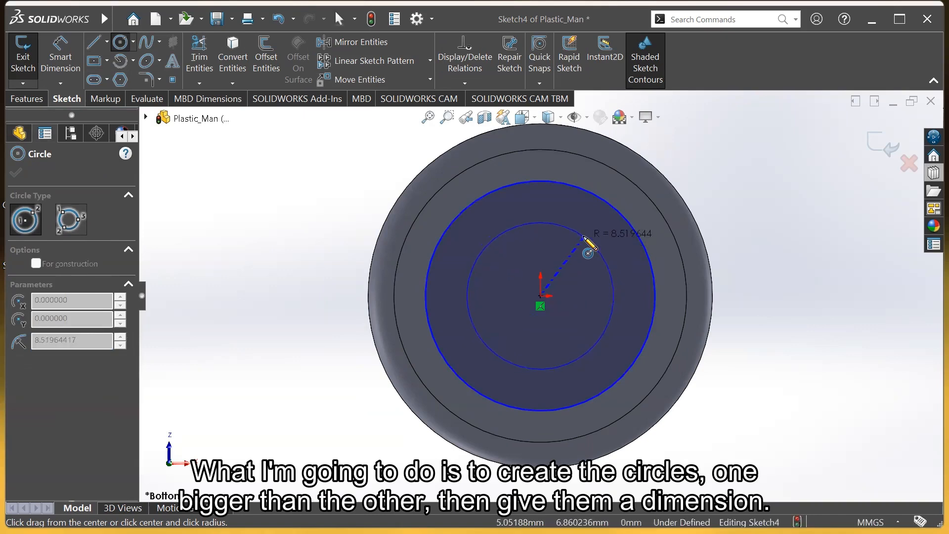
pyautogui.click(583, 237)
pyautogui.press('Escape')
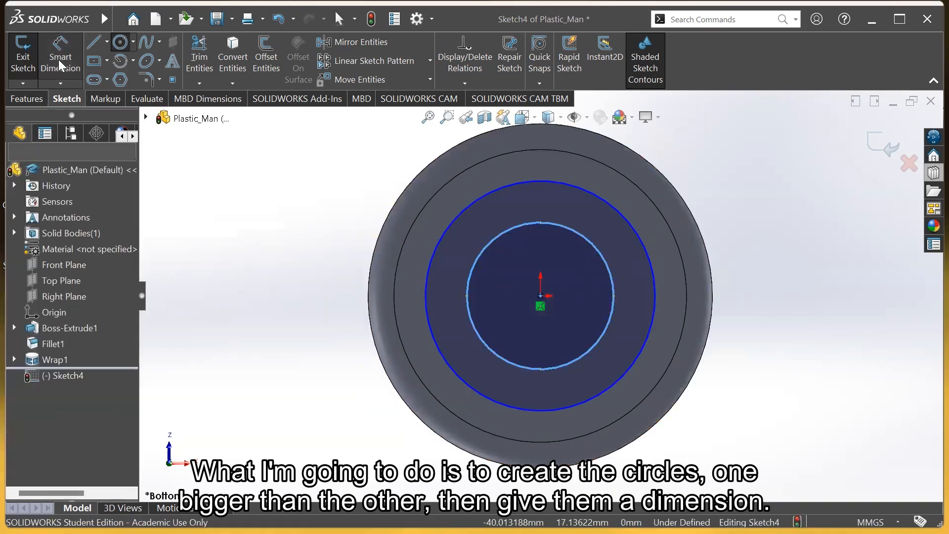
# - Dimension the outer circle's diameter at 26 mm
pyautogui.click(60, 64)
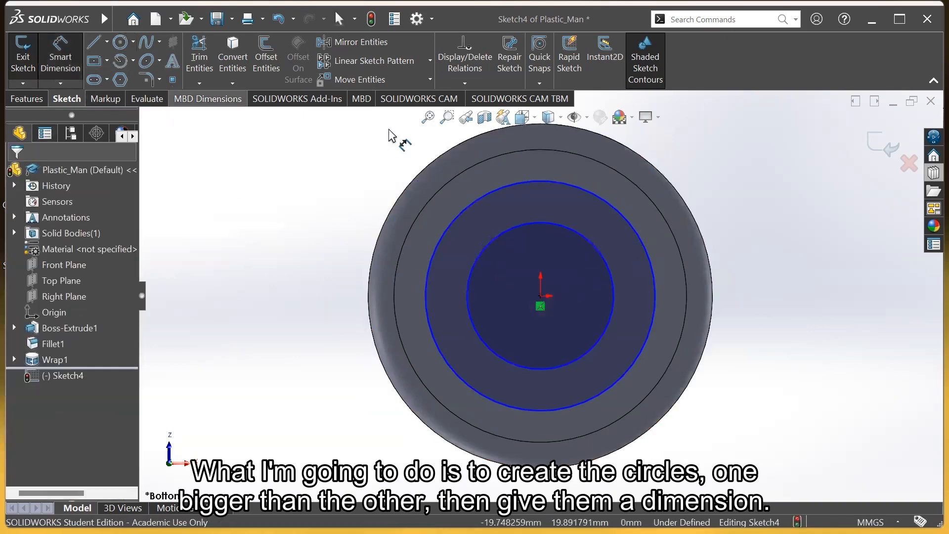
pyautogui.click(631, 224)
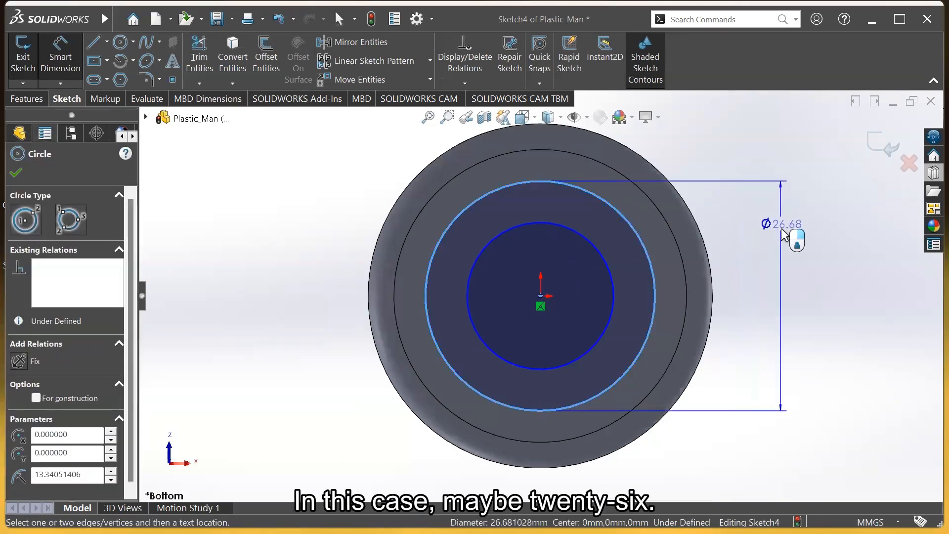
pyautogui.click(782, 235)
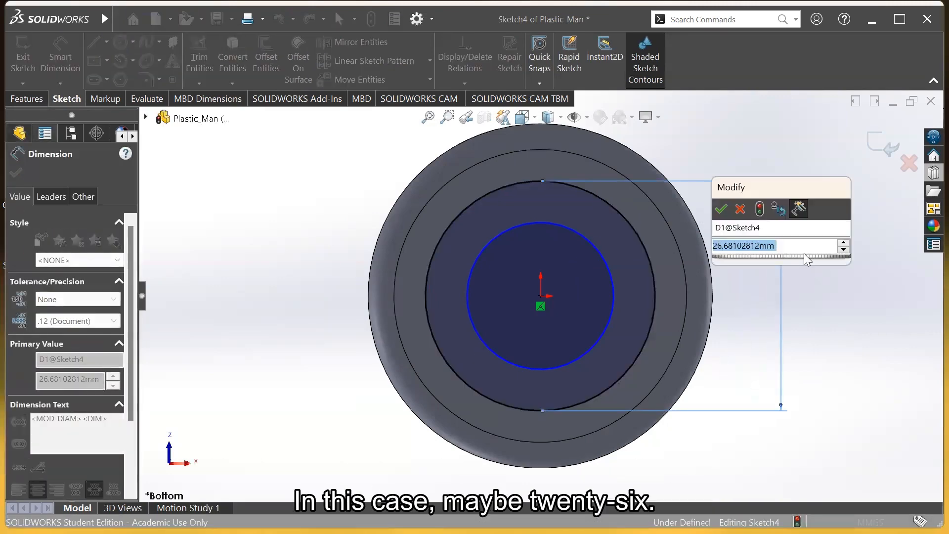
pyautogui.write('26')
pyautogui.press('Return')
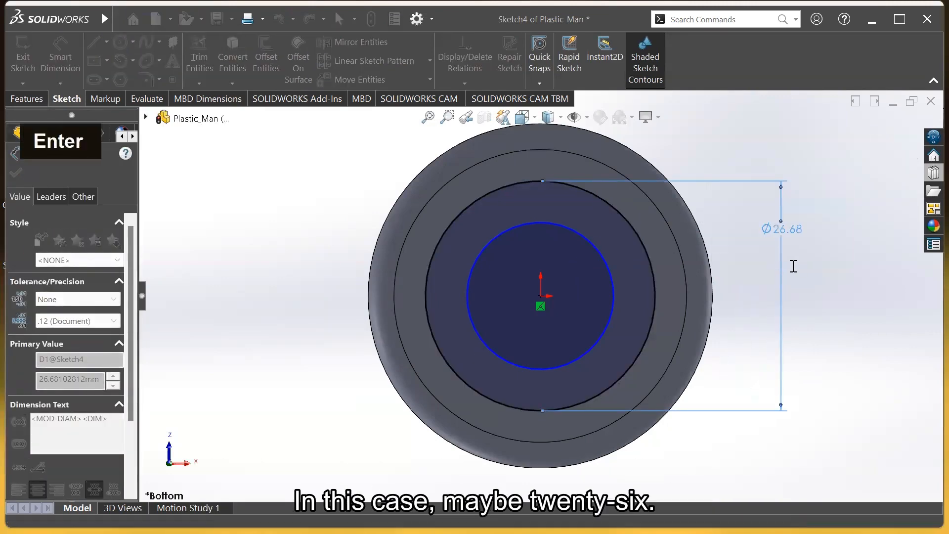
# - Dimension the inner circle's diameter at 24 mm
pyautogui.click(613, 264)
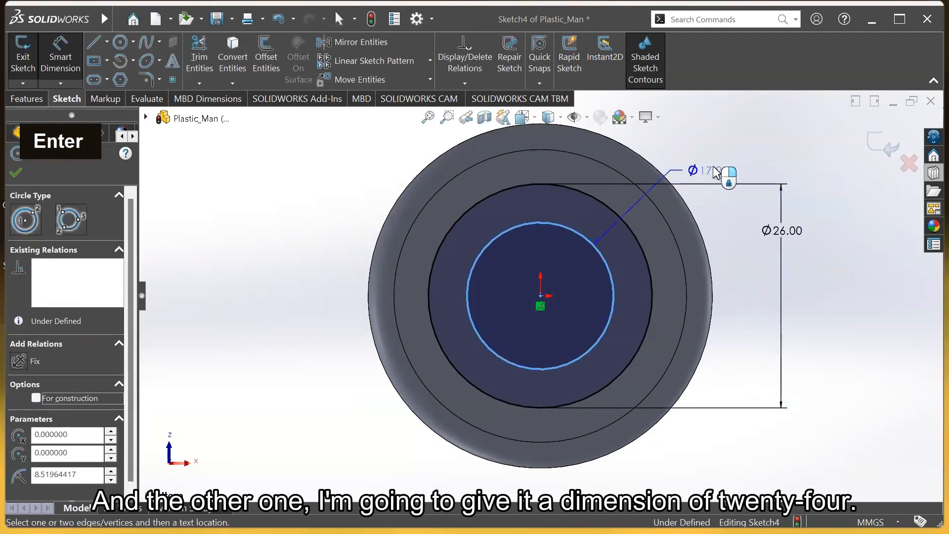
pyautogui.click(774, 147)
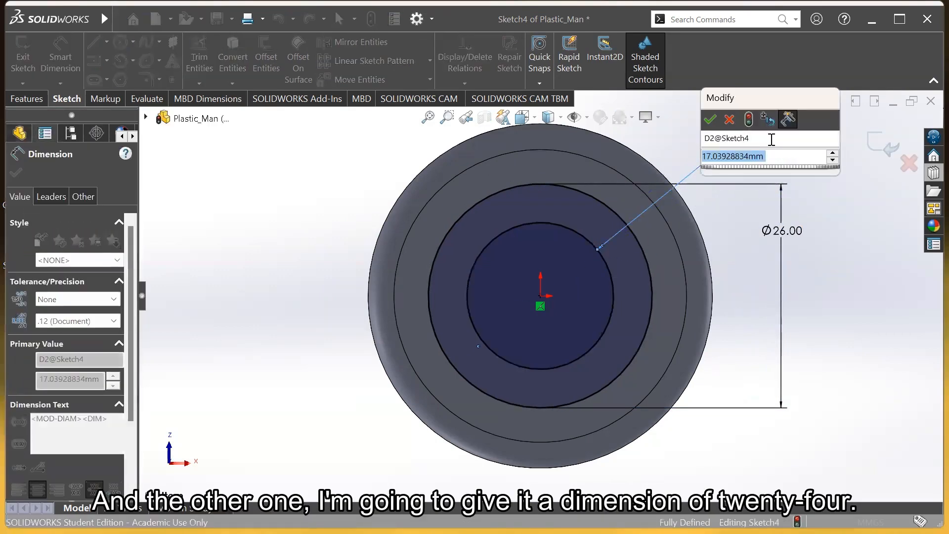
pyautogui.write('2')
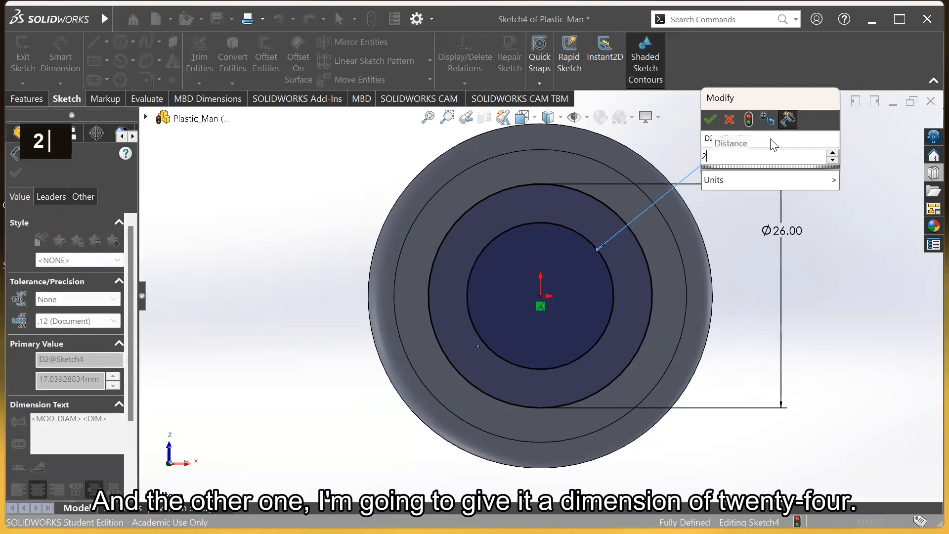
pyautogui.write('4')
pyautogui.press('Return')
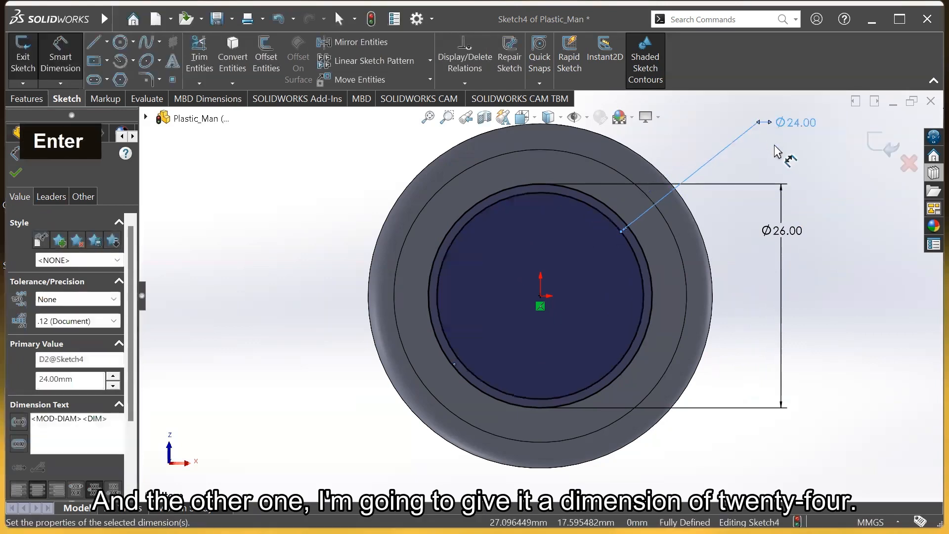
# - Set the inner circle's diameter to 22 mm, exit the sketch and leave it deselected
pyautogui.doubleClick(792, 122)
pyautogui.write('22')
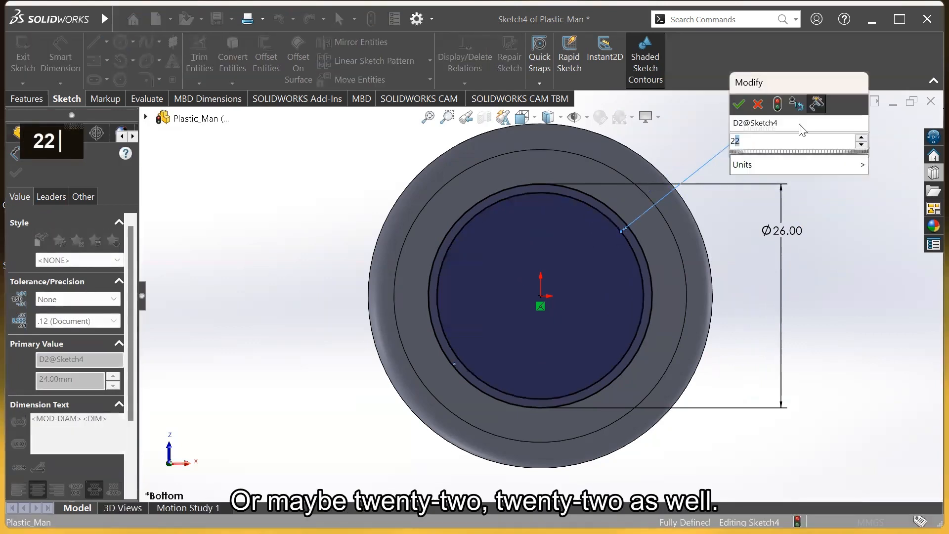
pyautogui.press('Return')
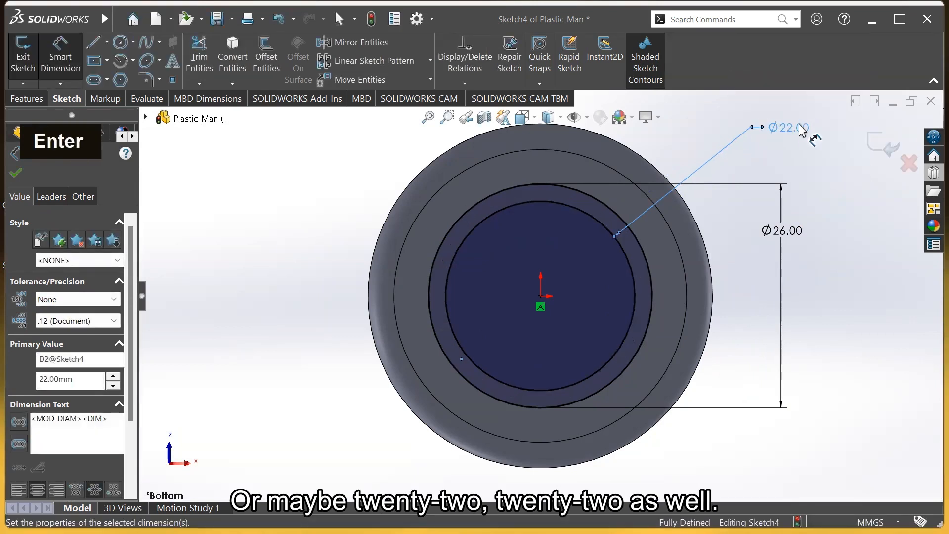
pyautogui.press('Escape')
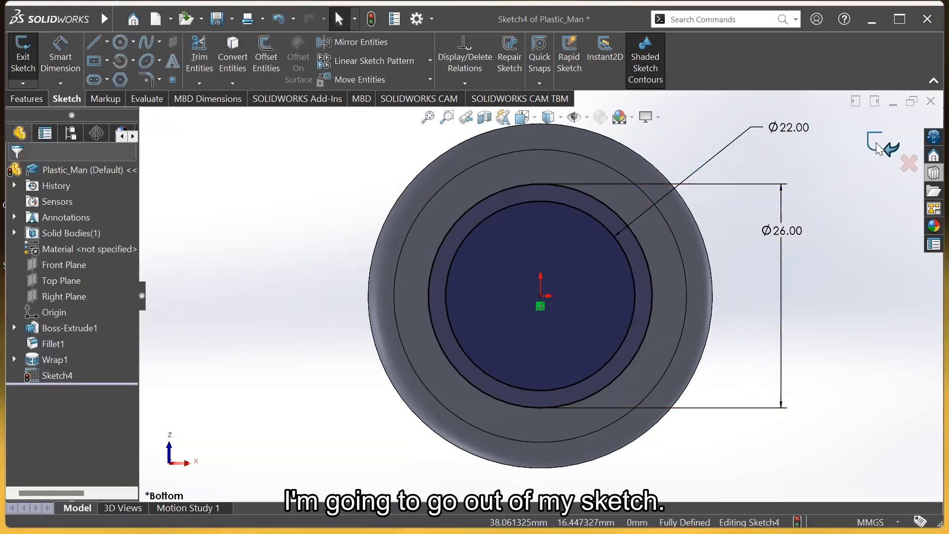
pyautogui.click(876, 145)
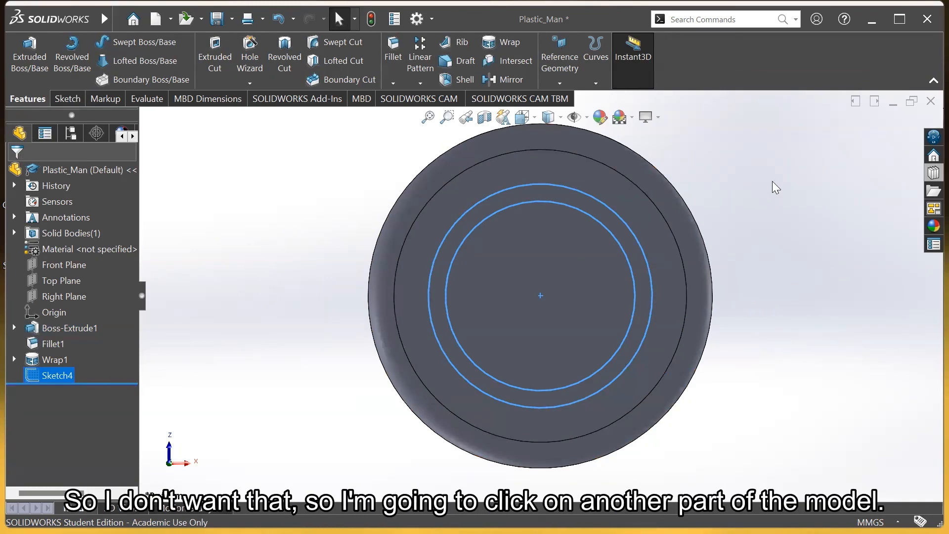
pyautogui.click(782, 170)
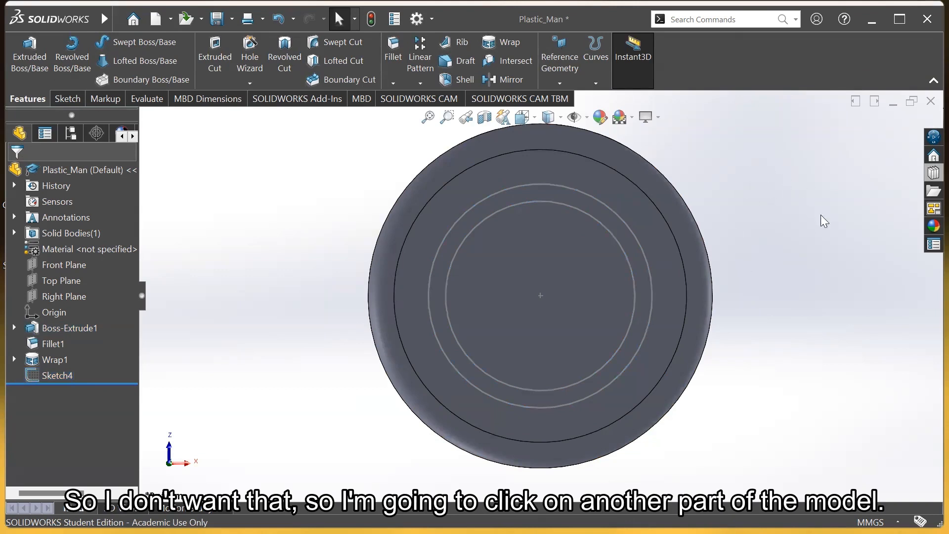
# - Extrude the 26 mm circle contour as a blind boss 5 mm outward from the bottom face, with merged result
pyautogui.scroll(2, 704, 212)
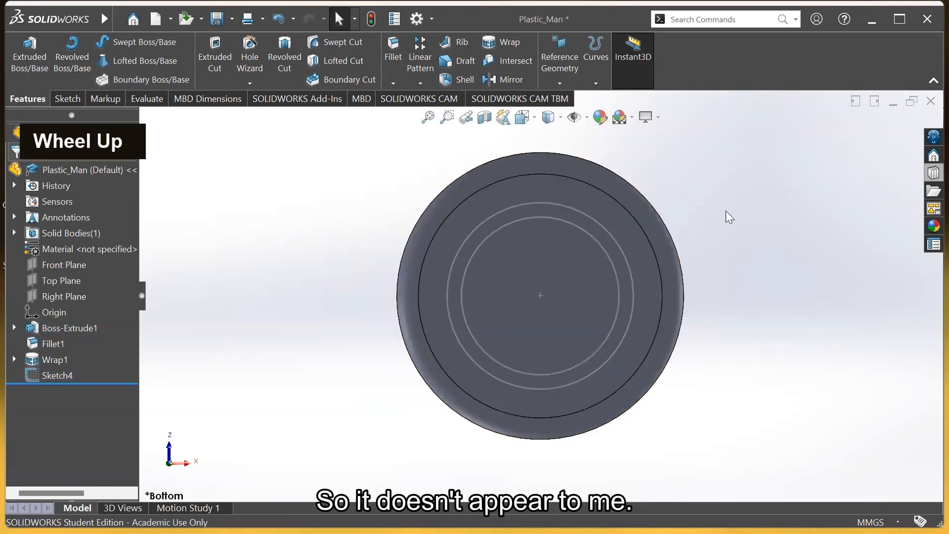
pyautogui.moveTo(708, 158); pyautogui.dragTo(571, 348, button='middle')
pyautogui.scroll(2, 651, 324)
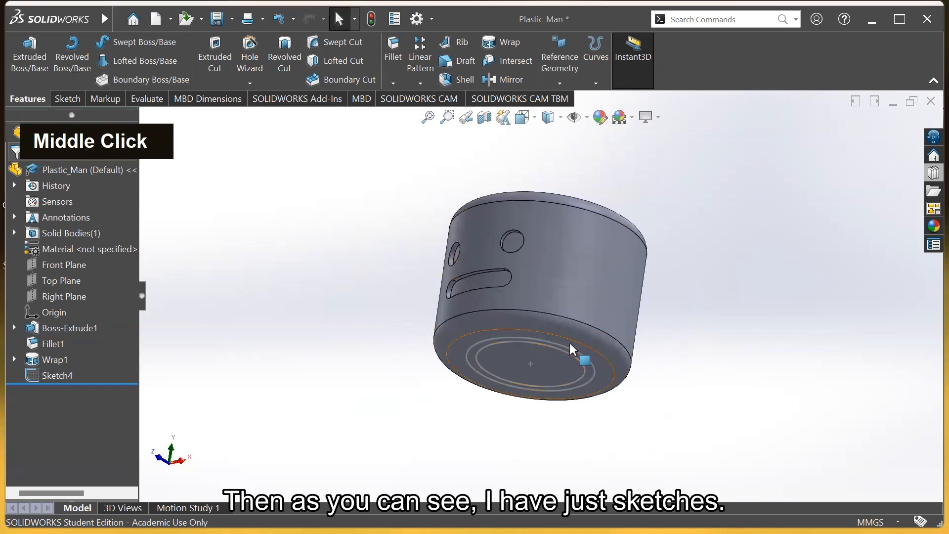
pyautogui.click(567, 345)
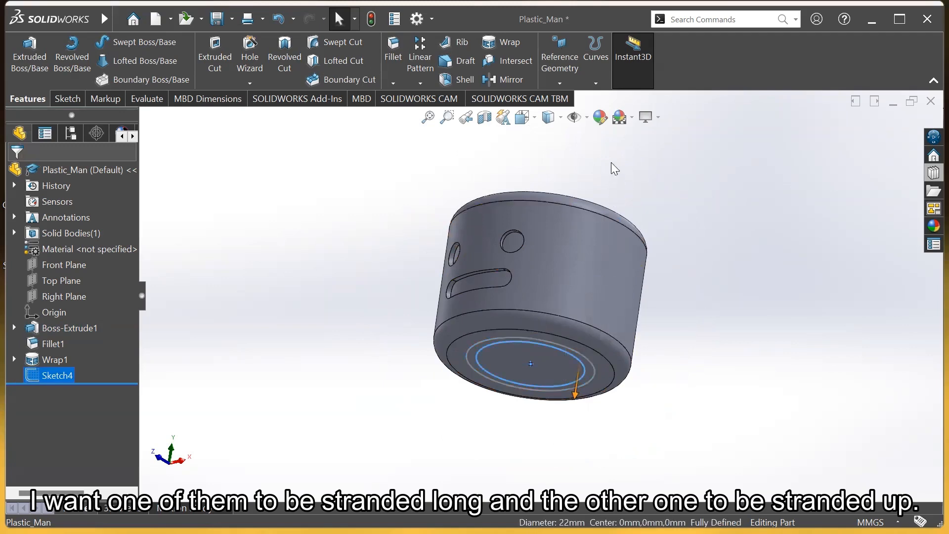
pyautogui.click(607, 179)
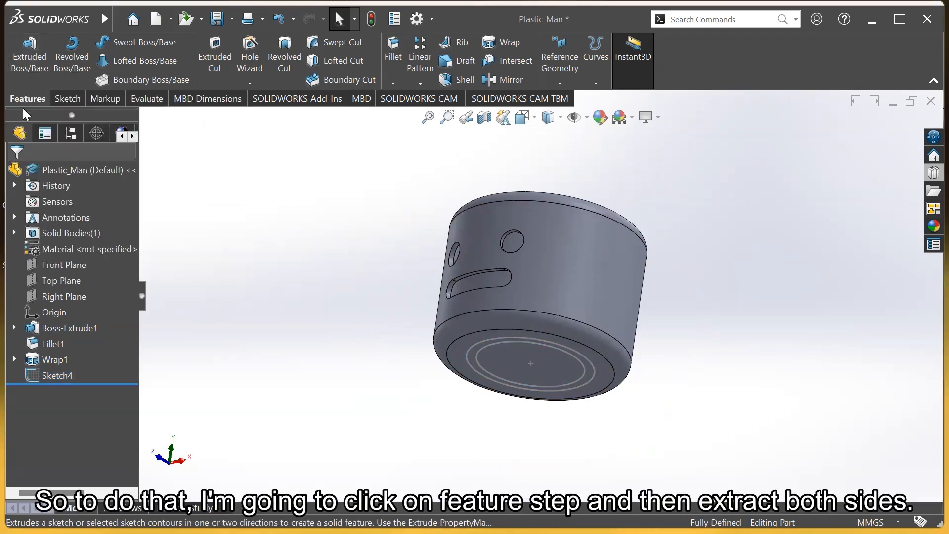
pyautogui.click(33, 64)
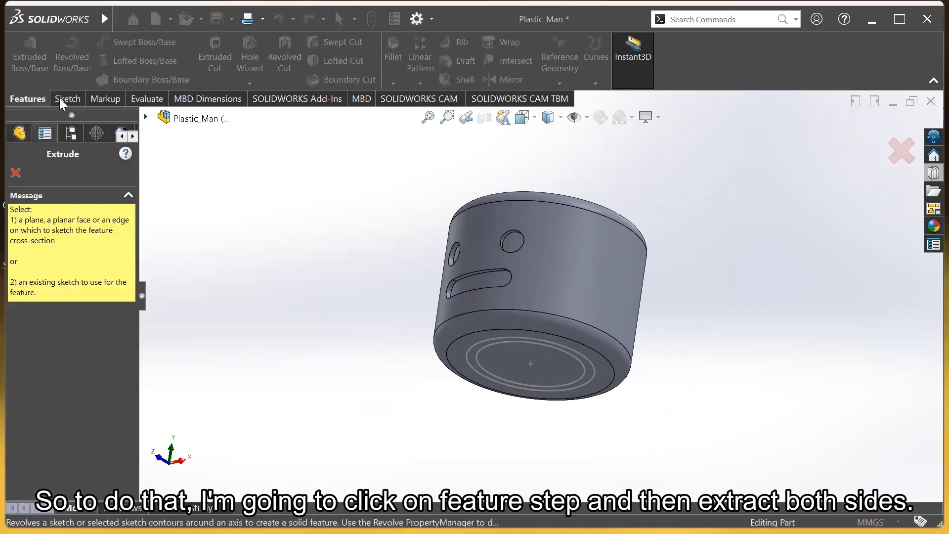
pyautogui.click(465, 357)
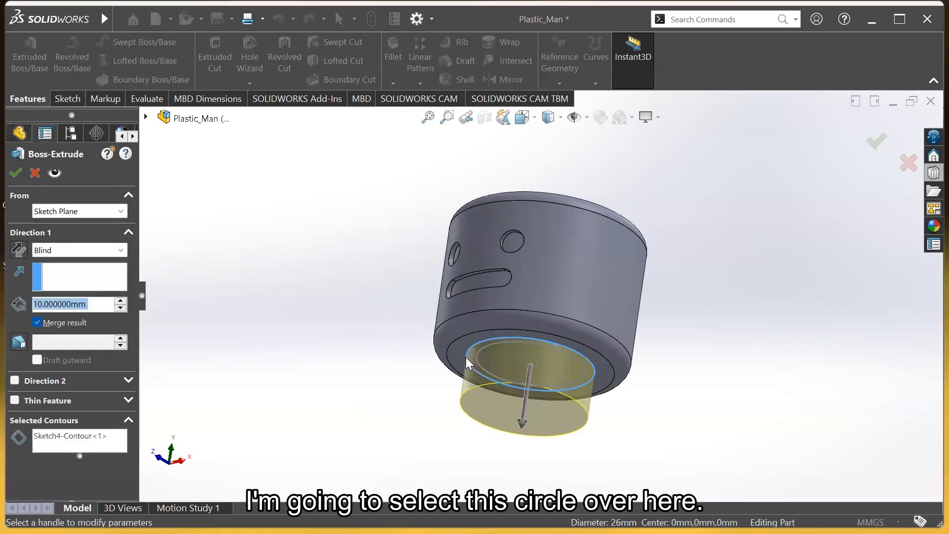
pyautogui.moveTo(634, 432); pyautogui.dragTo(647, 448, button='middle')
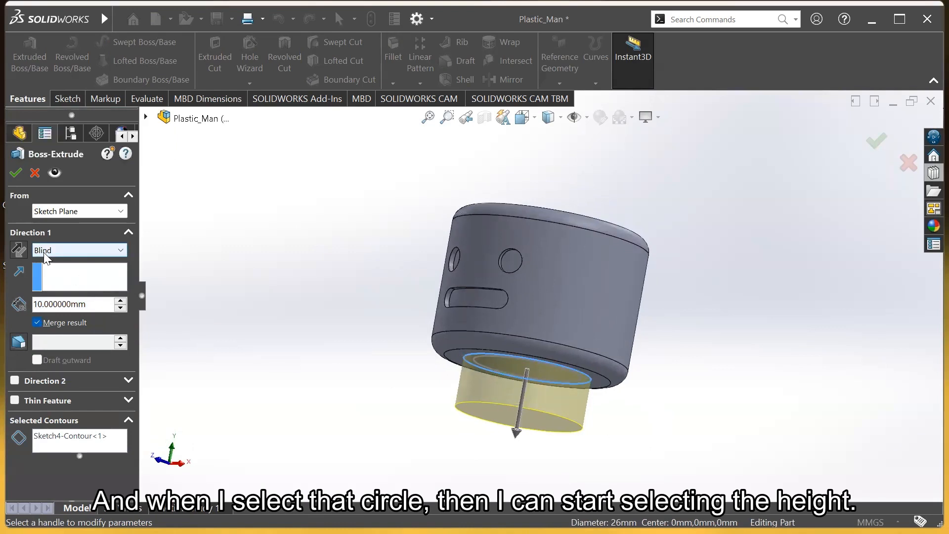
pyautogui.click(518, 441)
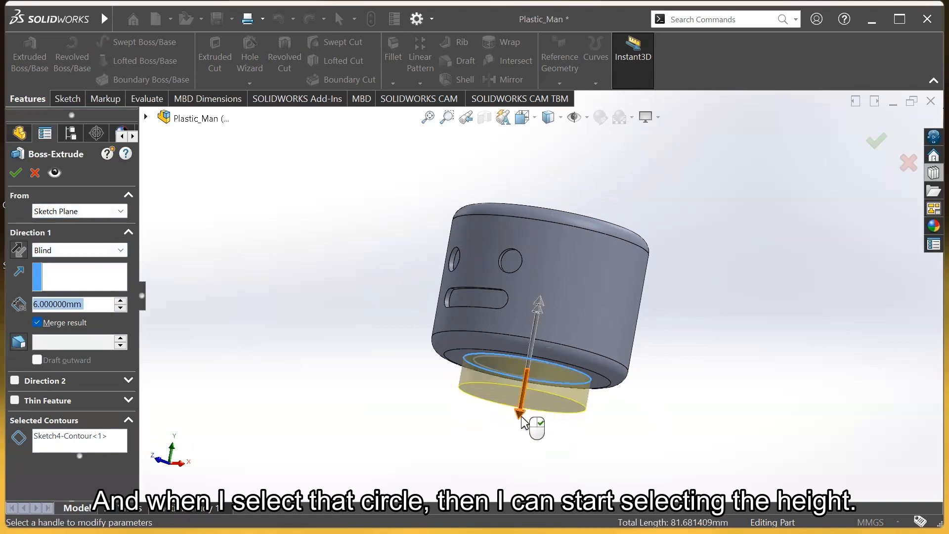
pyautogui.click(533, 395)
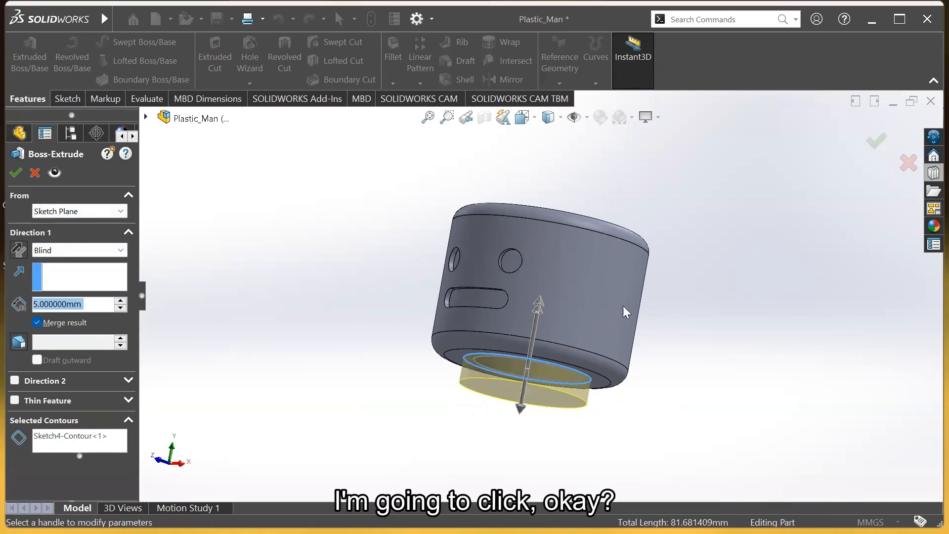
pyautogui.click(876, 141)
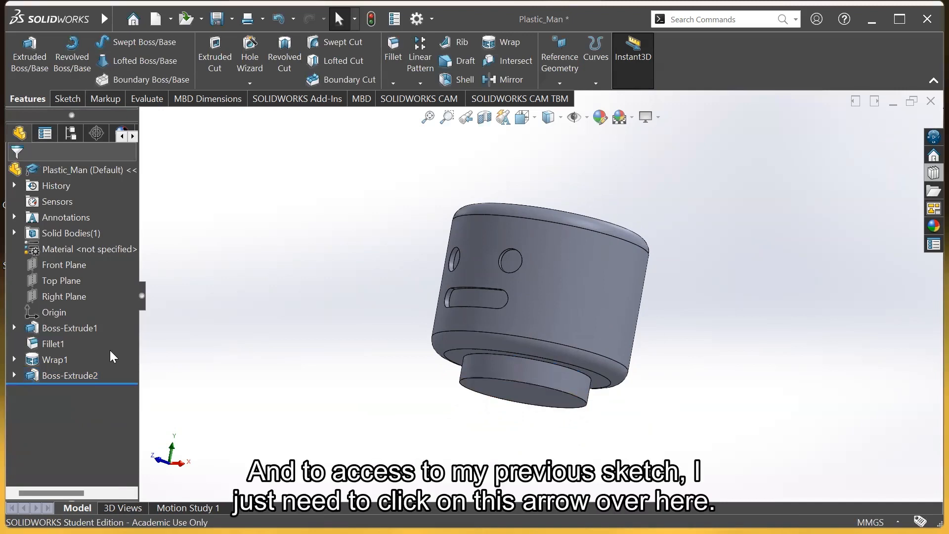
# - Expand Boss-Extrude1 and Boss-Extrude2 in the feature tree and show Sketch4 with its two concentric circles in the model
pyautogui.moveTo(483, 408); pyautogui.dragTo(500, 439, button='middle')
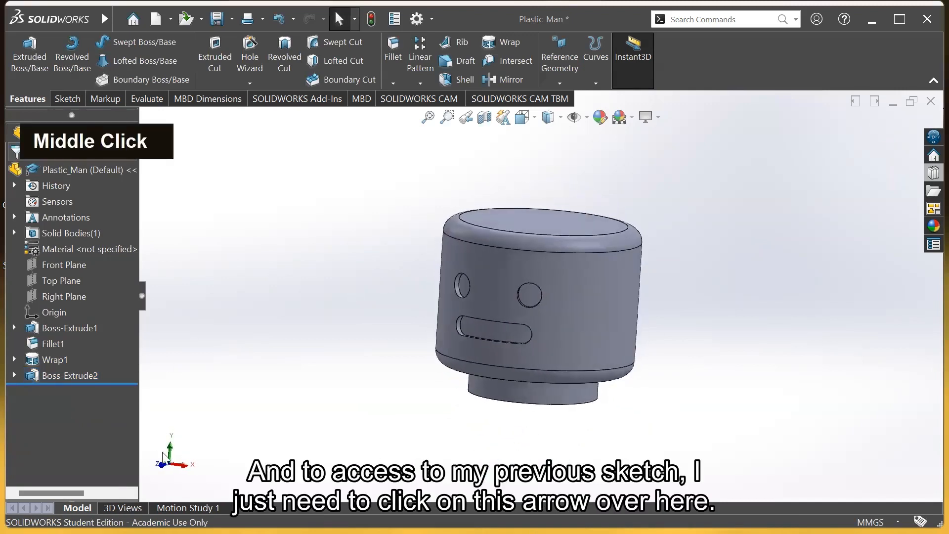
pyautogui.click(14, 375)
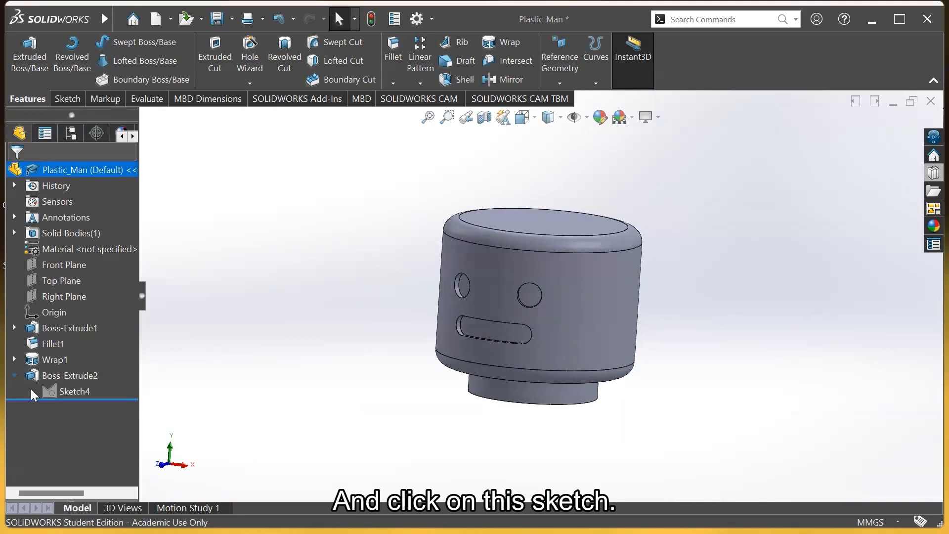
pyautogui.click(47, 391)
pyautogui.click(47, 390)
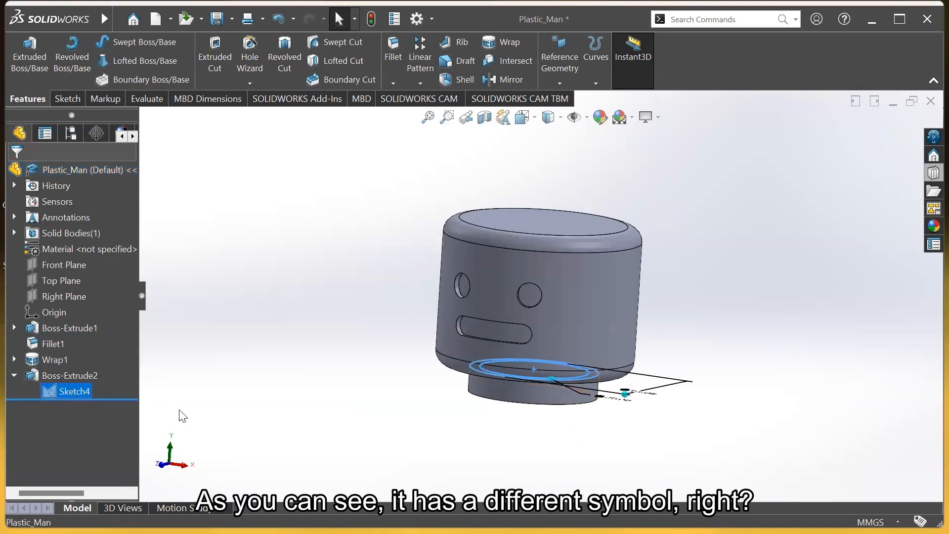
pyautogui.click(94, 339)
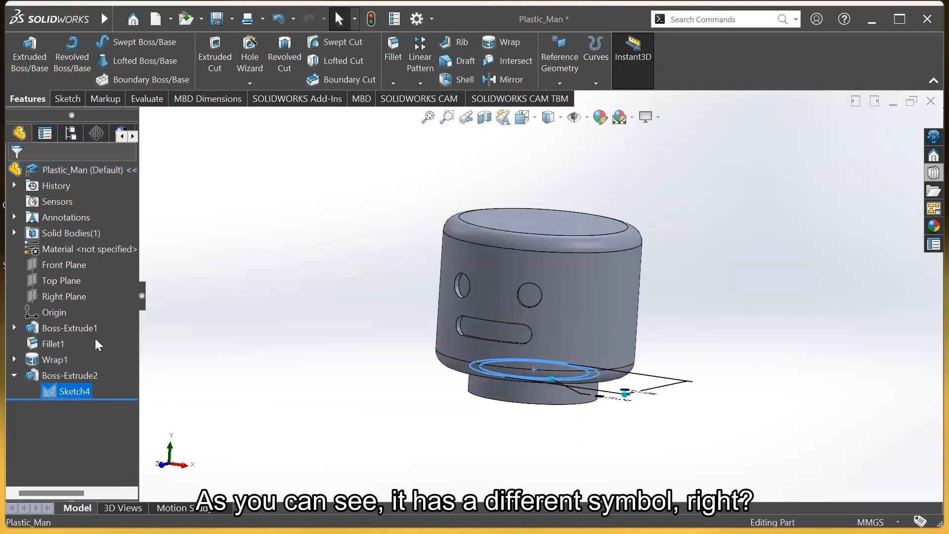
pyautogui.click(18, 328)
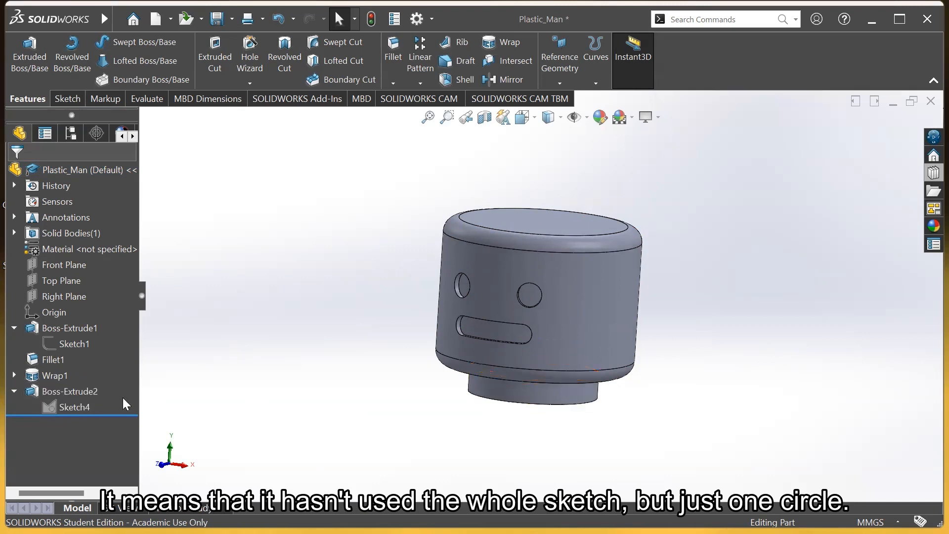
pyautogui.click(71, 406)
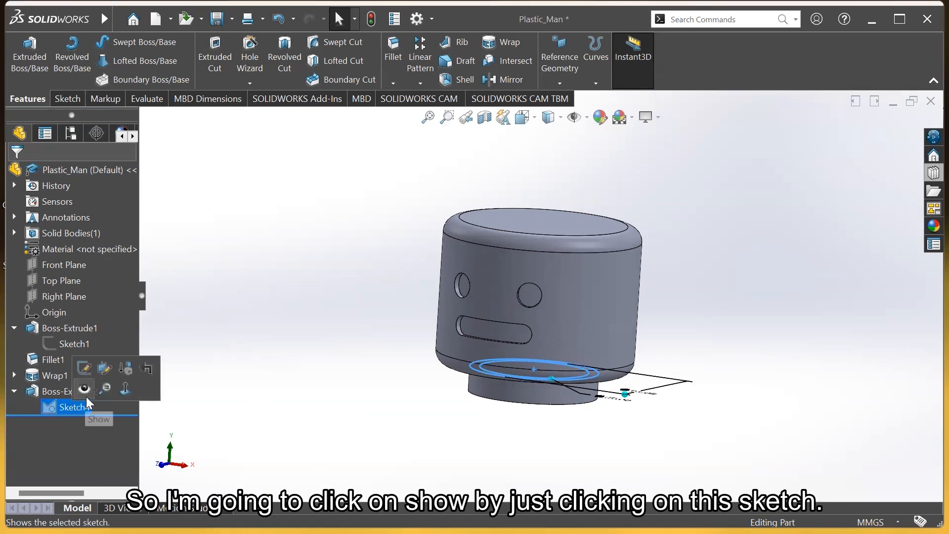
pyautogui.click(84, 391)
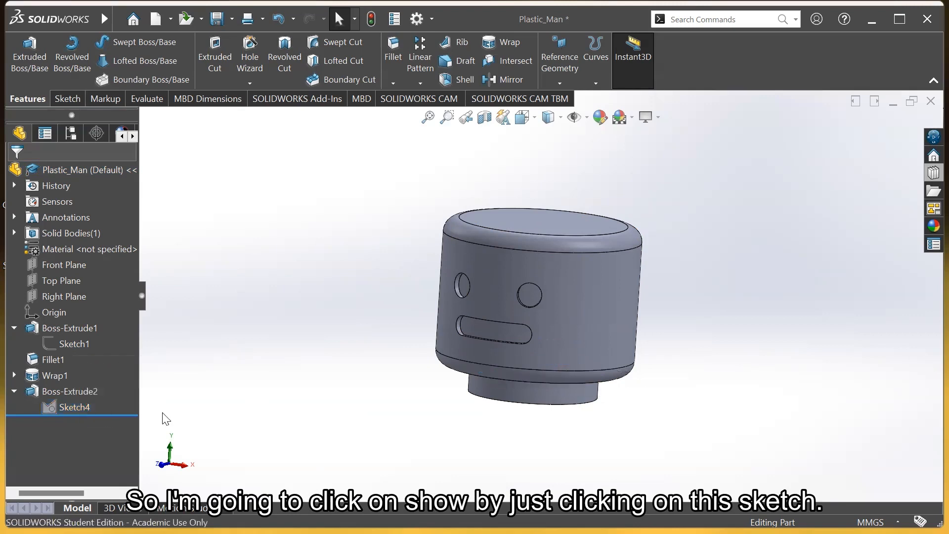
pyautogui.click(80, 405)
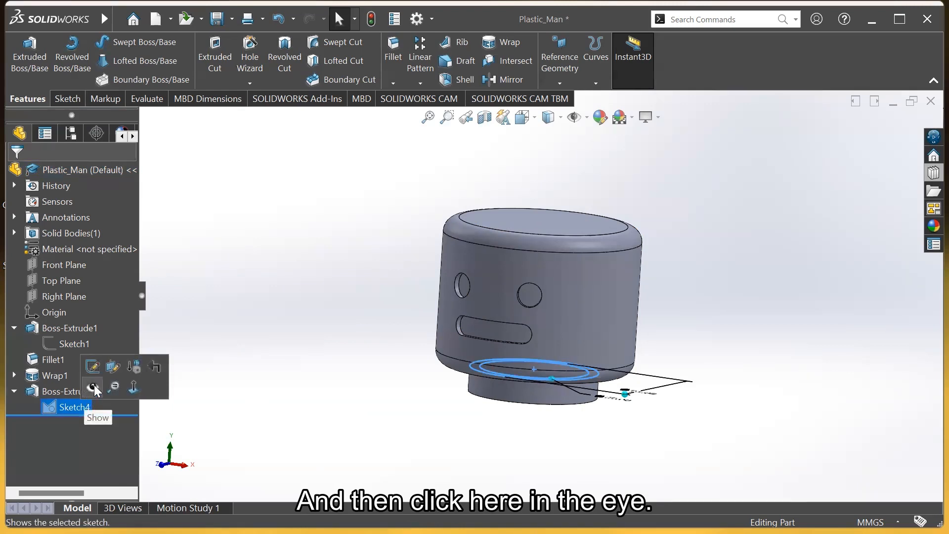
pyautogui.click(93, 387)
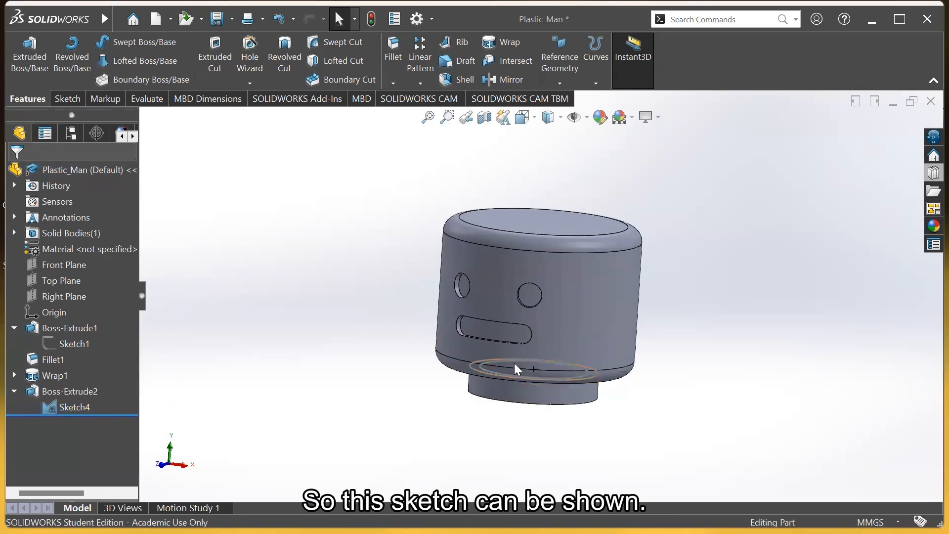
# - Start a blind merged boss extrusion from Sketch4's 22 mm inner circle, directed upward through the head to a depth of 34 mm
pyautogui.scroll(-2, 544, 395)
pyautogui.moveTo(544, 395); pyautogui.dragTo(537, 413, button='middle')
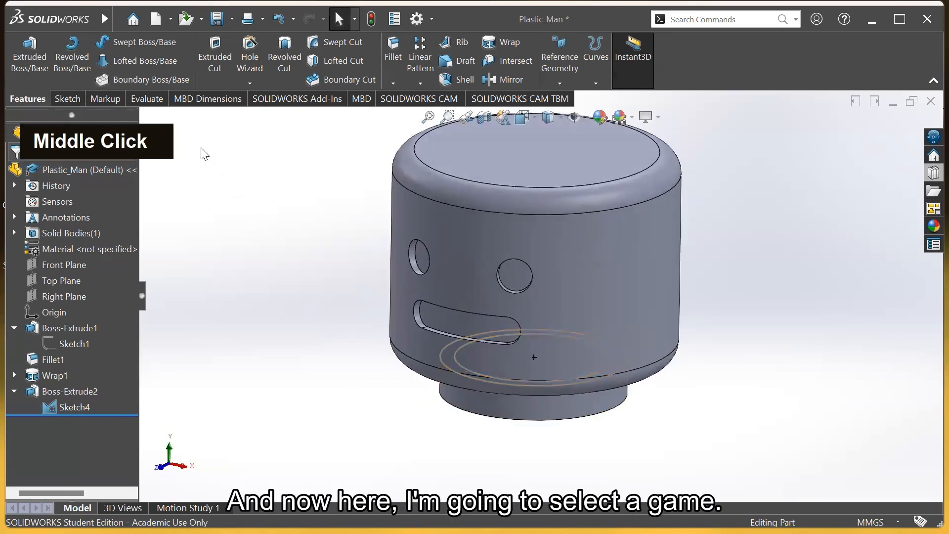
pyautogui.click(39, 71)
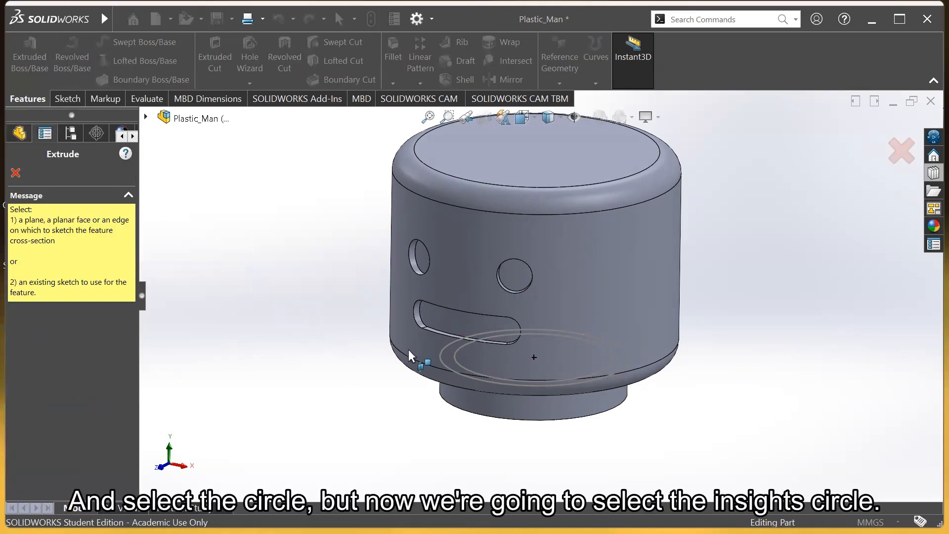
pyautogui.click(458, 363)
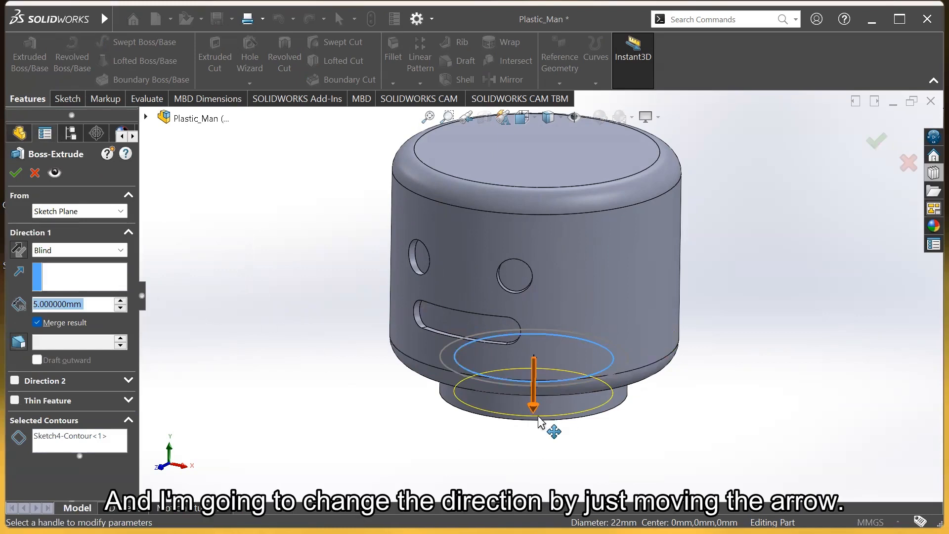
pyautogui.moveTo(538, 419); pyautogui.dragTo(557, 131)
pyautogui.click(596, 158)
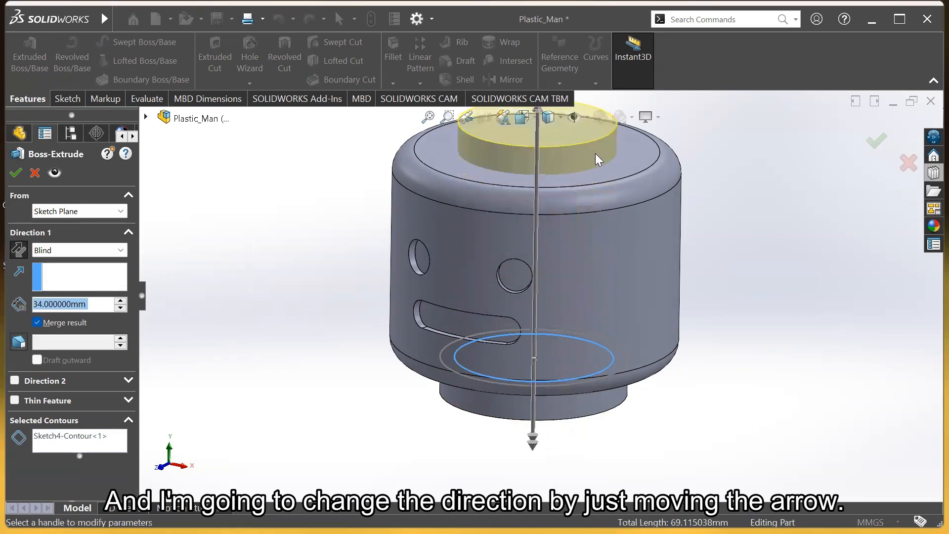
# - Try boss depths of 33, 35 and 36 mm for the stud above the head
pyautogui.scroll(3, 595, 267)
pyautogui.scroll(-2, 581, 231)
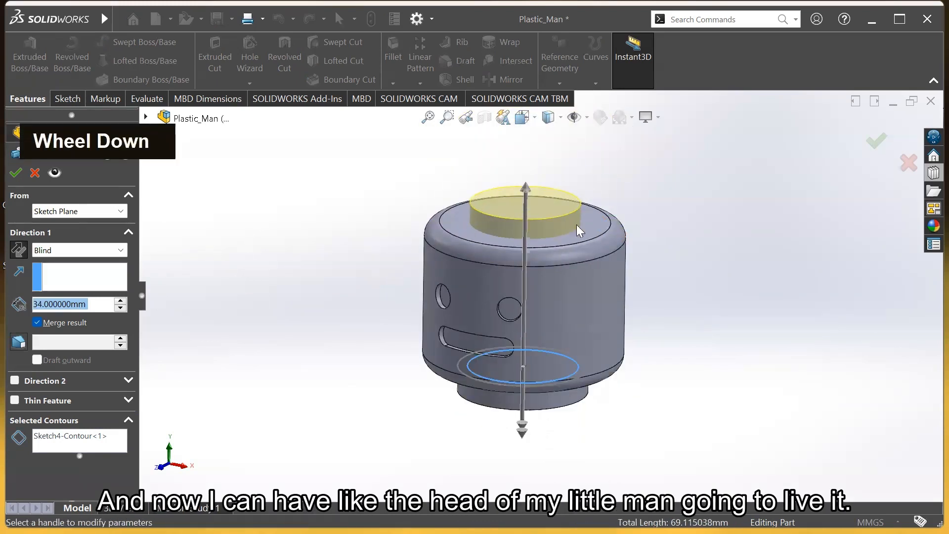
pyautogui.moveTo(581, 231); pyautogui.dragTo(609, 279, button='middle')
pyautogui.click(536, 201)
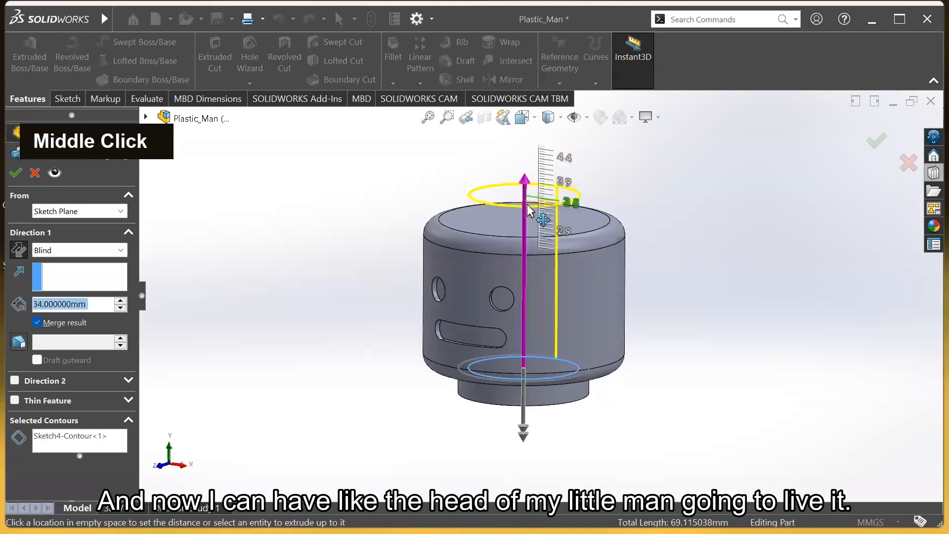
pyautogui.click(526, 201)
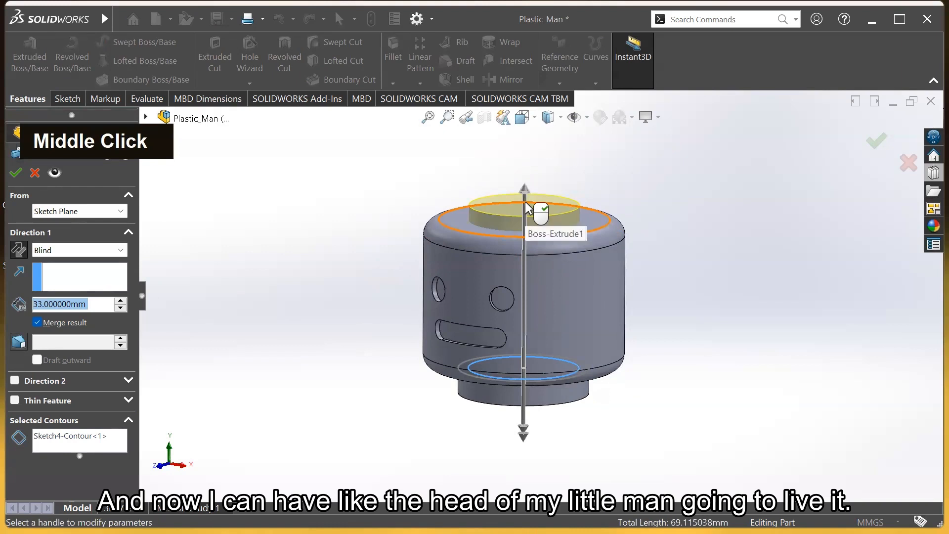
pyautogui.click(524, 194)
pyautogui.click(525, 193)
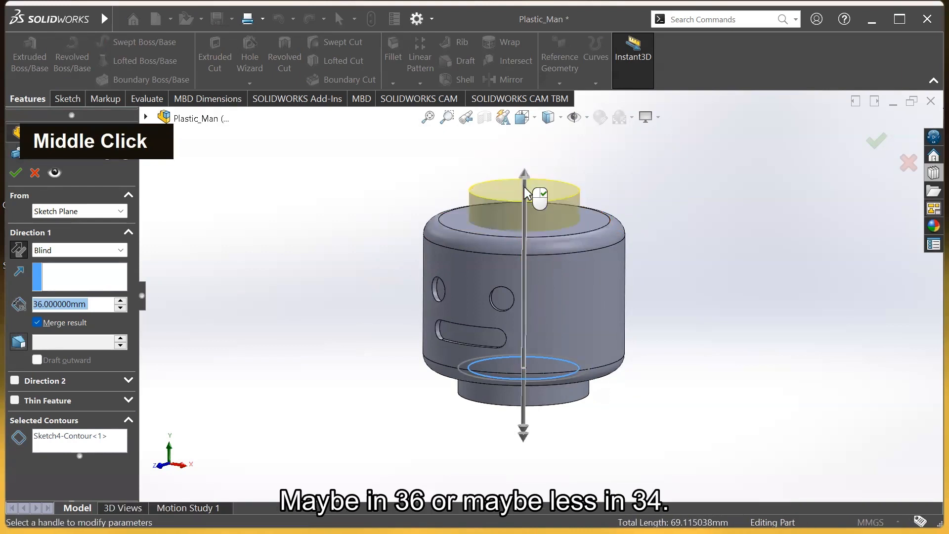
pyautogui.click(524, 191)
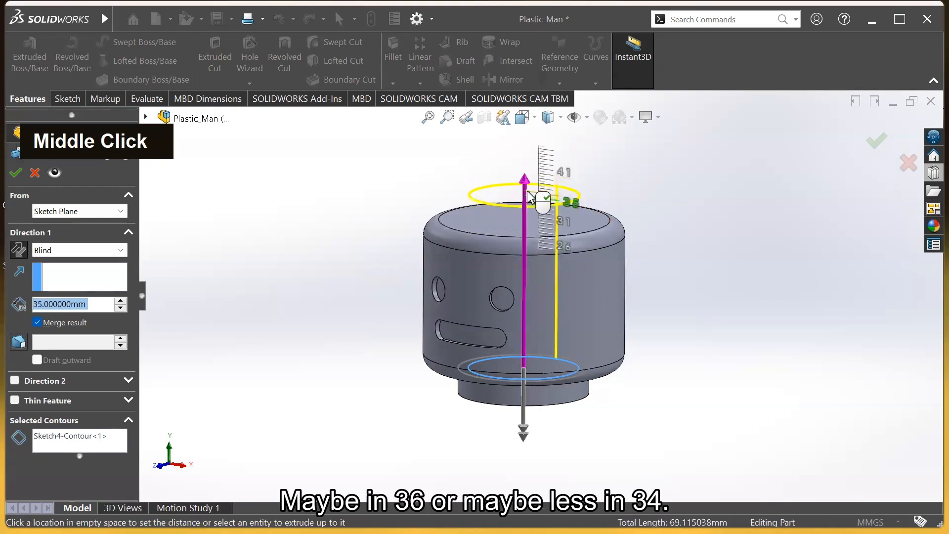
pyautogui.click(525, 195)
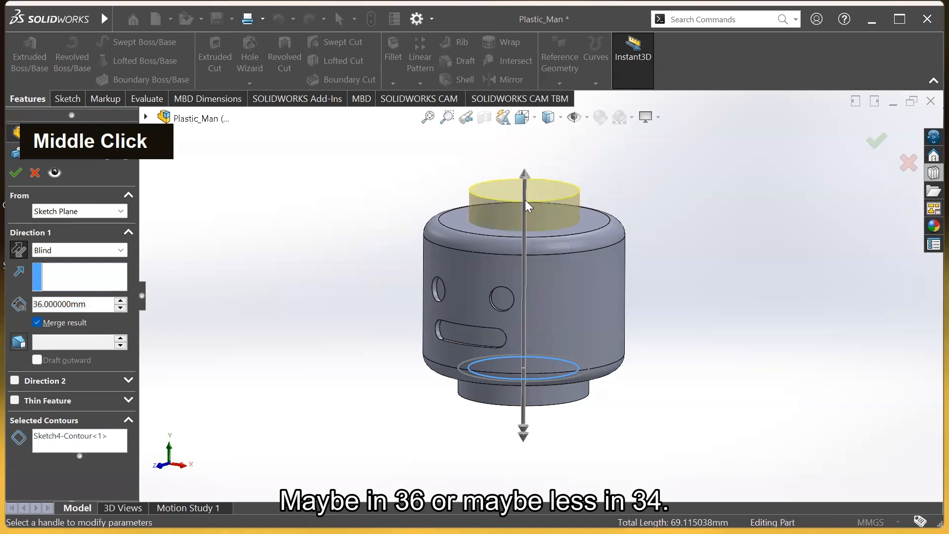
# - Set the upward boss depth to 34 mm, accept the extrusion and leave it deselected
pyautogui.click(524, 194)
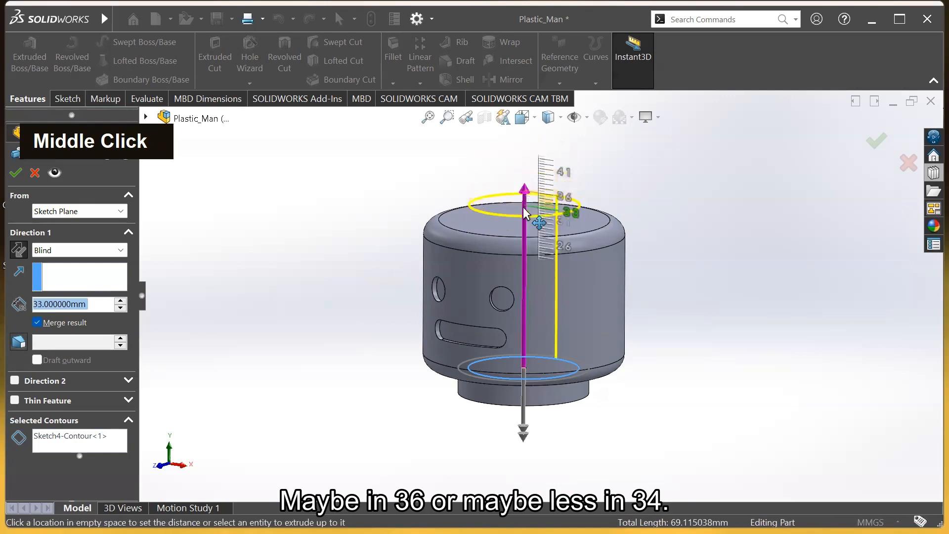
pyautogui.click(524, 202)
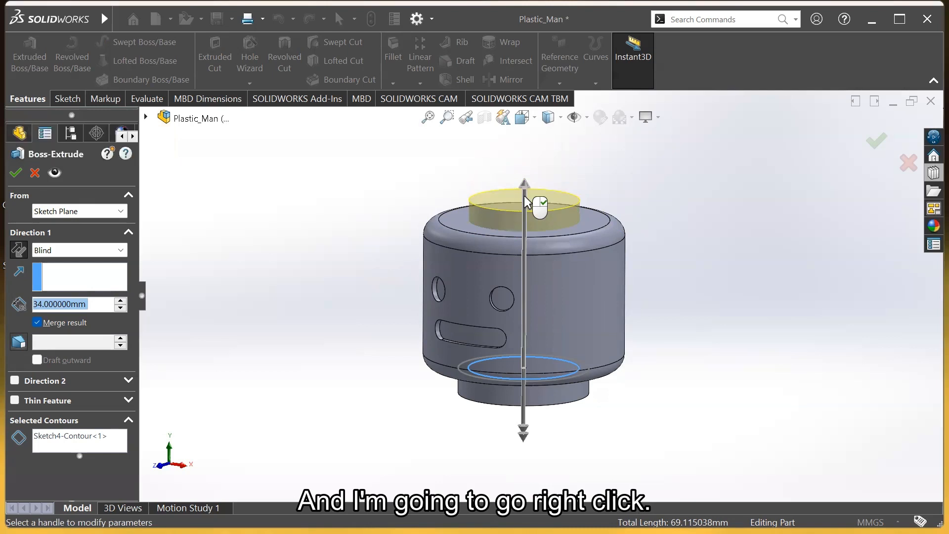
pyautogui.rightClick(524, 196)
pyautogui.click(649, 237)
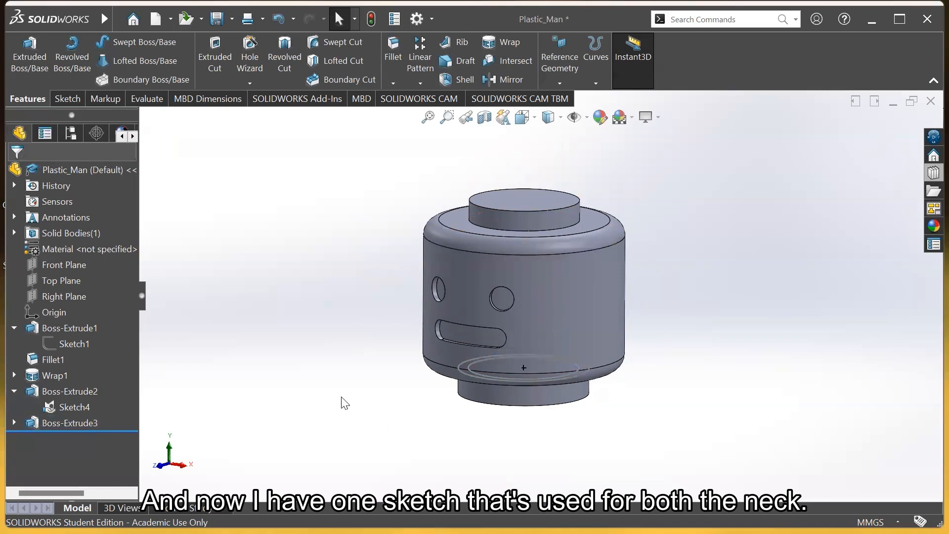
# - Check the shared Sketch4 against the neck and the top stud, and hide the sketch
pyautogui.moveTo(406, 420)
pyautogui.mouseDown(button='middle')
pyautogui.moveTo(435, 415)
pyautogui.moveTo(399, 404)
pyautogui.mouseUp(button='middle')
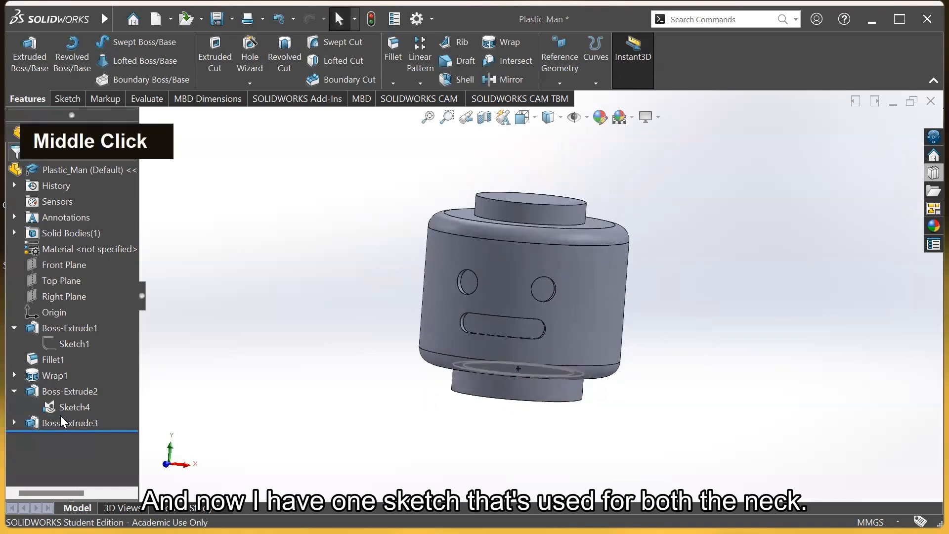
pyautogui.click(71, 407)
pyautogui.moveTo(527, 416); pyautogui.dragTo(527, 383, button='middle')
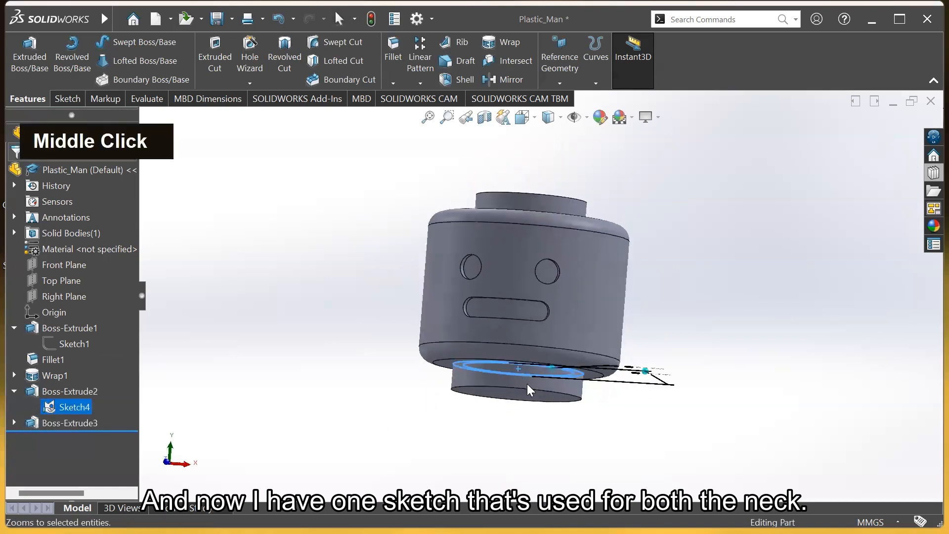
pyautogui.moveTo(604, 204); pyautogui.dragTo(552, 221, button='middle')
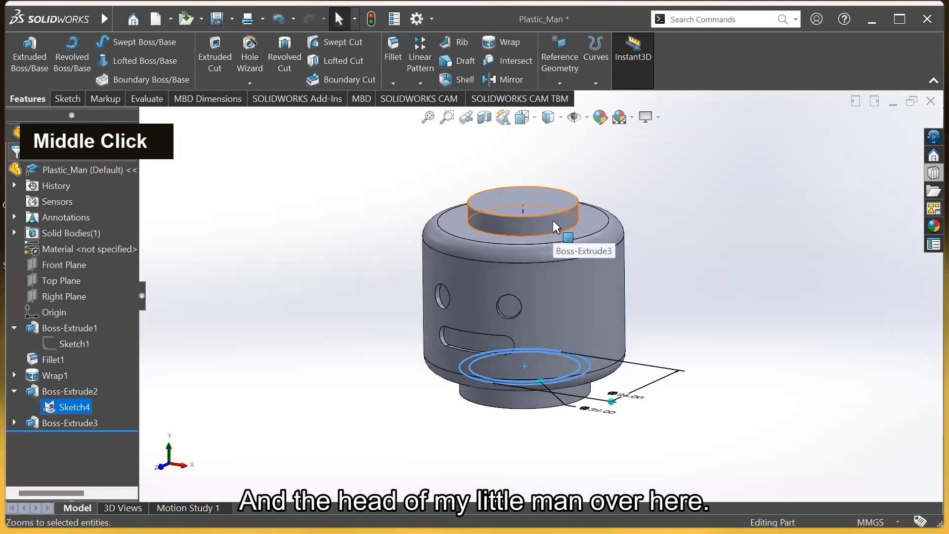
pyautogui.click(367, 401)
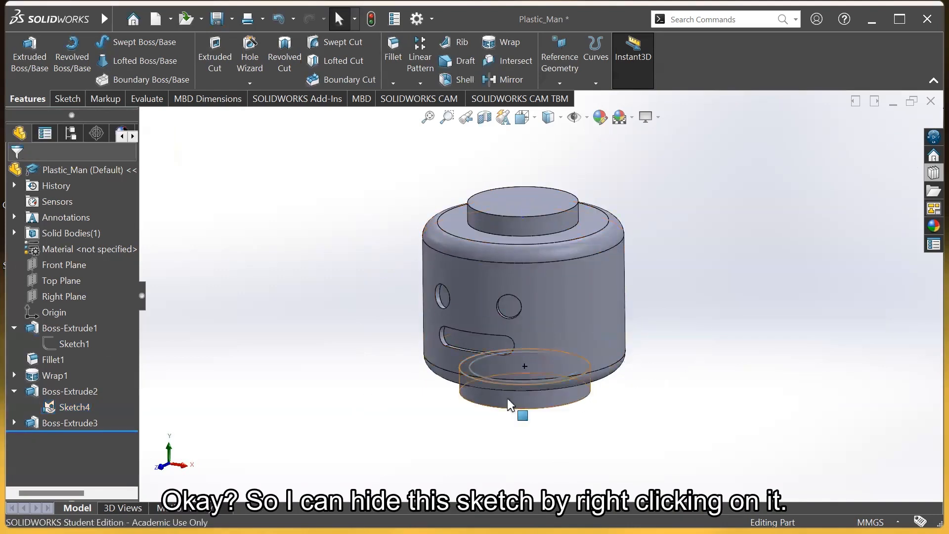
pyautogui.rightClick(73, 406)
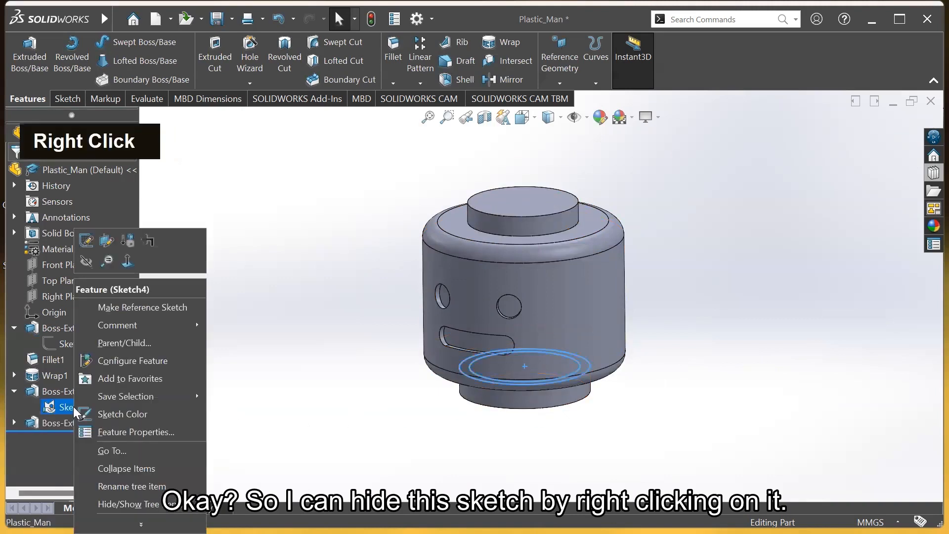
pyautogui.click(85, 260)
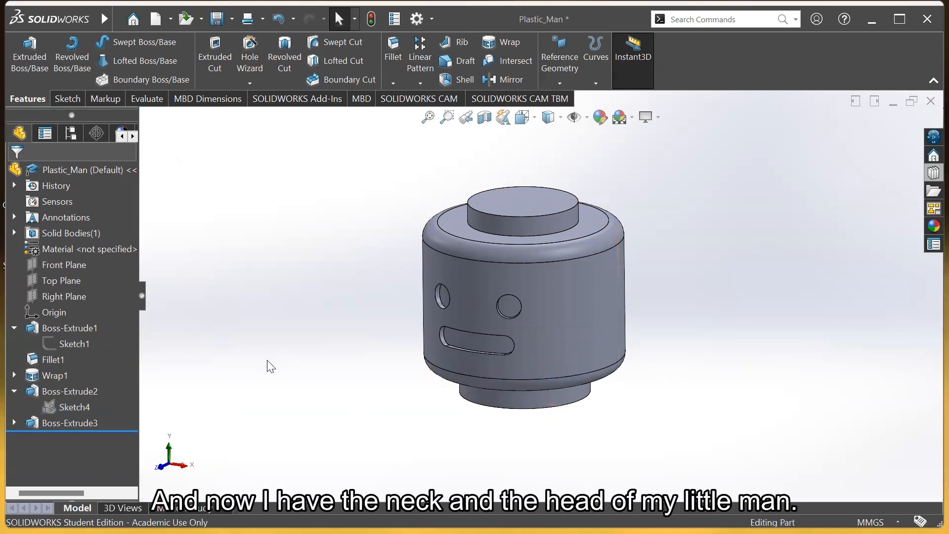
# - Start a new sketch on the flat bottom face of the neck and leave the face deselected
pyautogui.scroll(2, 651, 302)
pyautogui.scroll(-2, 603, 348)
pyautogui.moveTo(604, 348); pyautogui.dragTo(573, 400, button='middle')
pyautogui.moveTo(550, 247); pyautogui.dragTo(586, 394, button='middle')
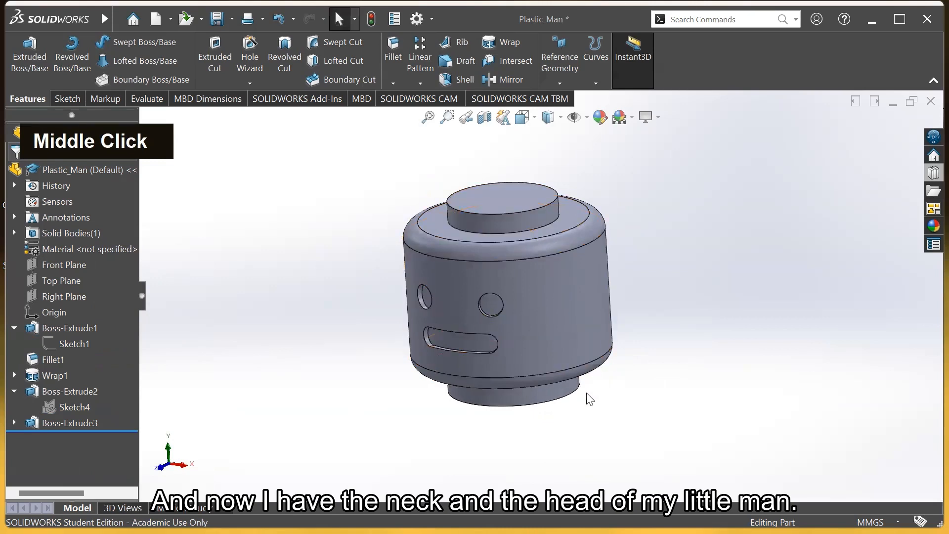
pyautogui.scroll(2, 588, 396)
pyautogui.moveTo(527, 422); pyautogui.dragTo(482, 354, button='middle')
pyautogui.scroll(-2, 568, 332)
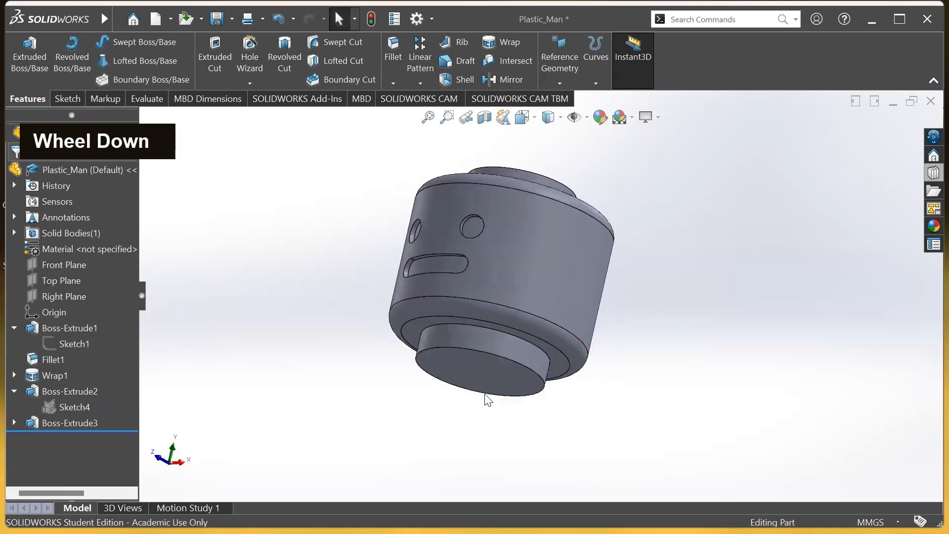
pyautogui.rightClick(484, 371)
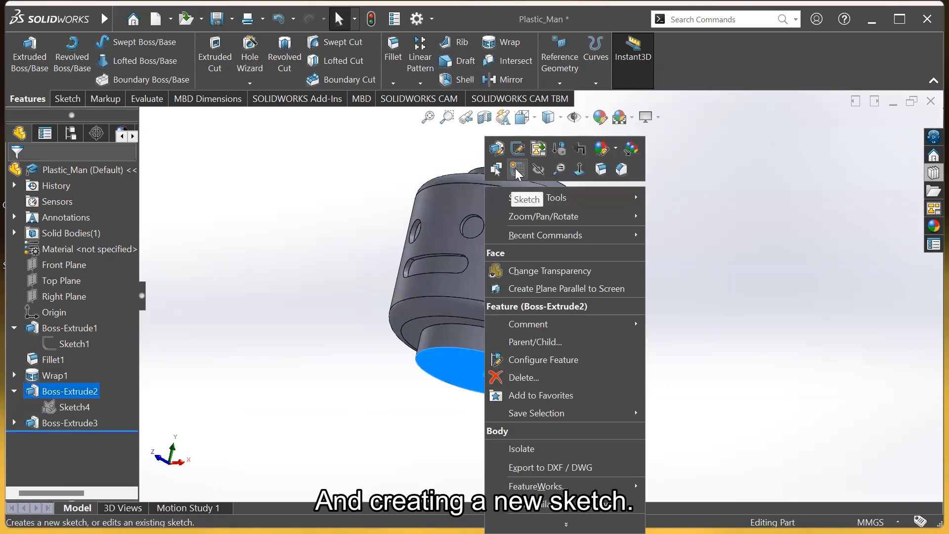
pyautogui.click(516, 169)
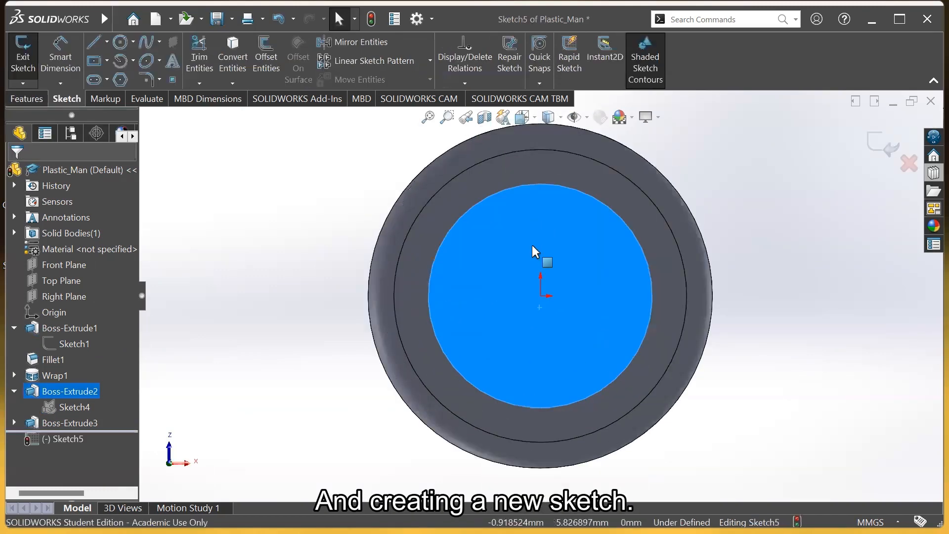
pyautogui.click(298, 205)
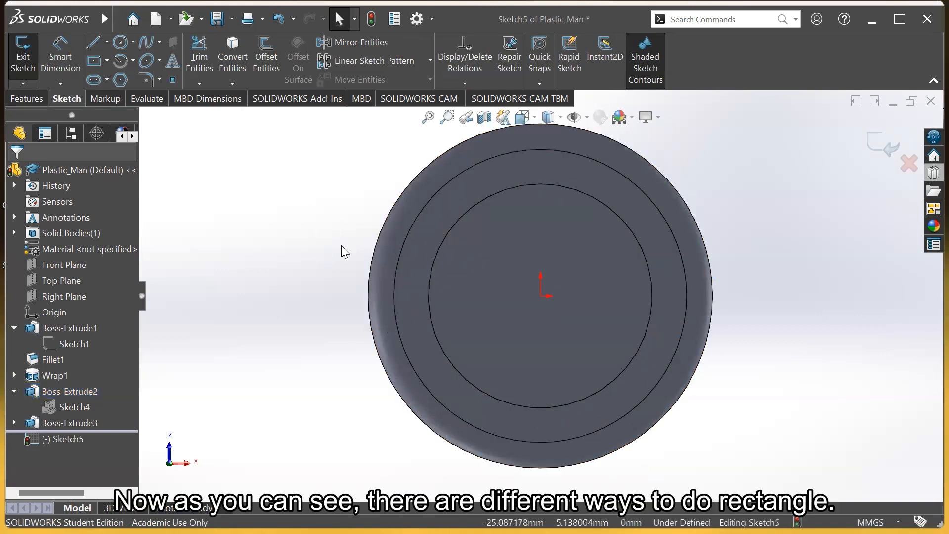
# - Sketch a center rectangle about 54 mm wide and 34.5 mm high, centered on the origin
pyautogui.click(107, 60)
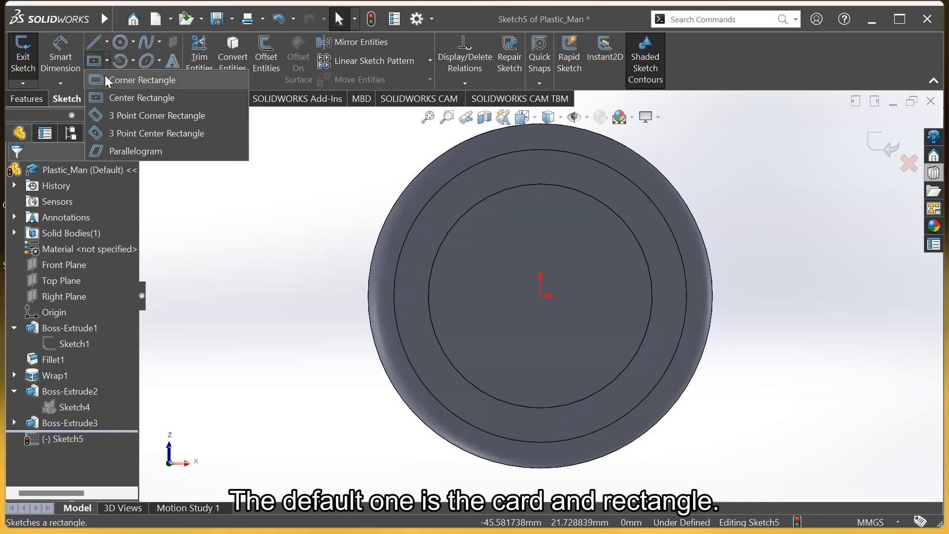
pyautogui.click(126, 98)
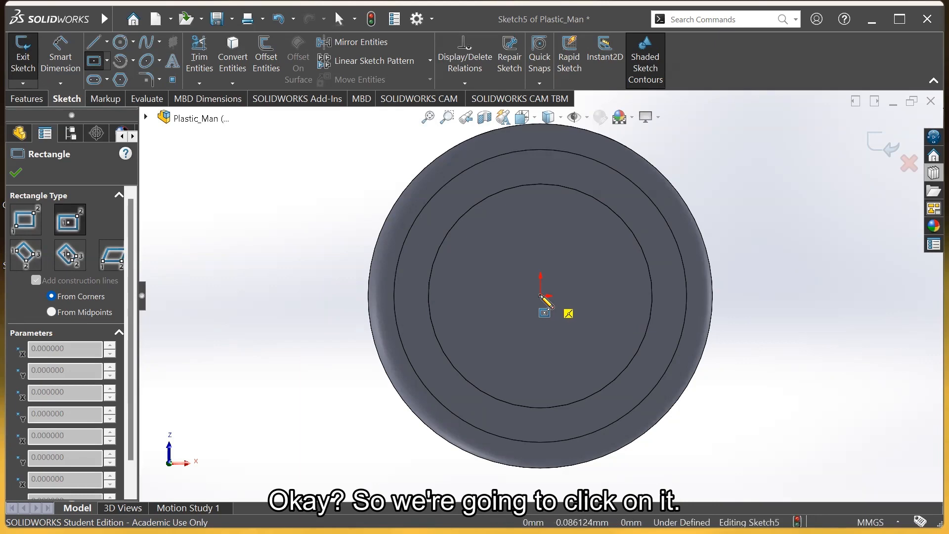
pyautogui.click(541, 295)
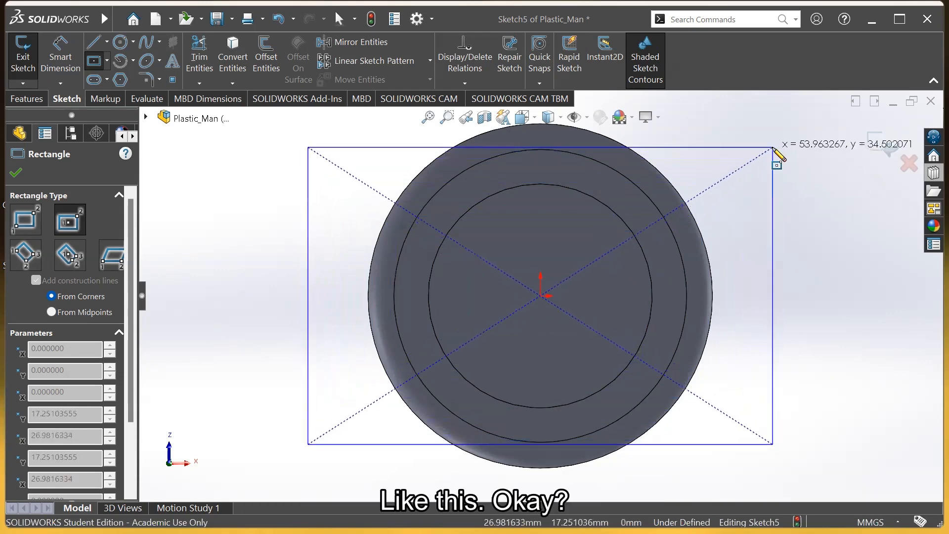
pyautogui.click(772, 148)
pyautogui.press('Escape')
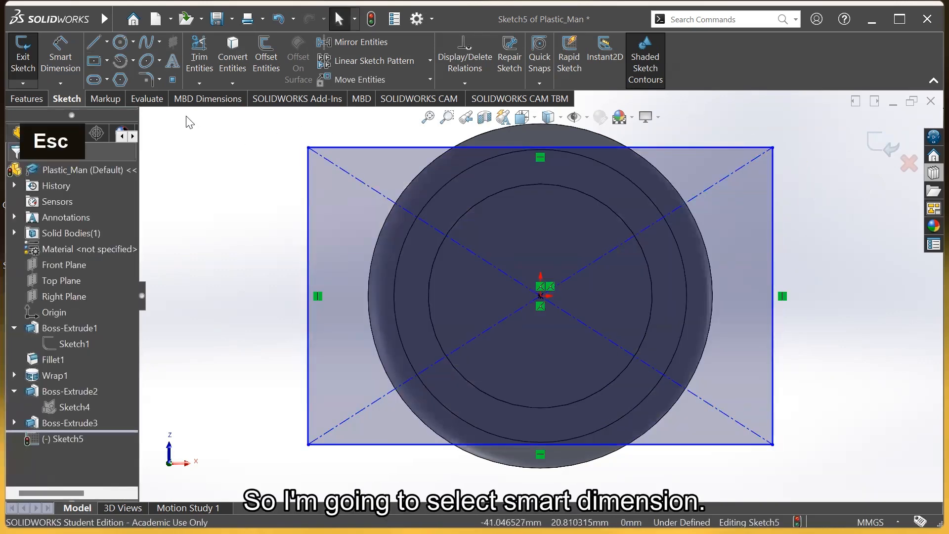
# - Dimension the rectangle's vertical side at 34 mm
pyautogui.click(62, 61)
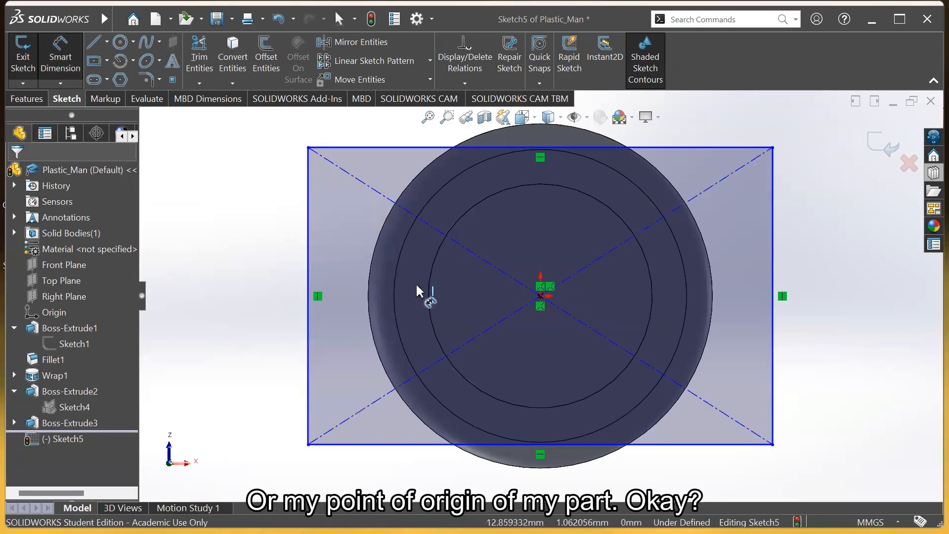
pyautogui.click(308, 263)
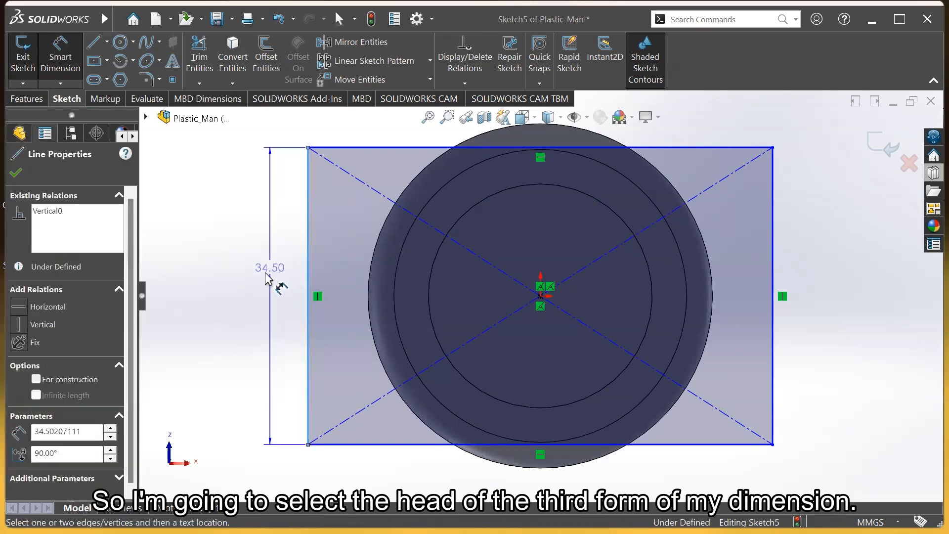
pyautogui.click(273, 298)
pyautogui.write('34')
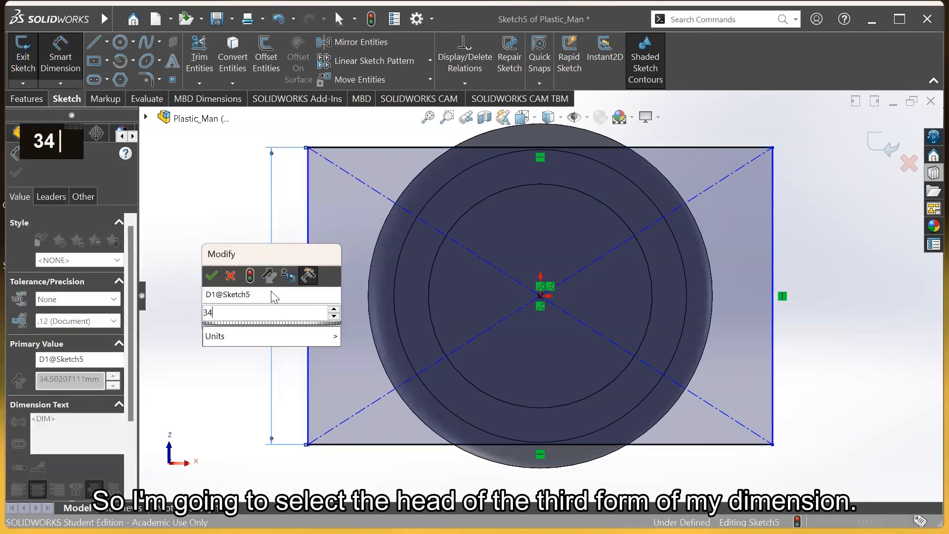
pyautogui.press('Return')
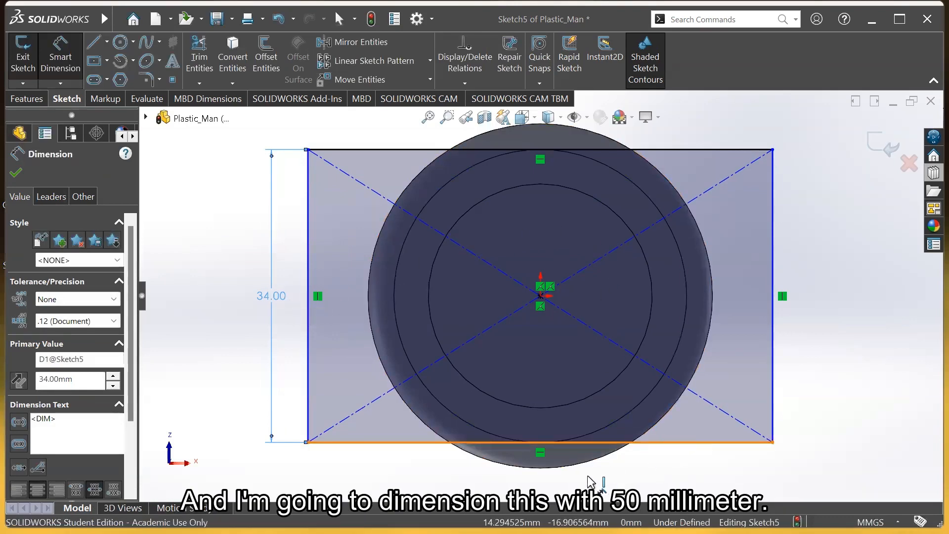
# - Dimension the rectangle's lower horizontal side at 50 mm
pyautogui.click(664, 442)
pyautogui.click(435, 481)
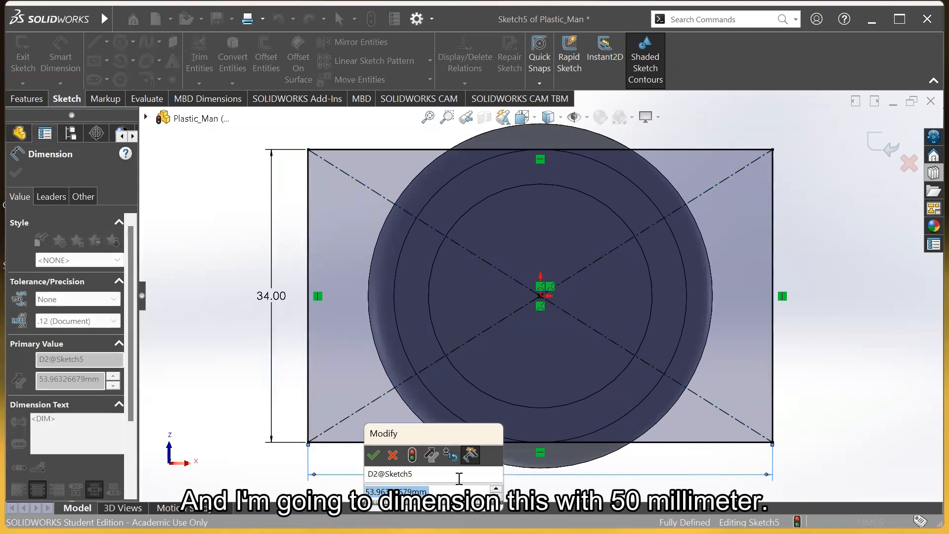
pyautogui.write('50')
pyautogui.press('Return')
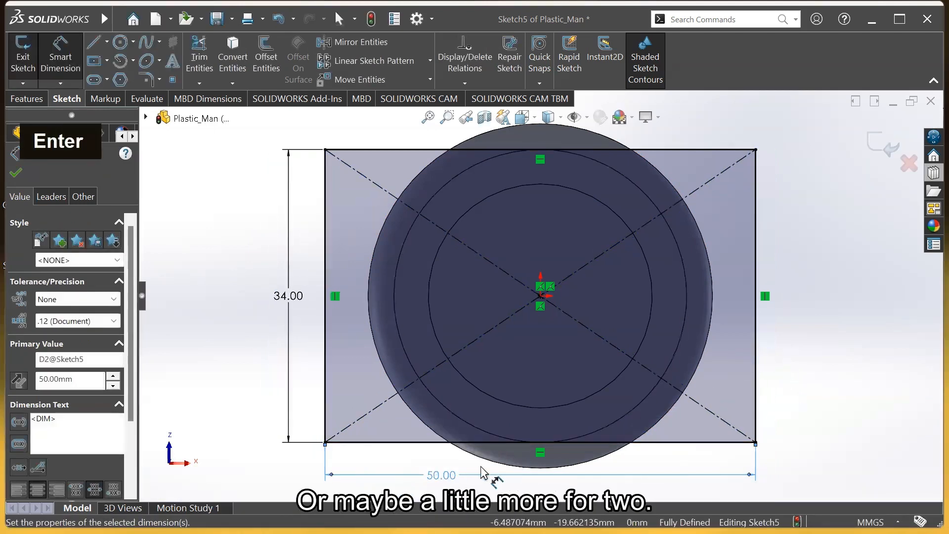
# - Change the rectangle's horizontal dimension to 52 mm and exit the sketch
pyautogui.doubleClick(440, 474)
pyautogui.write('5')
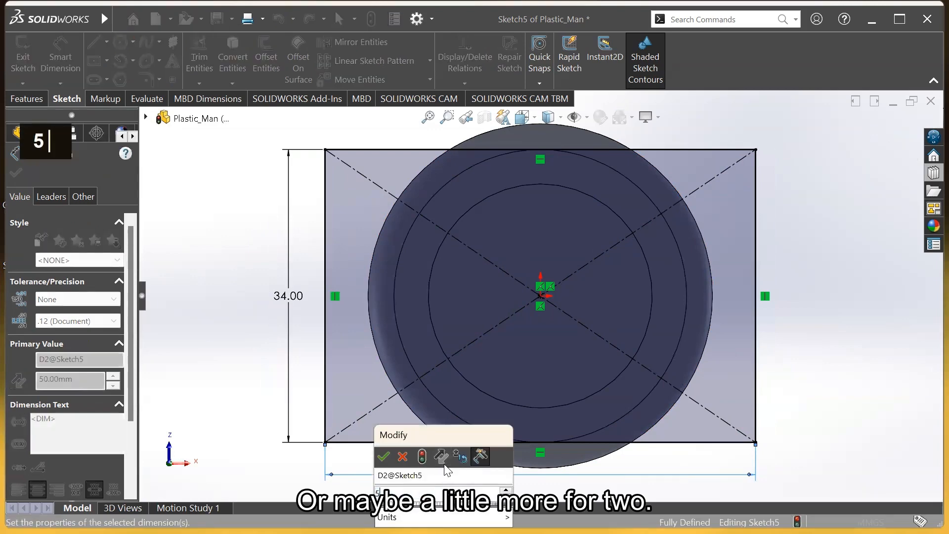
pyautogui.write('2')
pyautogui.press('Return')
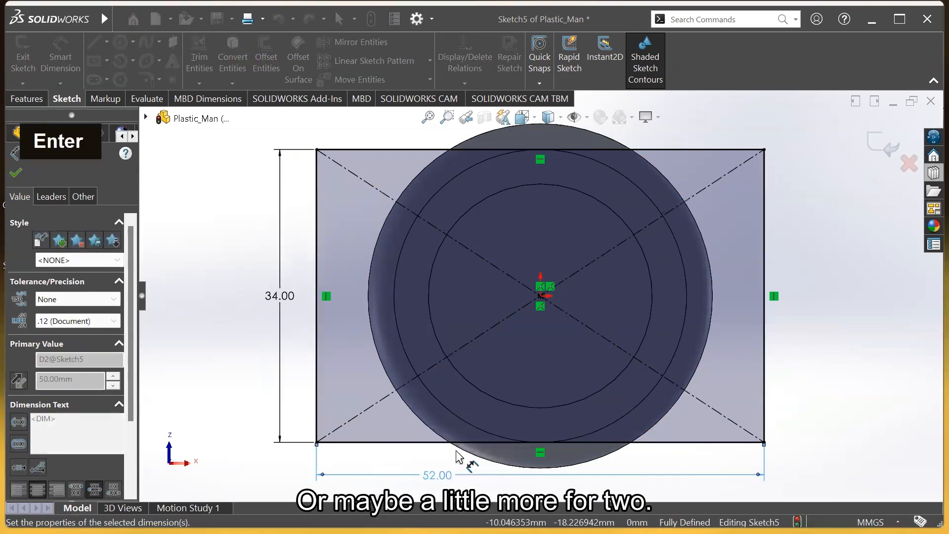
pyautogui.click(872, 143)
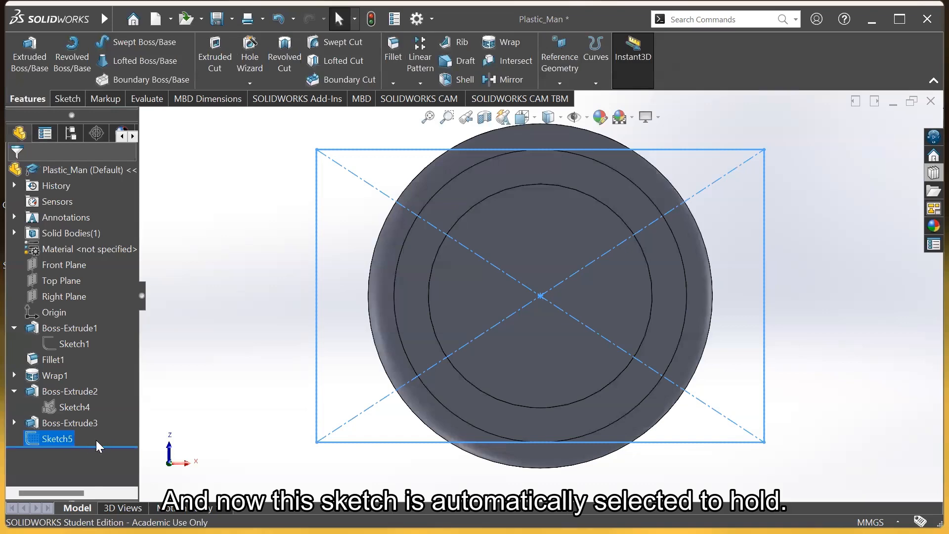
# - Set up an Extruded Boss of the rectangle downward from the neck with a blind depth of 50 mm
pyautogui.scroll(5, 652, 326)
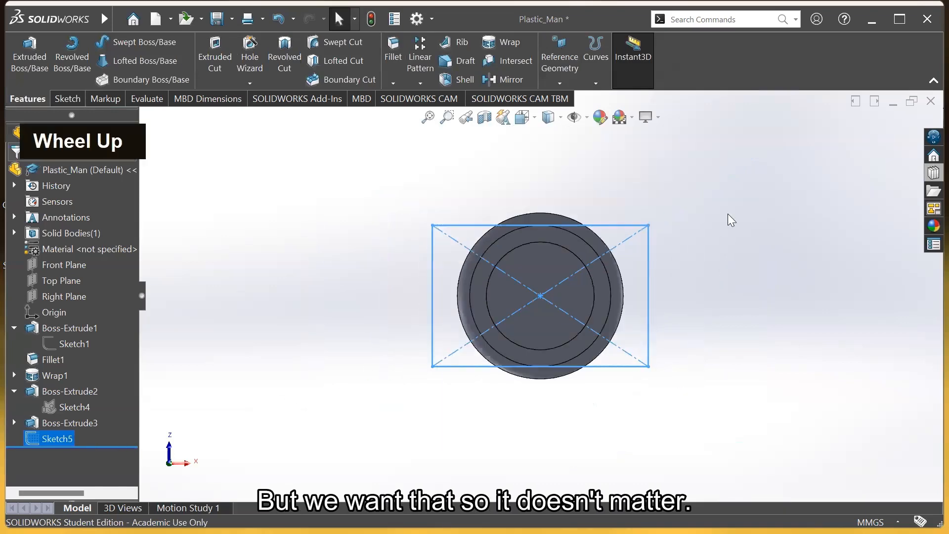
pyautogui.moveTo(729, 218); pyautogui.dragTo(679, 442, button='middle')
pyautogui.scroll(4, 677, 445)
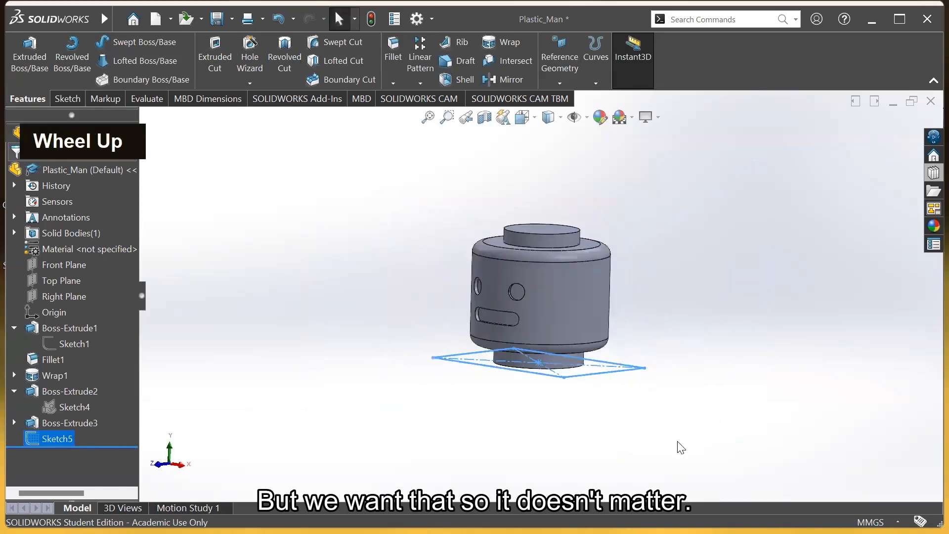
pyautogui.click(34, 69)
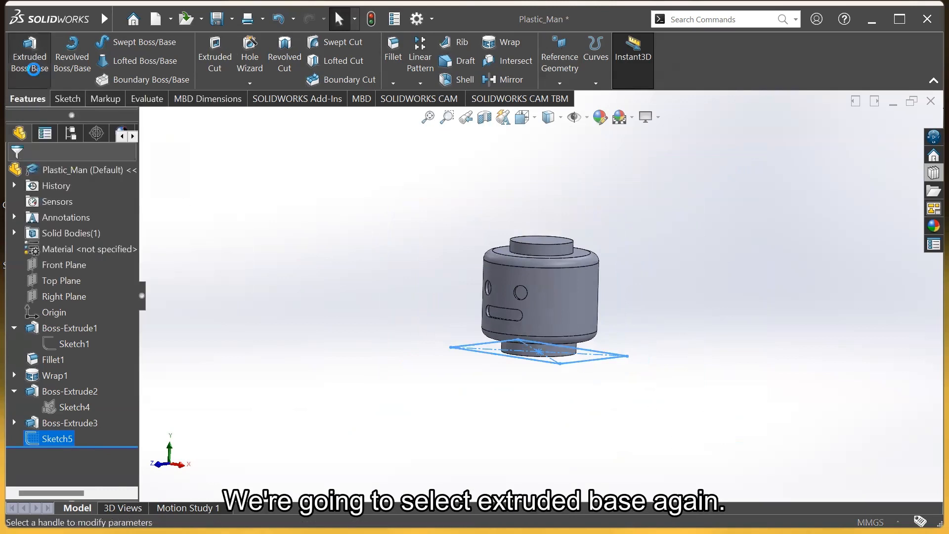
pyautogui.moveTo(708, 435); pyautogui.dragTo(631, 466, button='middle')
pyautogui.scroll(1, 629, 462)
pyautogui.scroll(-1, 583, 455)
pyautogui.click(536, 433)
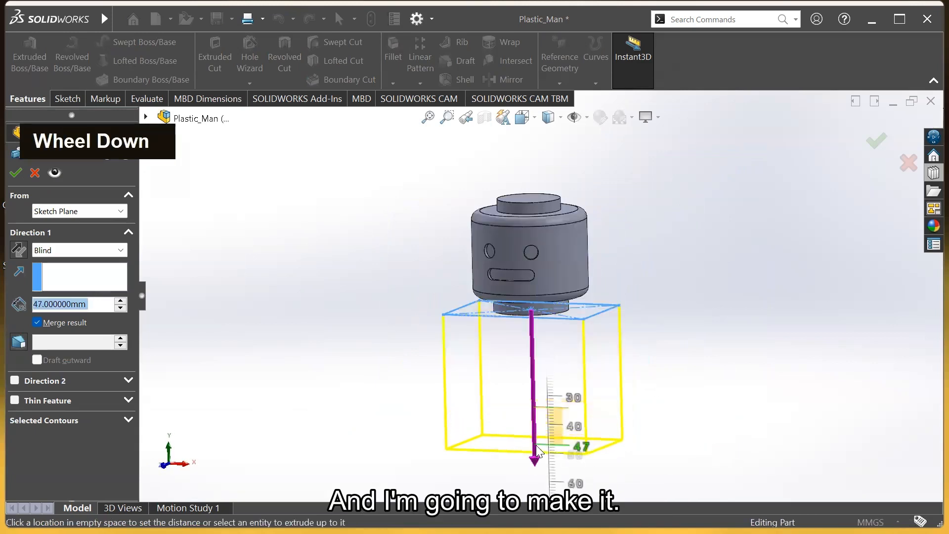
pyautogui.click(538, 453)
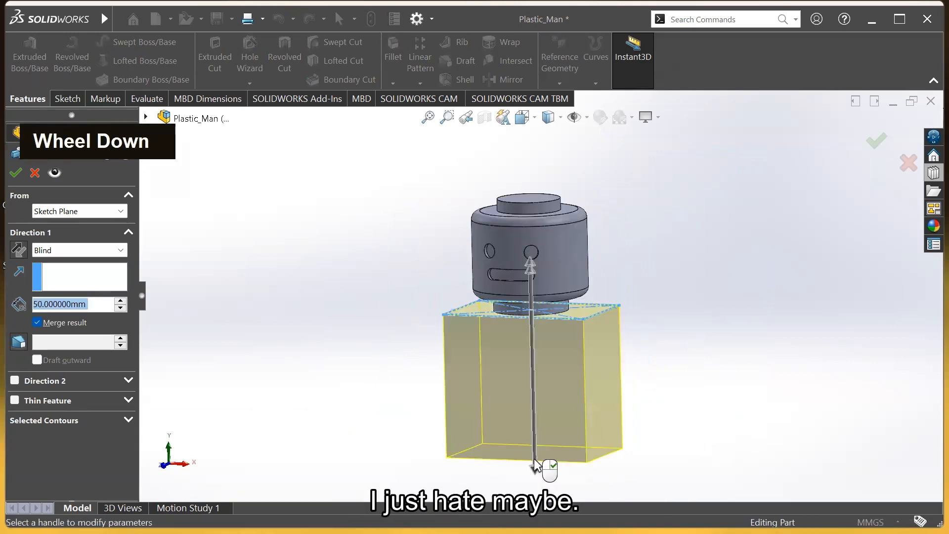
# - Set the torso block's extrusion depth to 46 mm and accept the feature
pyautogui.click(538, 452)
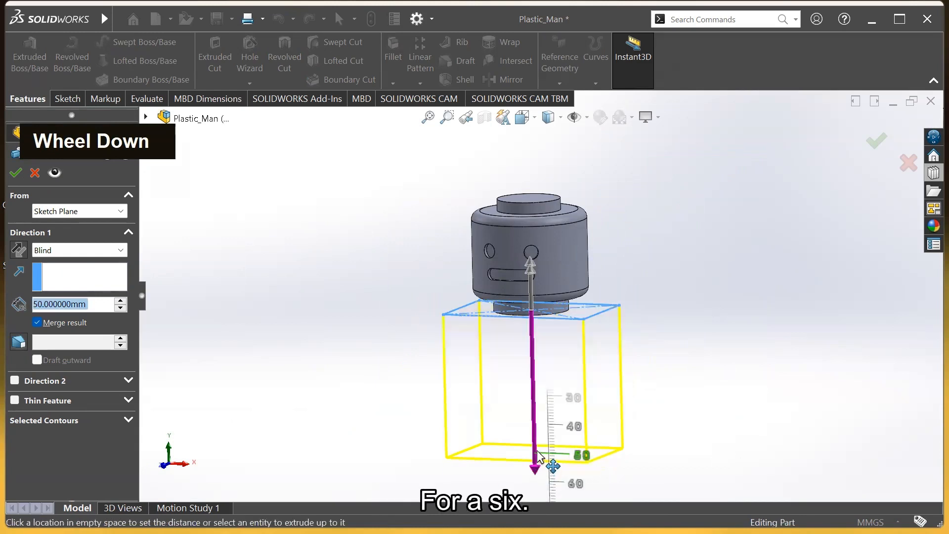
pyautogui.click(539, 445)
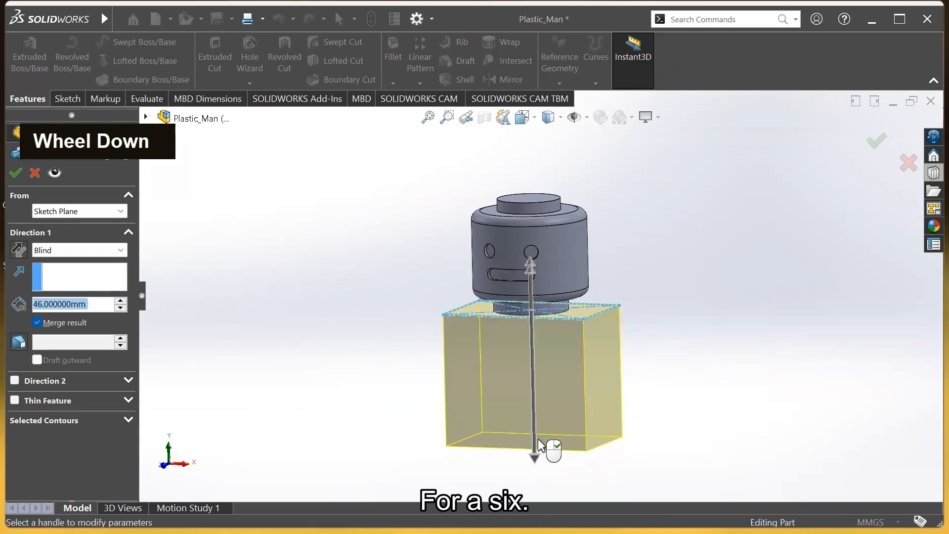
pyautogui.rightClick(539, 444)
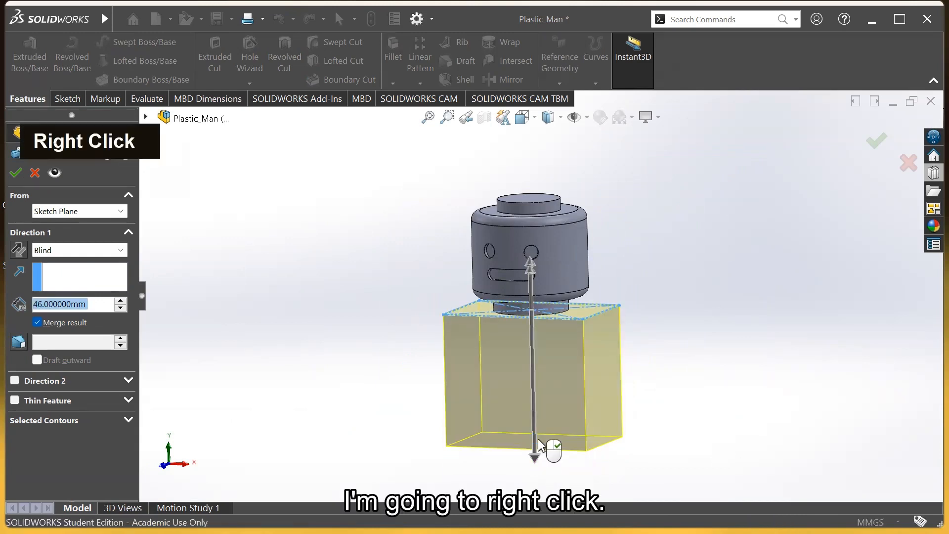
# - Start a new sketch on the front face of the torso block
pyautogui.moveTo(667, 407); pyautogui.dragTo(704, 400, button='middle')
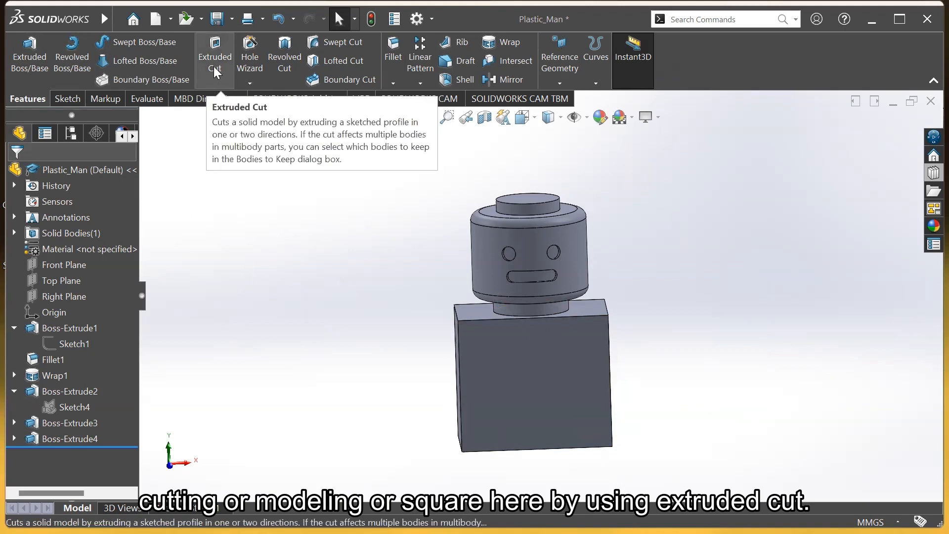
pyautogui.rightClick(552, 360)
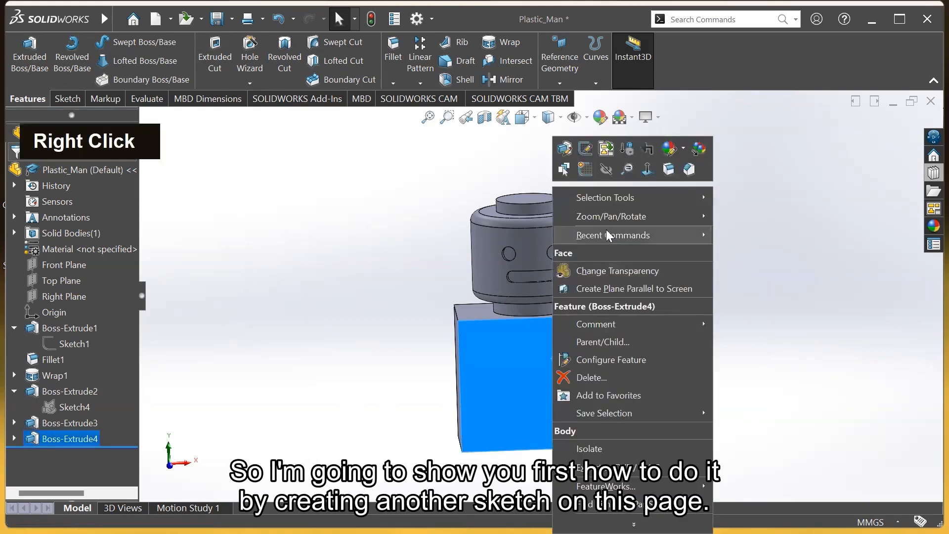
pyautogui.click(585, 169)
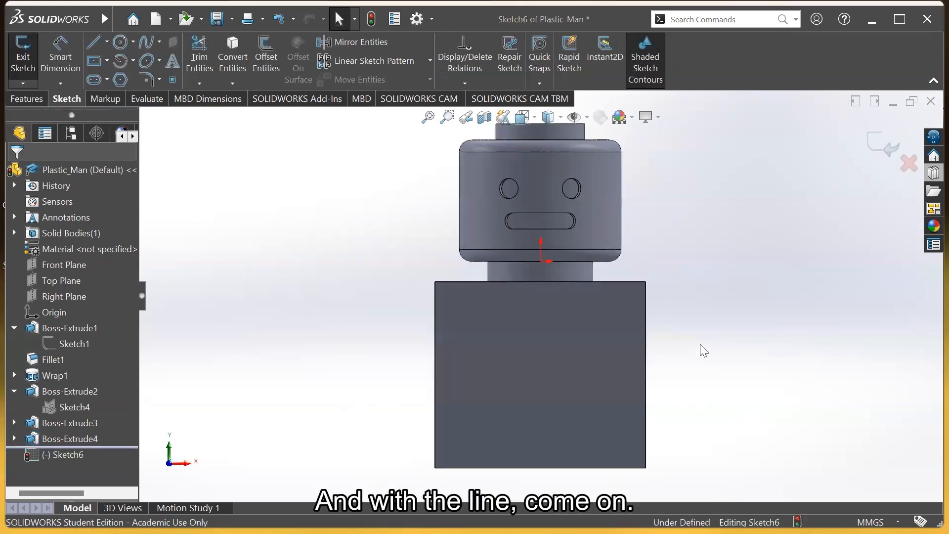
# - Sketch a closed narrow line triangle in the front face's upper right corner, its slanted side running from the top edge to the right edge
pyautogui.click(93, 43)
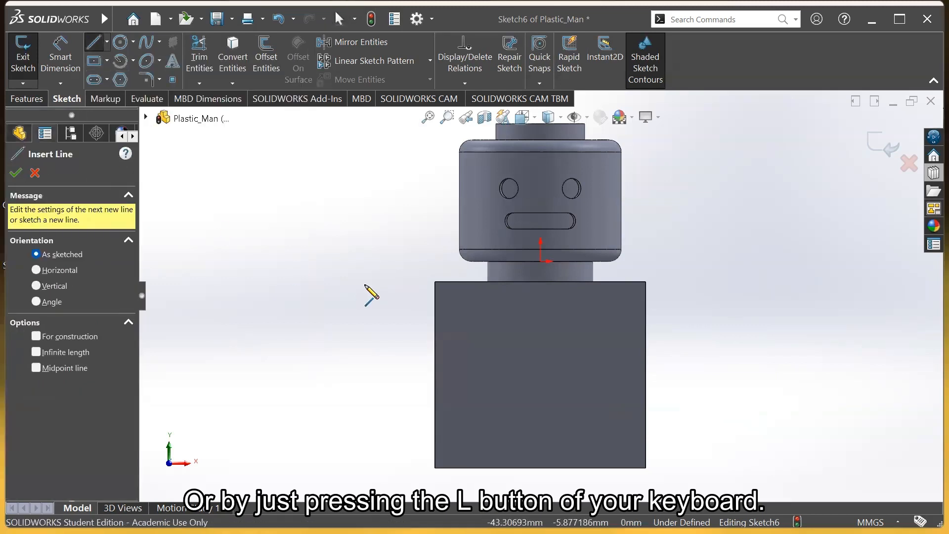
pyautogui.click(609, 282)
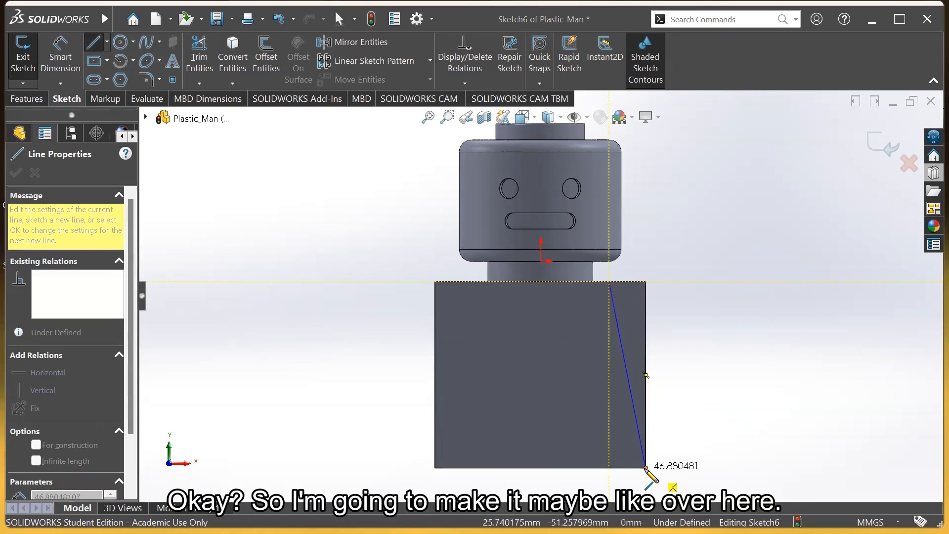
pyautogui.click(646, 430)
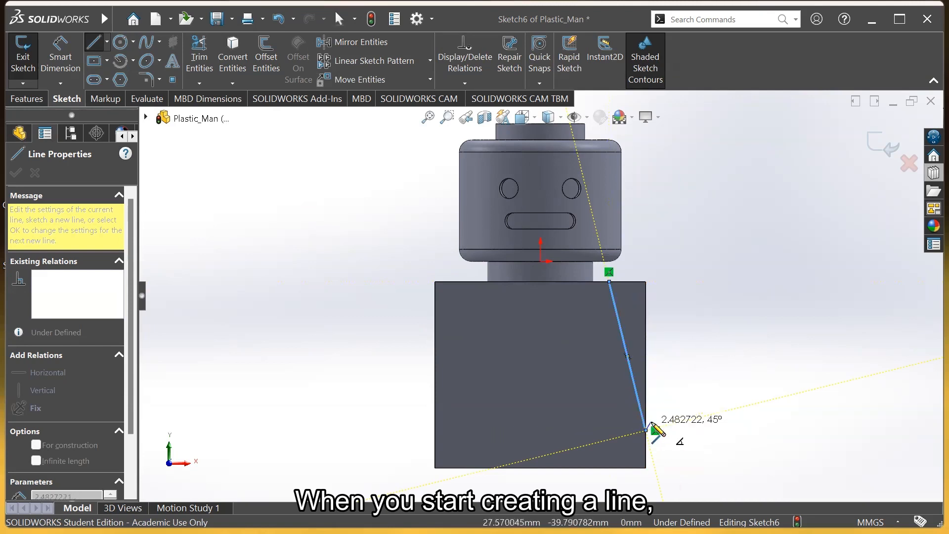
pyautogui.click(645, 282)
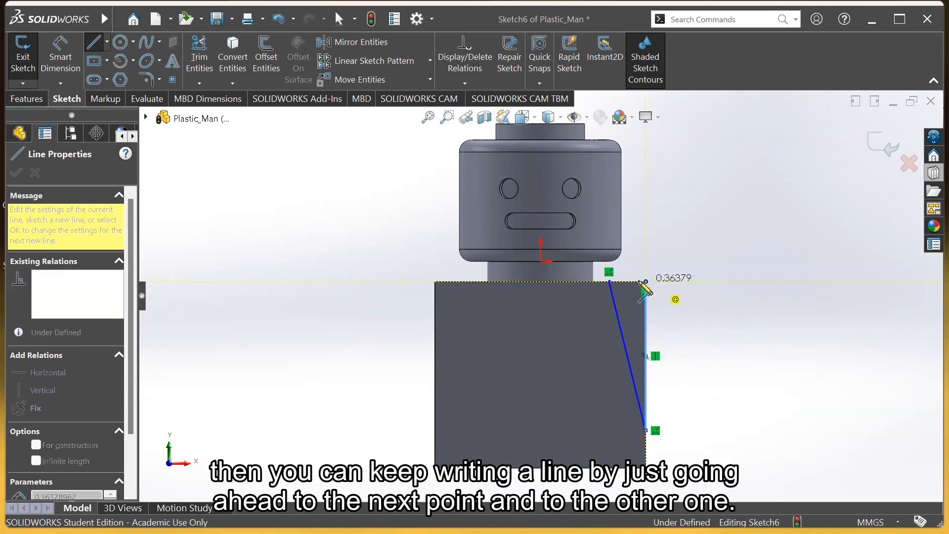
pyautogui.click(609, 282)
pyautogui.press('Escape')
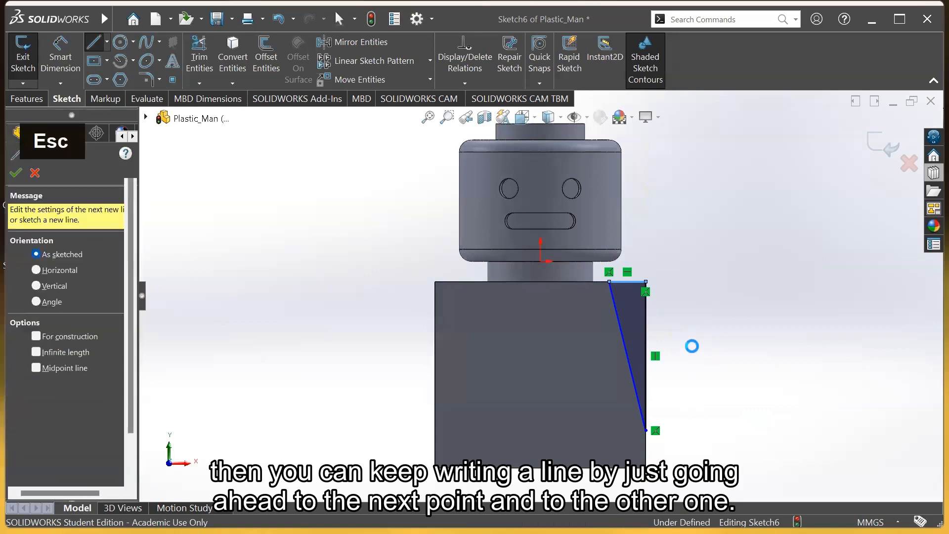
pyautogui.press('Escape')
# - Move the triangle's inner top vertex along the block's top edge to about X 16.4 mm and deselect it
pyautogui.scroll(-1, 637, 330)
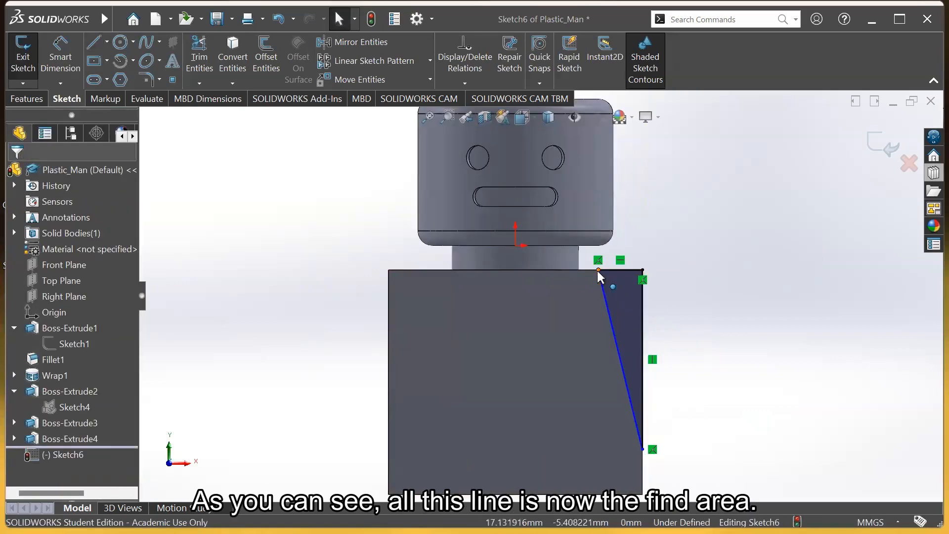
pyautogui.moveTo(594, 270)
pyautogui.mouseDown()
pyautogui.moveTo(579, 269)
pyautogui.moveTo(595, 272)
pyautogui.mouseUp()
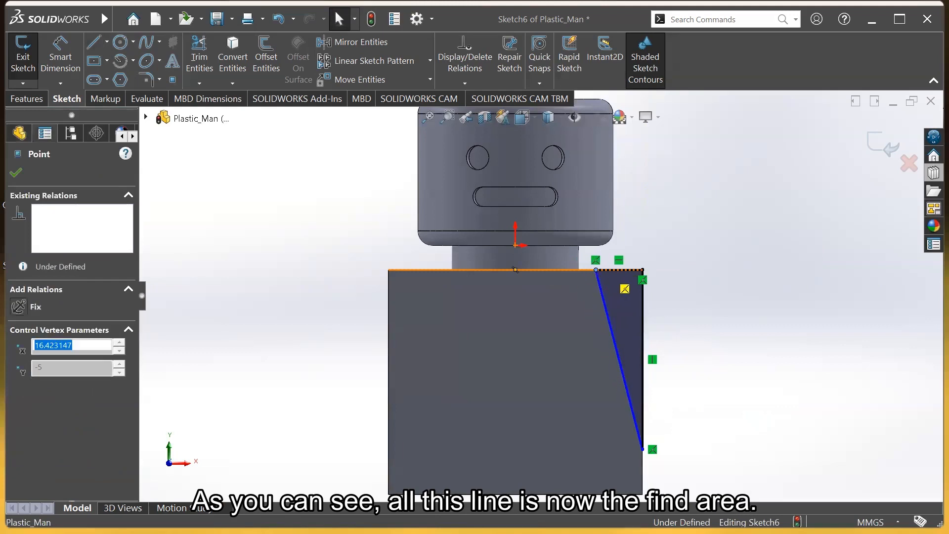
pyautogui.click(692, 390)
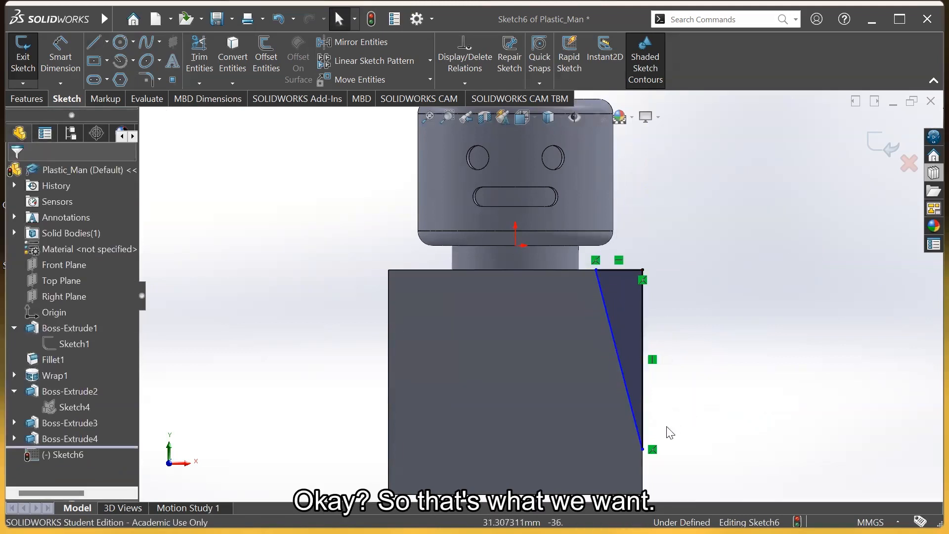
# - Dimension the triangle's top side along the torso block's upper edge and set it to 10 mm
pyautogui.scroll(3, 512, 339)
pyautogui.scroll(-2, 496, 321)
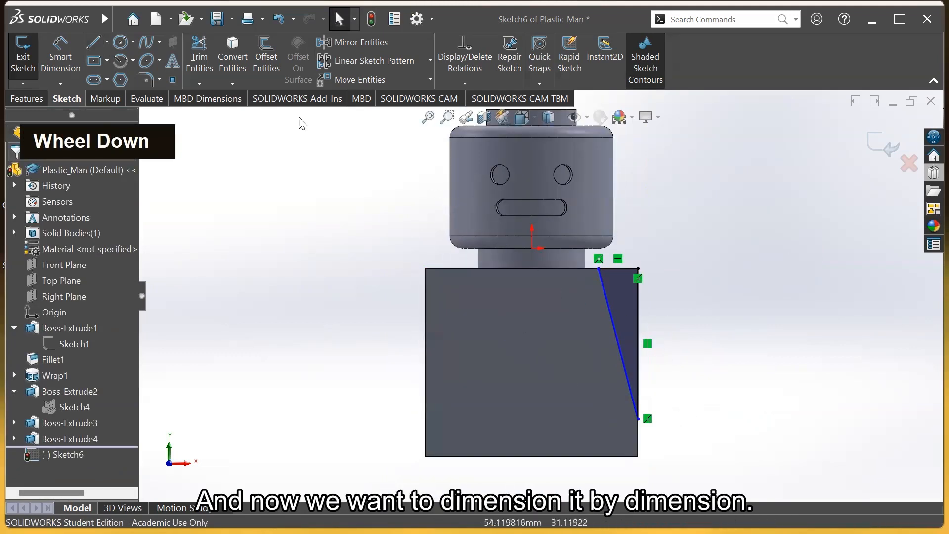
pyautogui.click(68, 53)
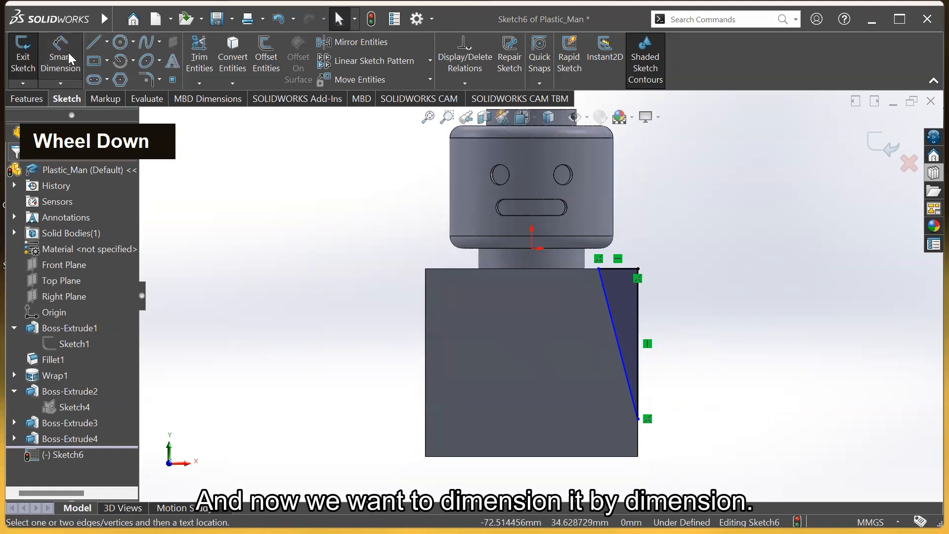
pyautogui.click(622, 269)
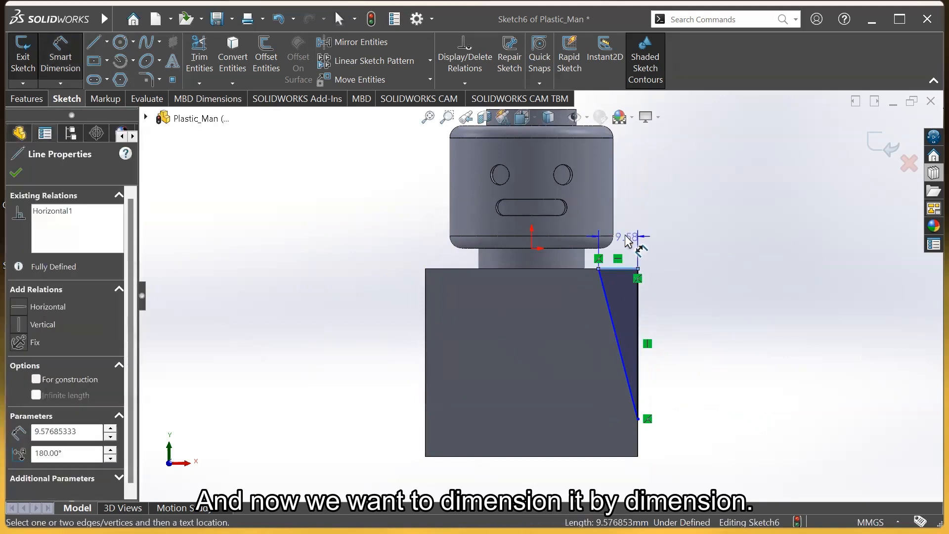
pyautogui.click(625, 243)
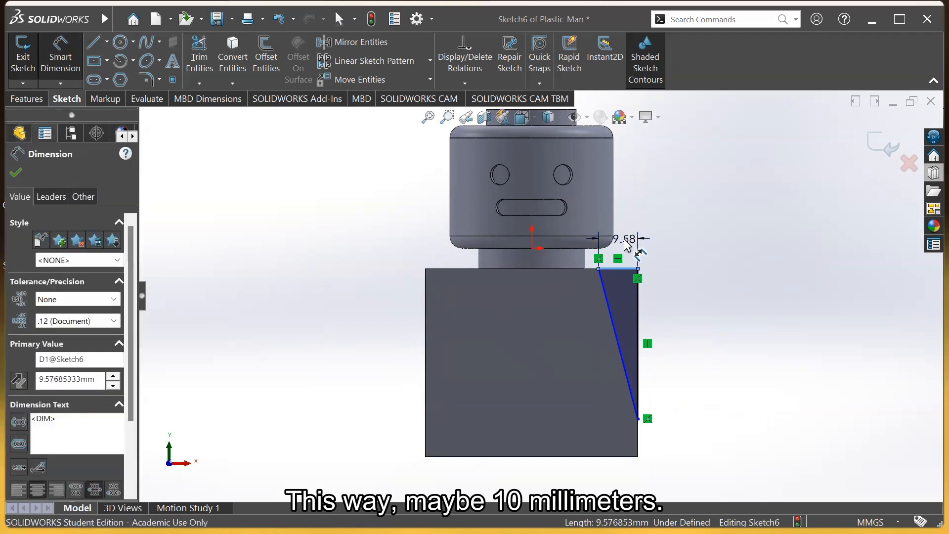
pyautogui.press('Return')
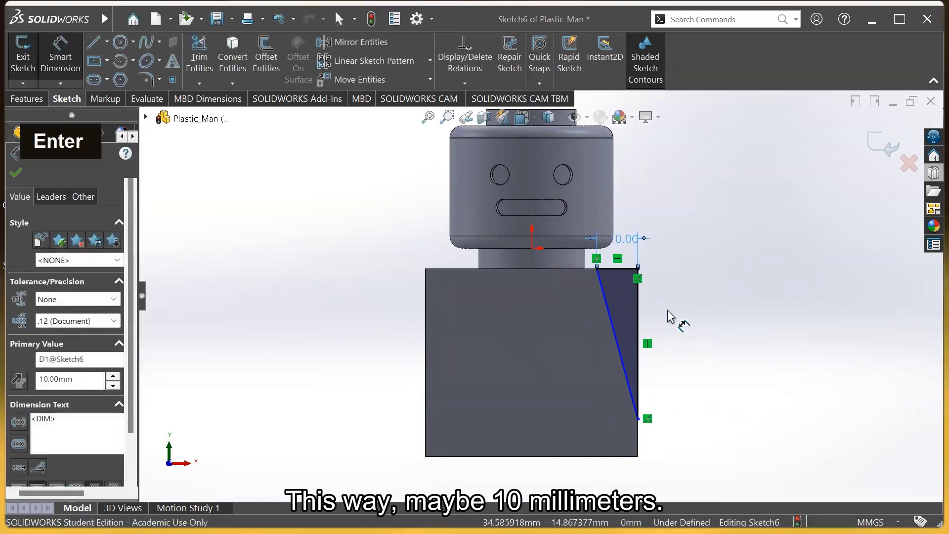
# - Dimension the triangle's vertical side to 36 mm and leave the dimension tool
pyautogui.click(642, 317)
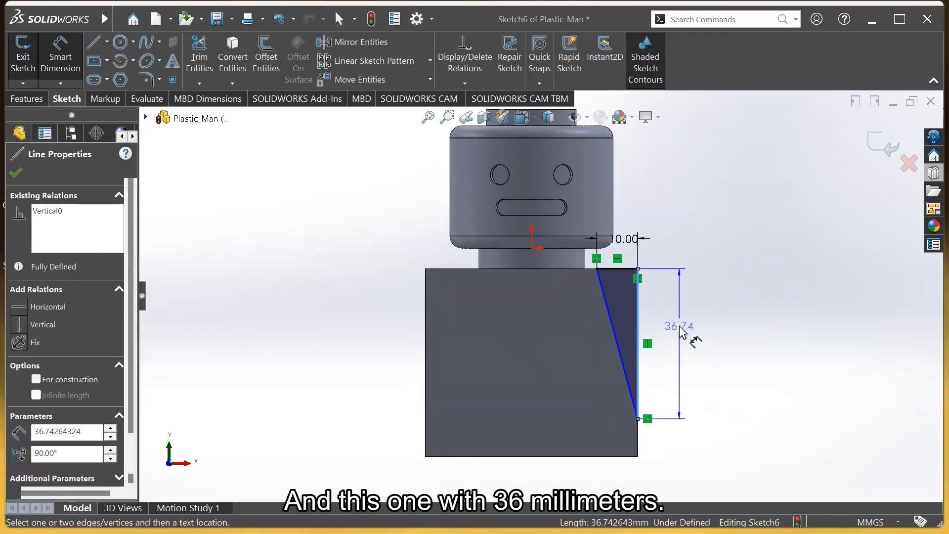
pyautogui.click(680, 326)
pyautogui.write('35')
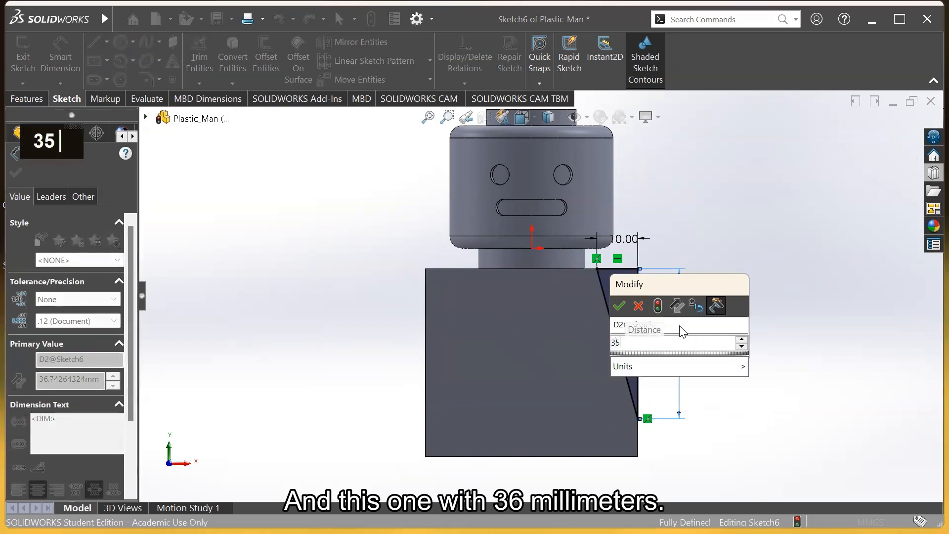
pyautogui.press('Return')
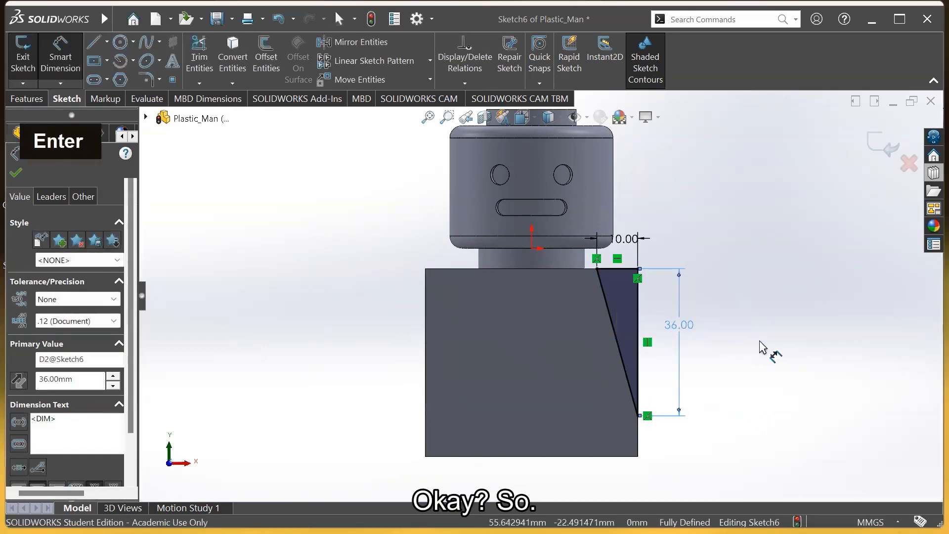
pyautogui.press('Escape')
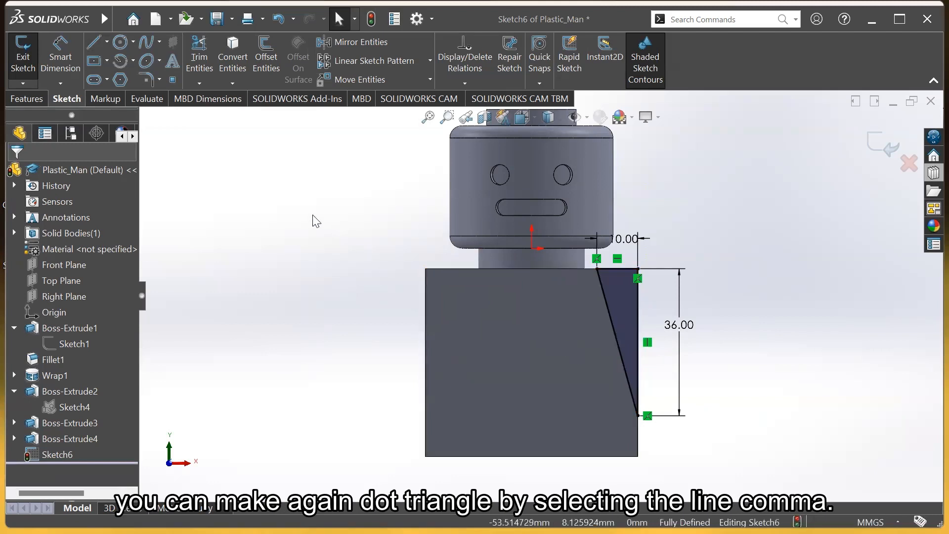
# - Sketch a closed line triangle in the front face's upper left corner, with a slanted side about 36.2 mm long
pyautogui.click(93, 45)
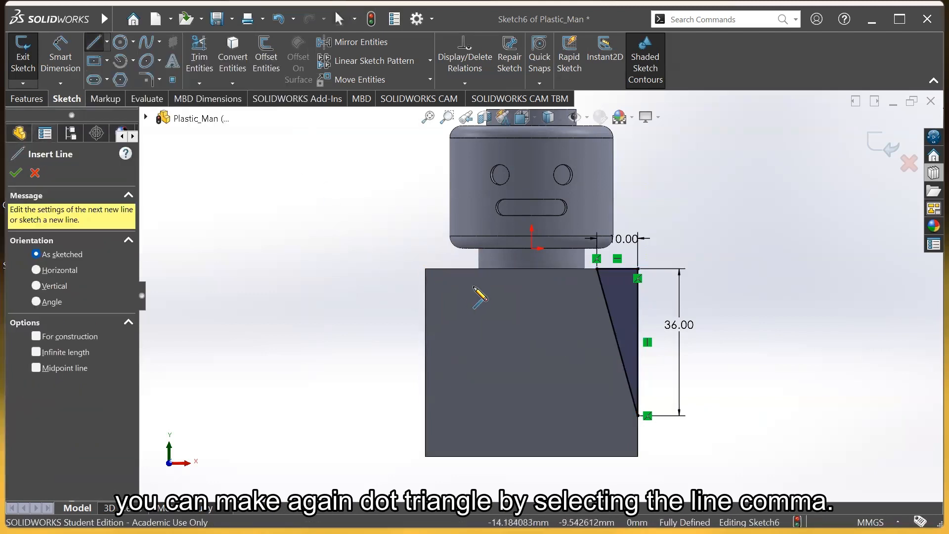
pyautogui.click(469, 269)
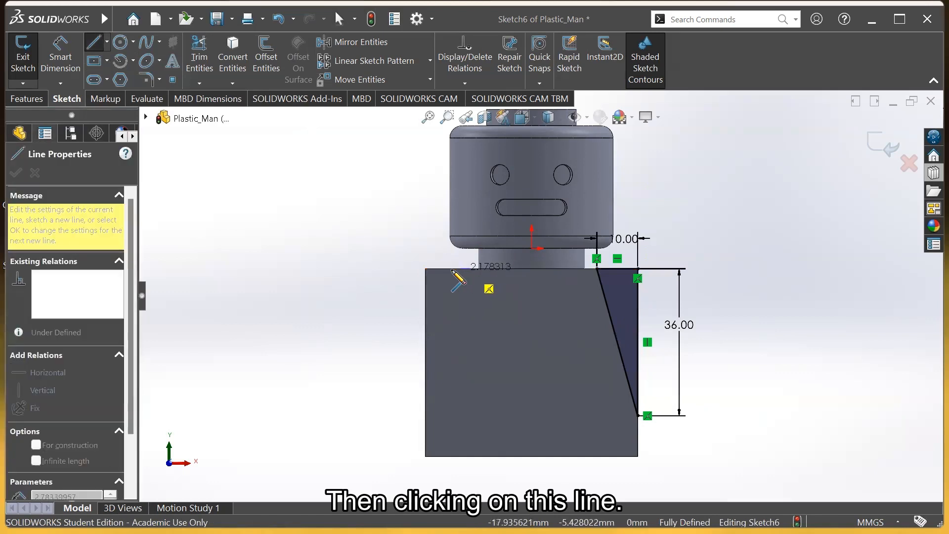
pyautogui.click(425, 269)
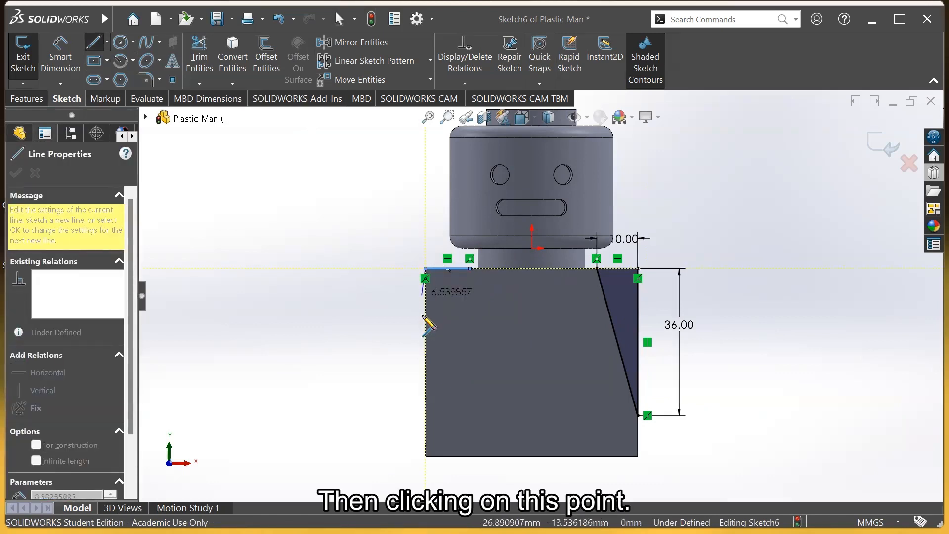
pyautogui.click(426, 409)
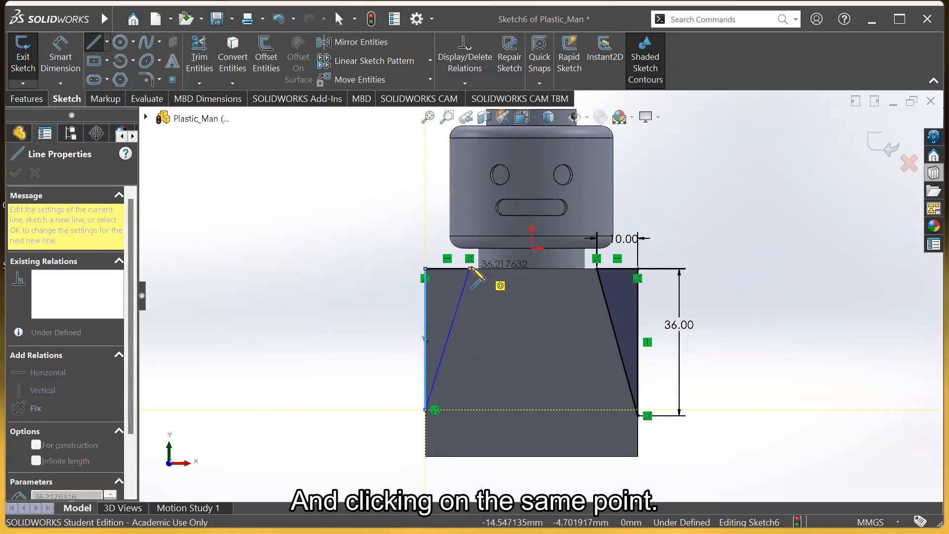
pyautogui.click(470, 268)
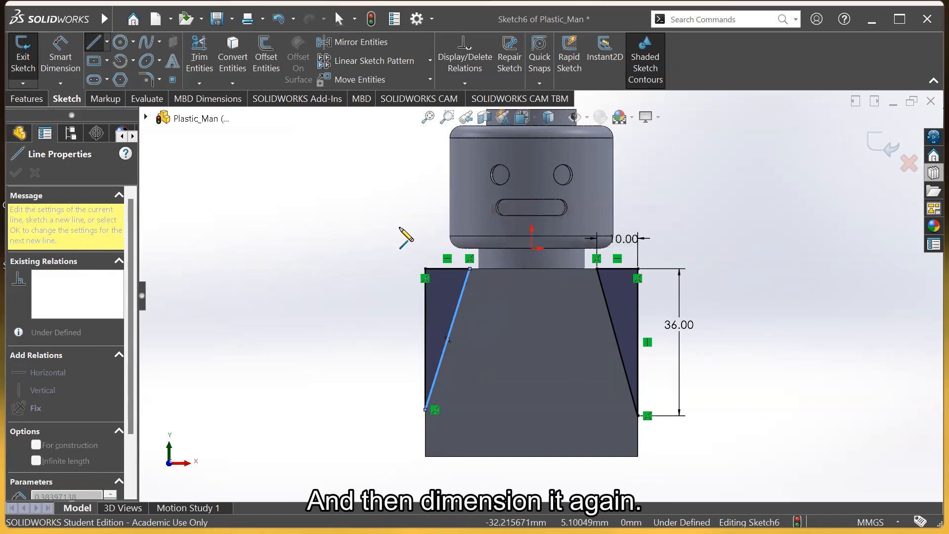
pyautogui.press('Escape')
pyautogui.press('Escape')
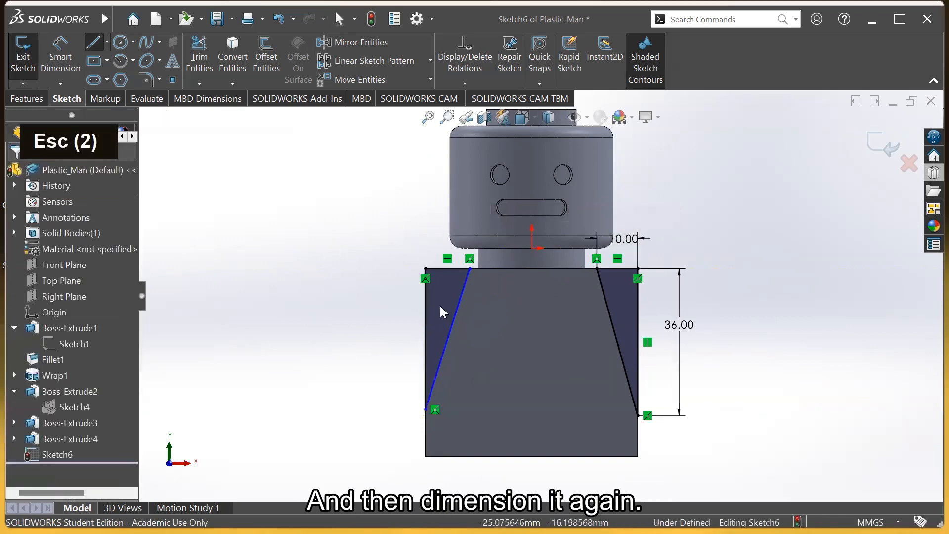
# - Delete the hand-drawn triangle in the front face's upper left corner
pyautogui.click(445, 300)
pyautogui.press('Delete')
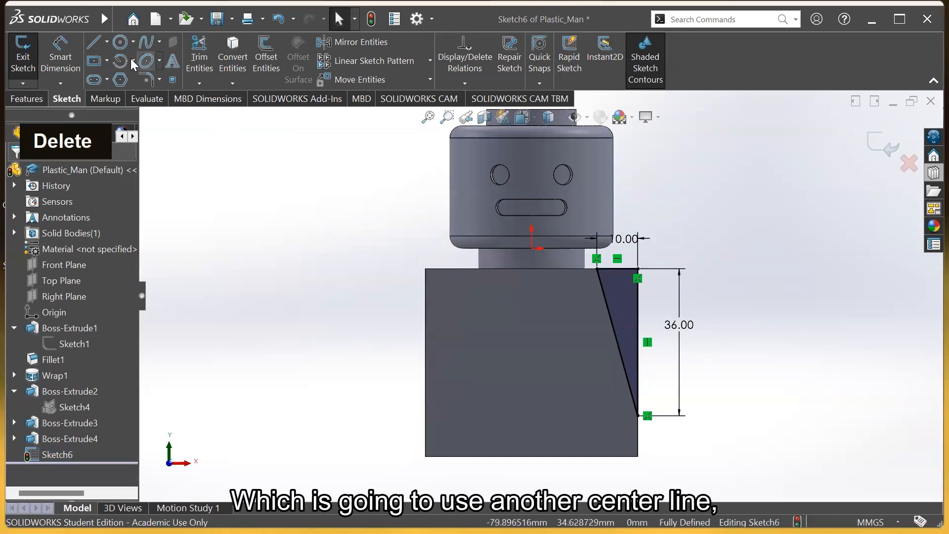
# - Draw a vertical centerline about 51 mm long from the origin down to the torso block's bottom edge
pyautogui.click(107, 43)
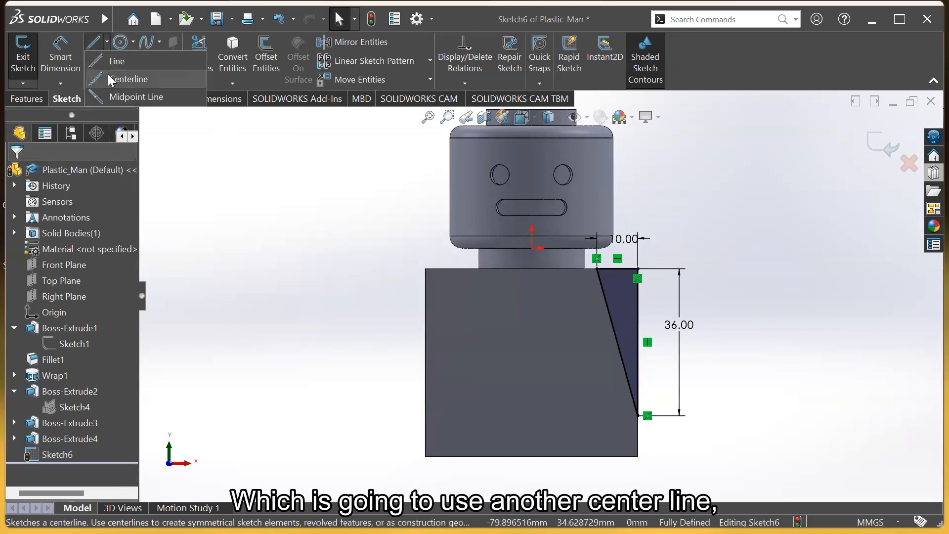
pyautogui.click(110, 79)
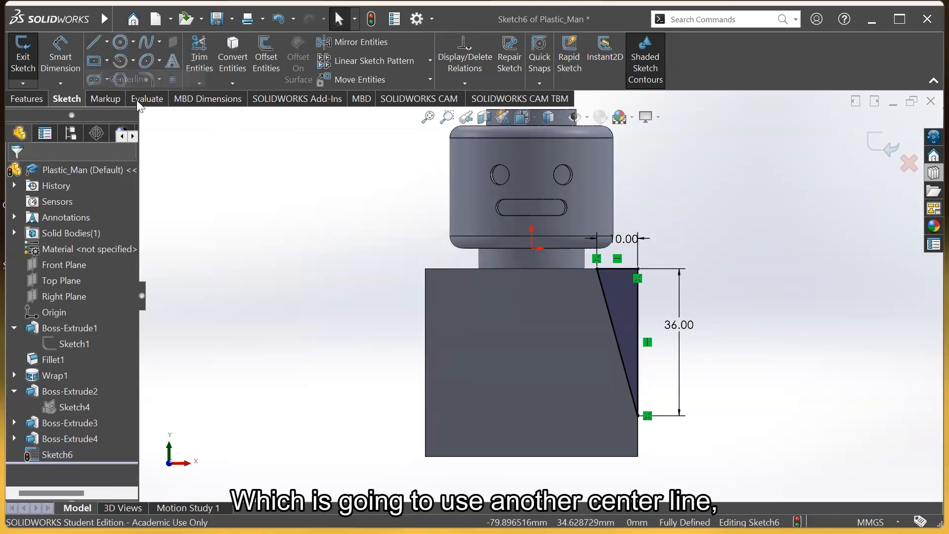
pyautogui.click(532, 248)
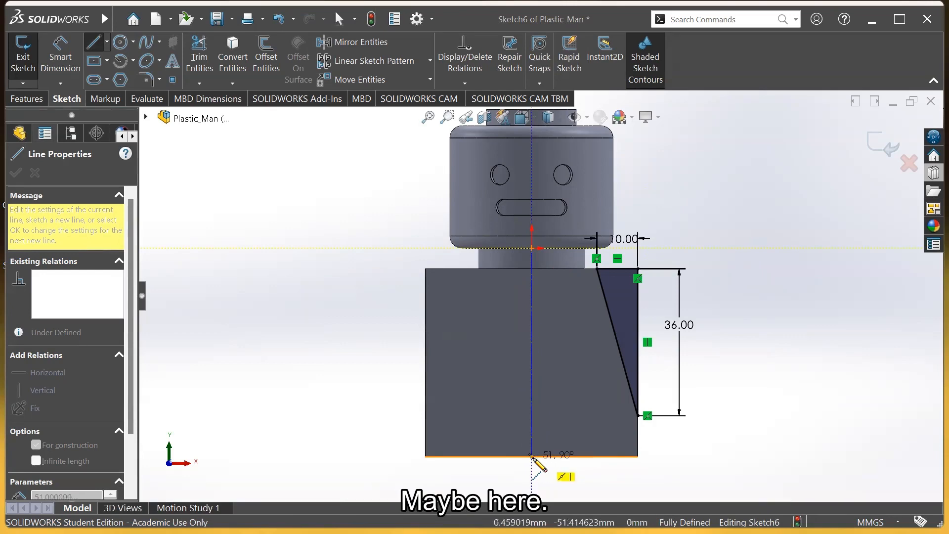
pyautogui.click(532, 455)
pyautogui.press('Escape')
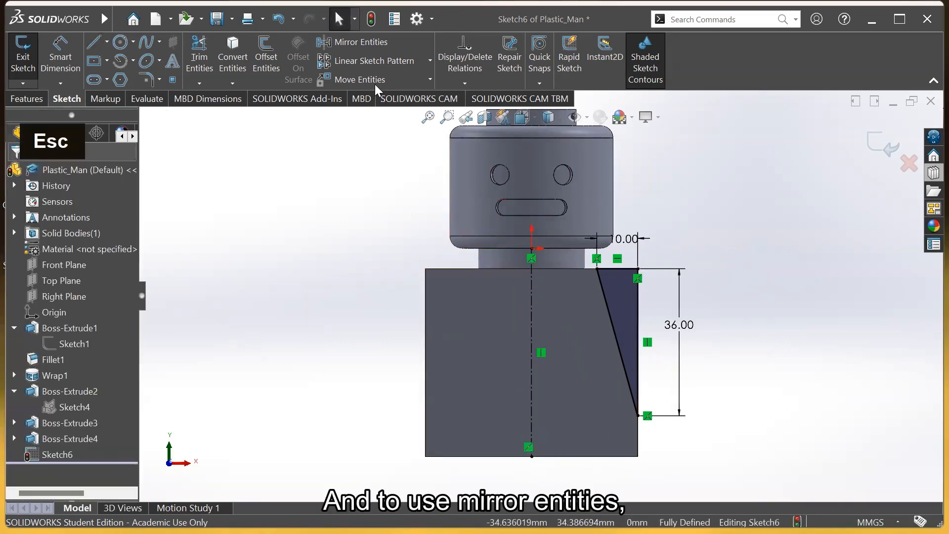
# - Mirror the triangle's three lines about the vertical centerline, keeping the original as a copy
pyautogui.click(360, 42)
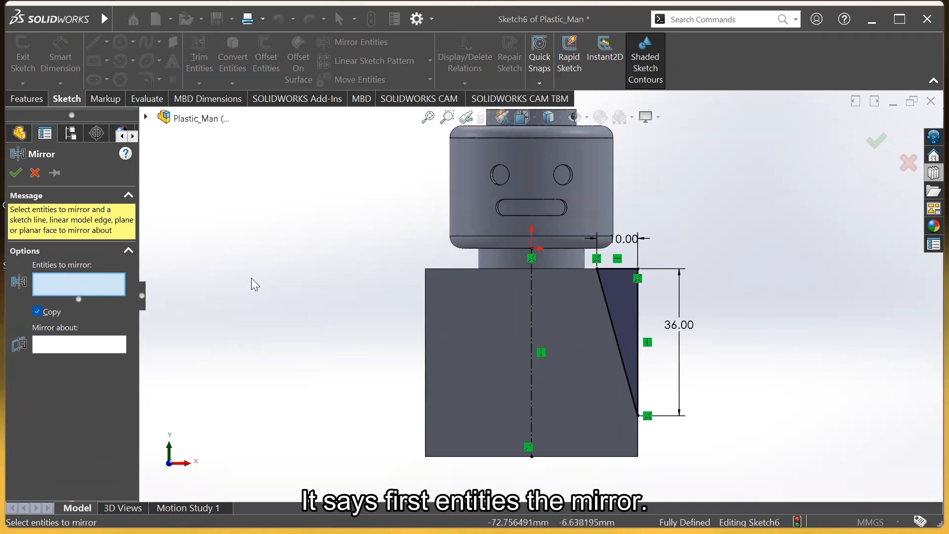
pyautogui.click(618, 289)
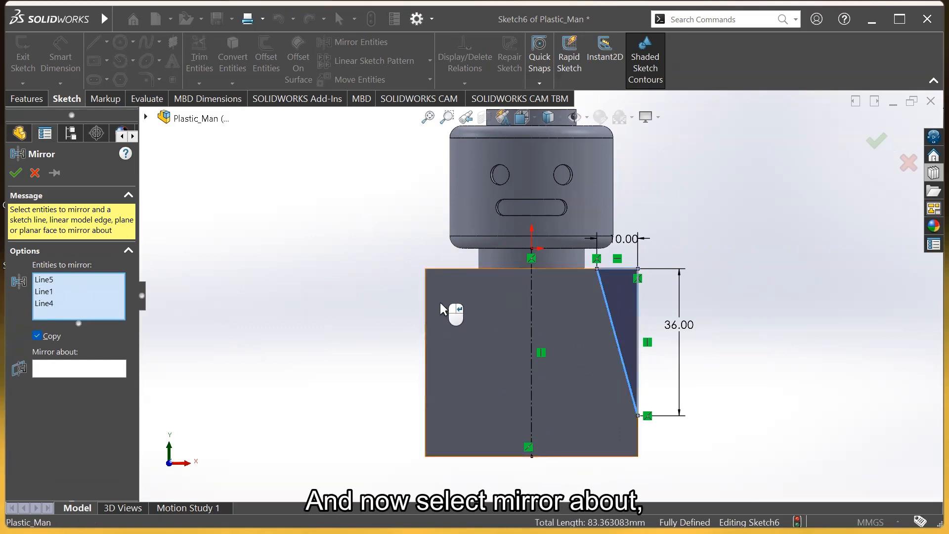
pyautogui.click(100, 368)
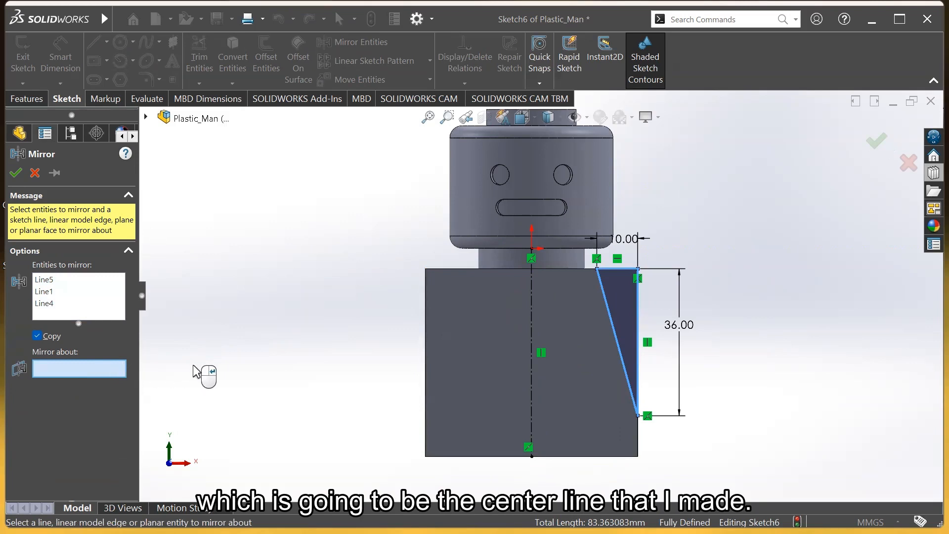
pyautogui.click(530, 370)
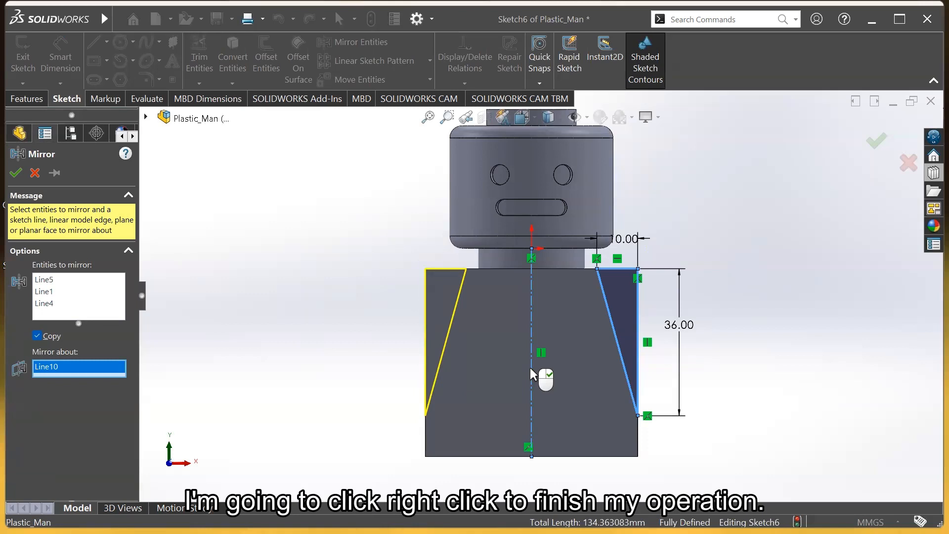
pyautogui.rightClick(530, 369)
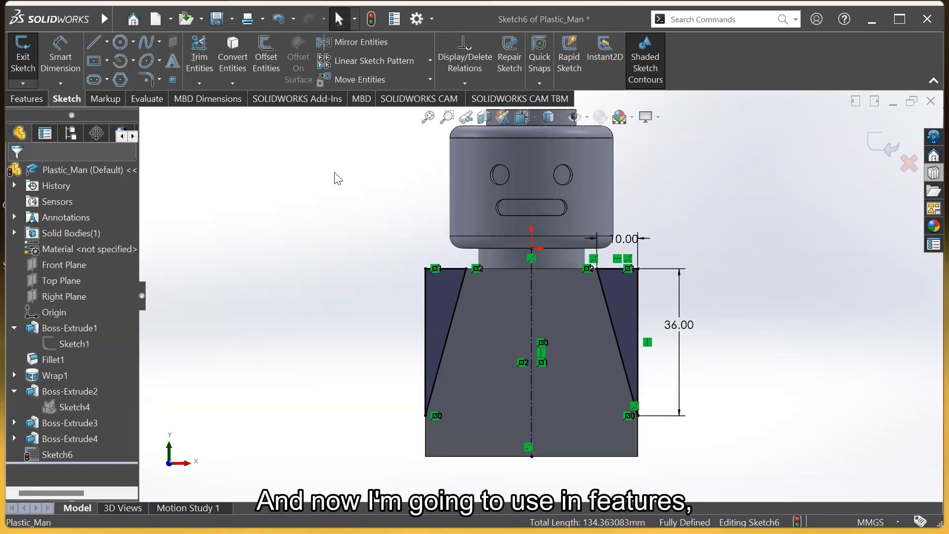
# - Cut both corner triangles out of the torso block with an Extruded Cut using the Through All end condition
pyautogui.click(28, 99)
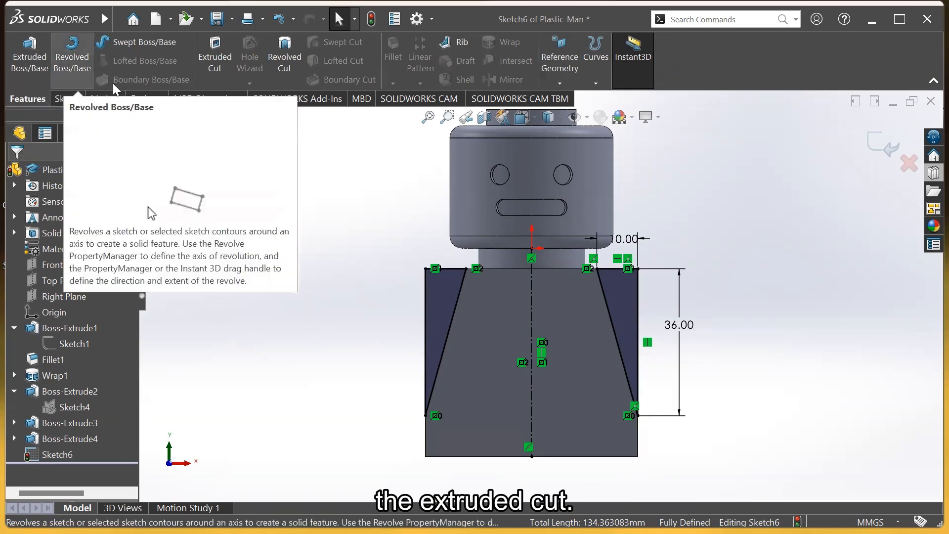
pyautogui.click(217, 64)
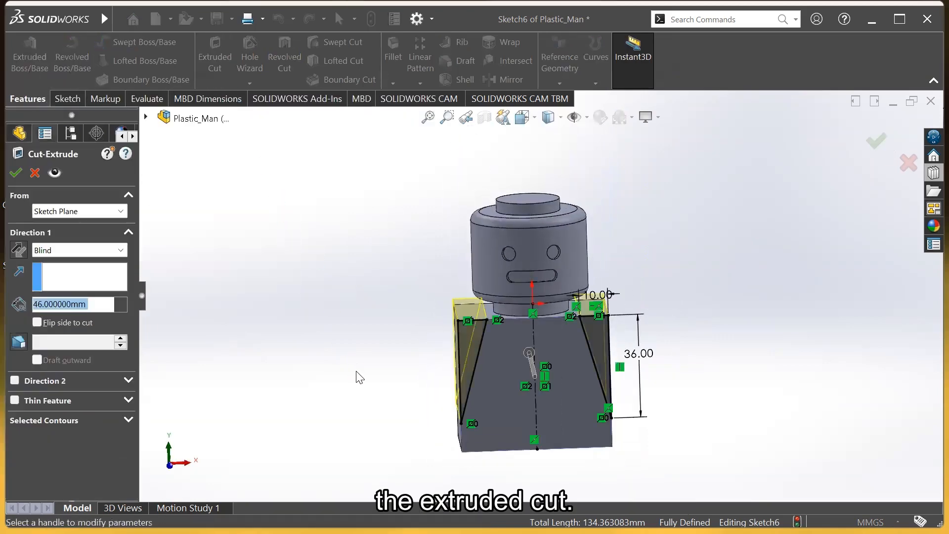
pyautogui.moveTo(393, 367); pyautogui.dragTo(477, 354, button='middle')
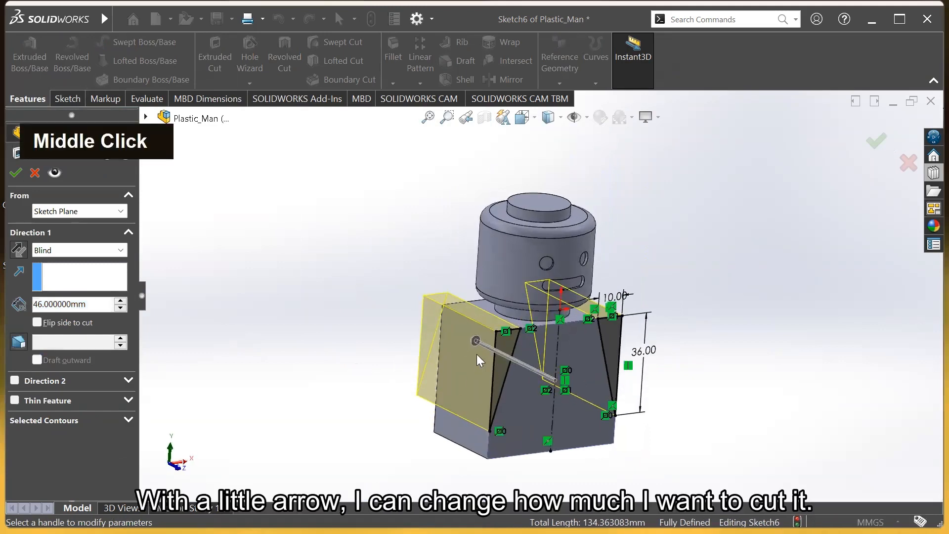
pyautogui.moveTo(477, 342)
pyautogui.mouseDown()
pyautogui.moveTo(525, 358)
pyautogui.moveTo(469, 334)
pyautogui.moveTo(478, 339)
pyautogui.mouseUp()
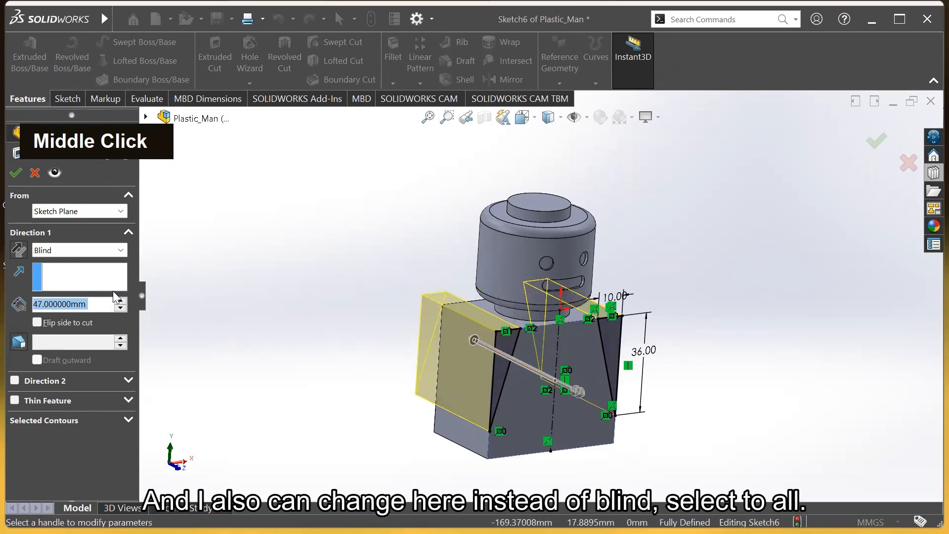
pyautogui.click(56, 250)
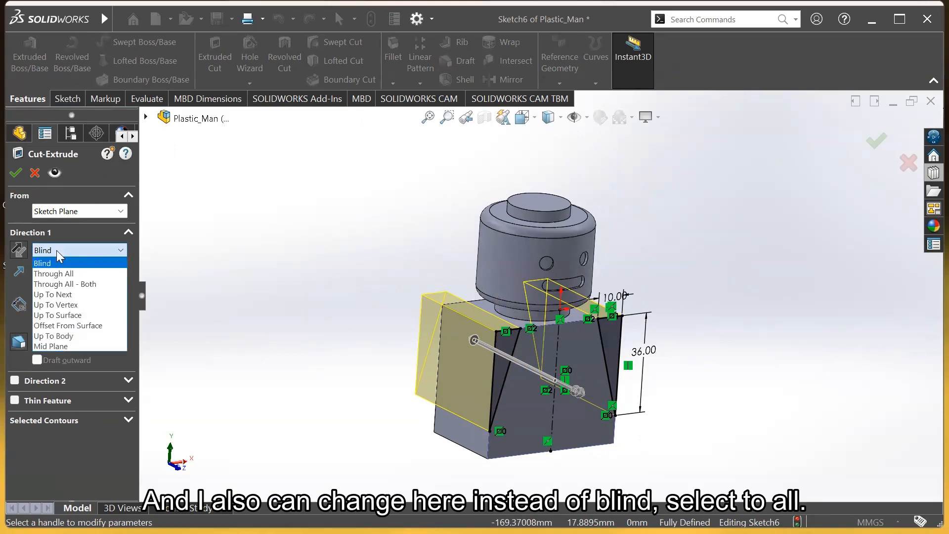
pyautogui.click(66, 275)
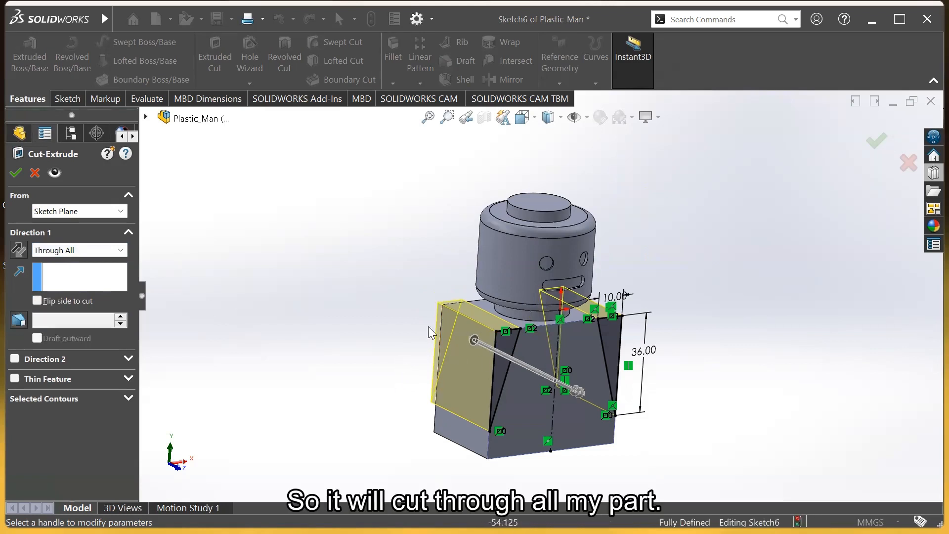
pyautogui.moveTo(348, 355); pyautogui.dragTo(328, 339, button='middle')
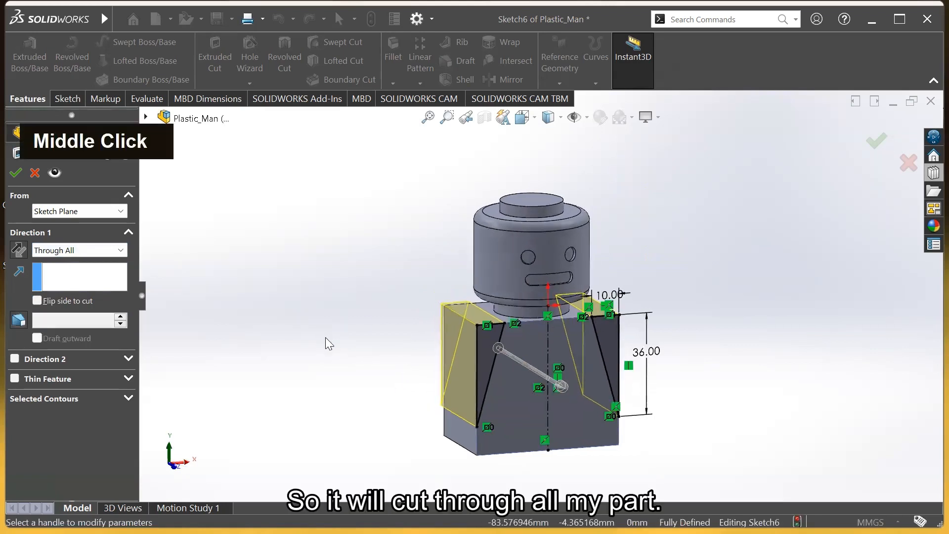
pyautogui.click(877, 143)
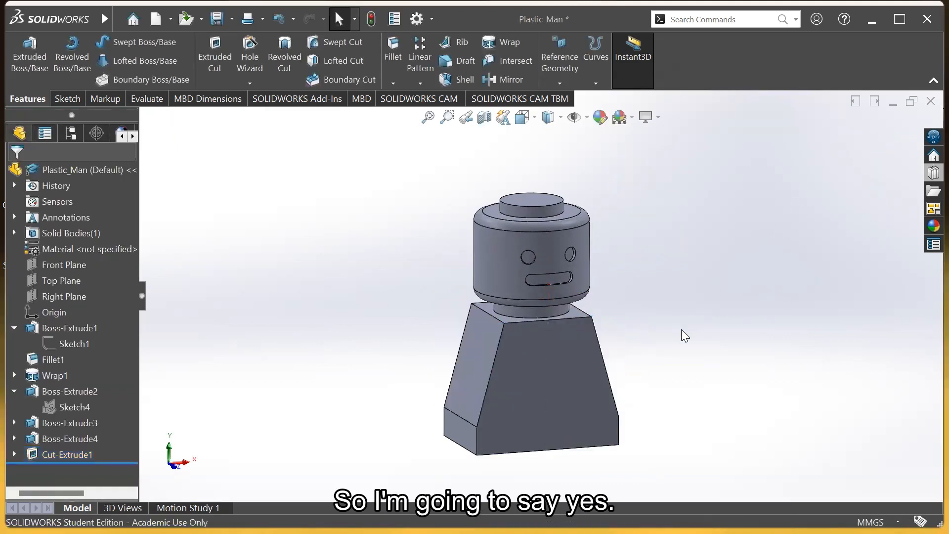
# - Set the corner triangle's top width to 7 mm in the torso cut's sketch and rebuild the part
pyautogui.moveTo(613, 372); pyautogui.dragTo(600, 338, button='middle')
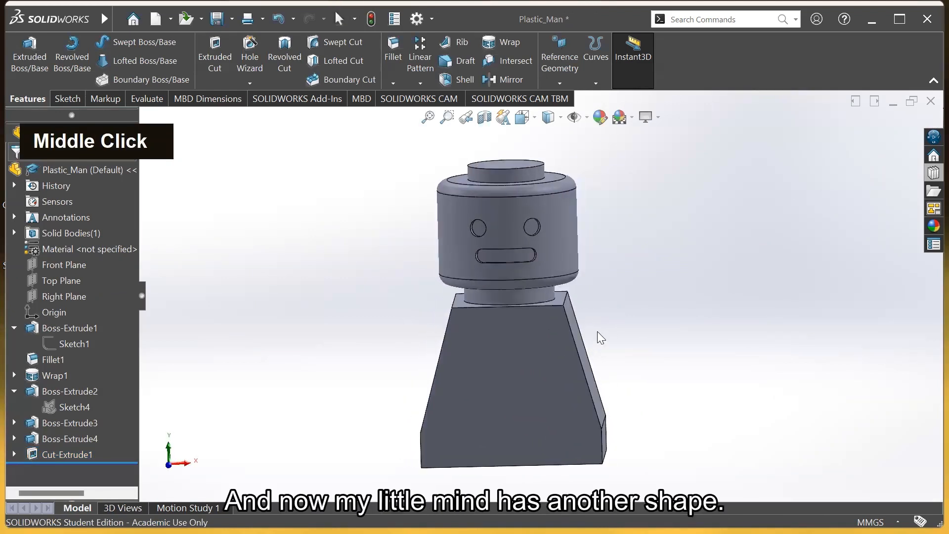
pyautogui.rightClick(70, 451)
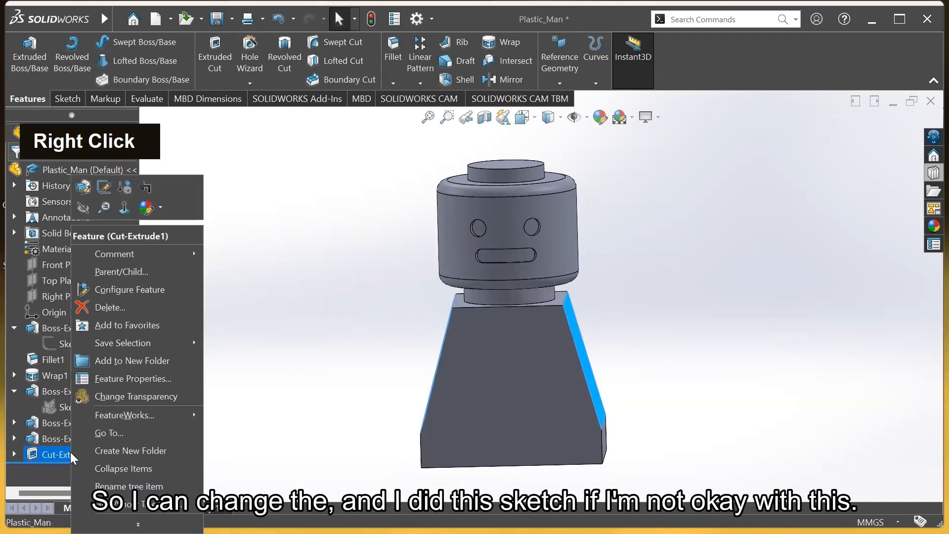
pyautogui.click(104, 188)
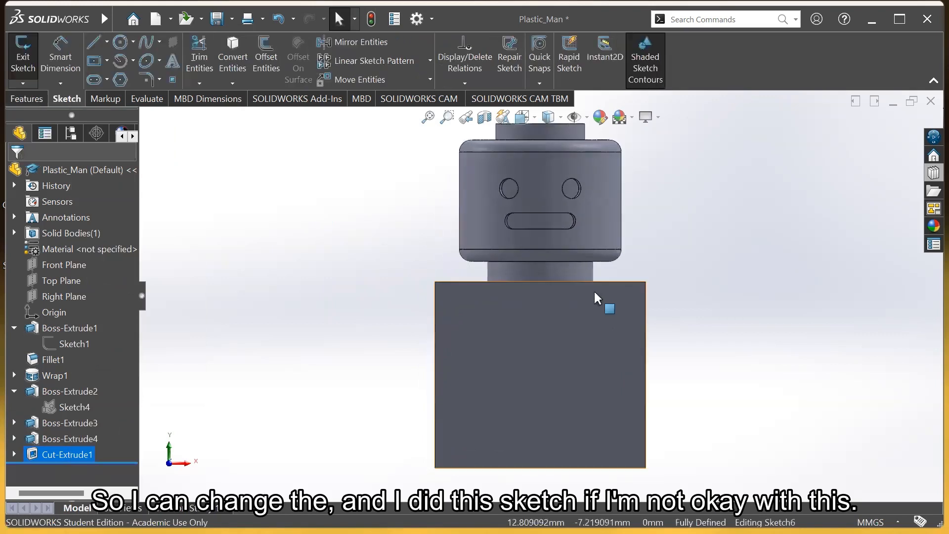
pyautogui.doubleClick(634, 253)
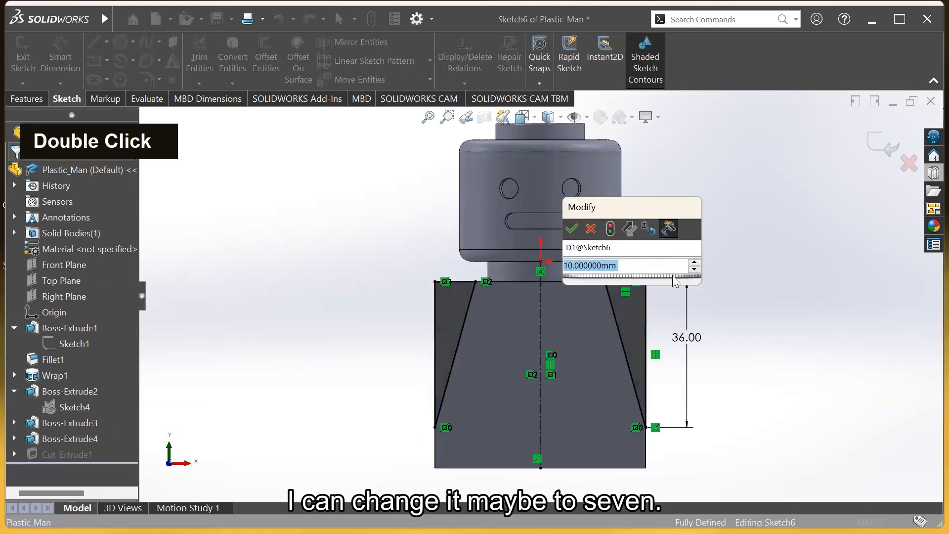
pyautogui.write('7')
pyautogui.press('Return')
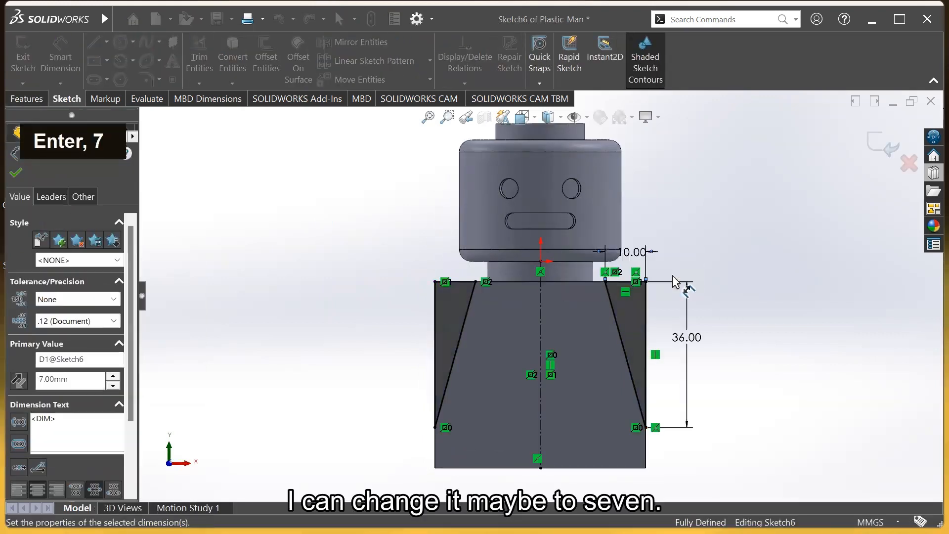
pyautogui.click(886, 147)
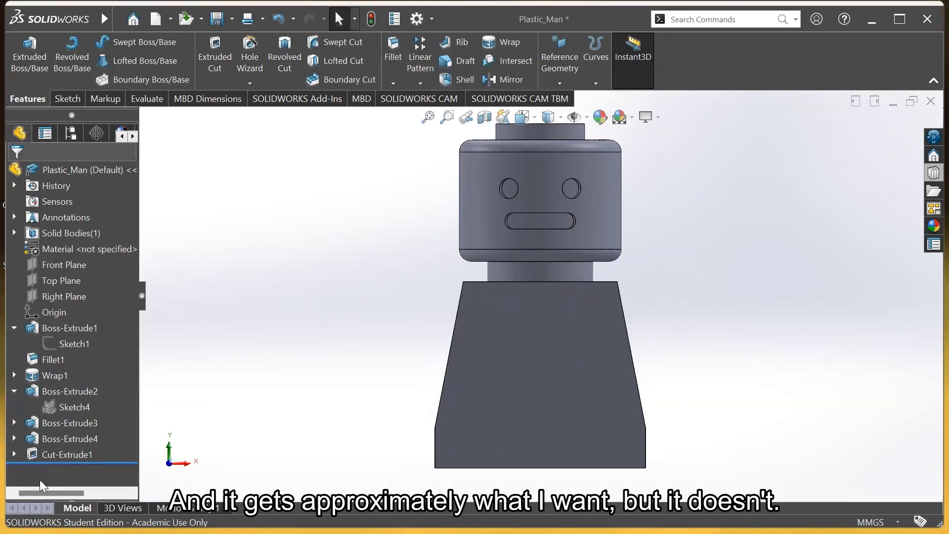
# - Edit the torso cut's sketch again, set the triangle's top width to 5 mm, and leave the sketch
pyautogui.rightClick(55, 455)
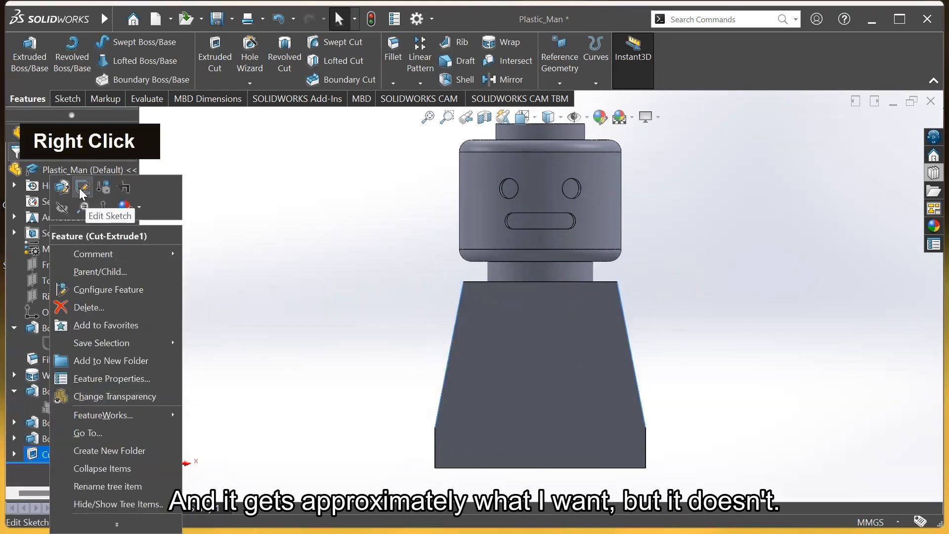
pyautogui.click(81, 187)
pyautogui.doubleClick(638, 253)
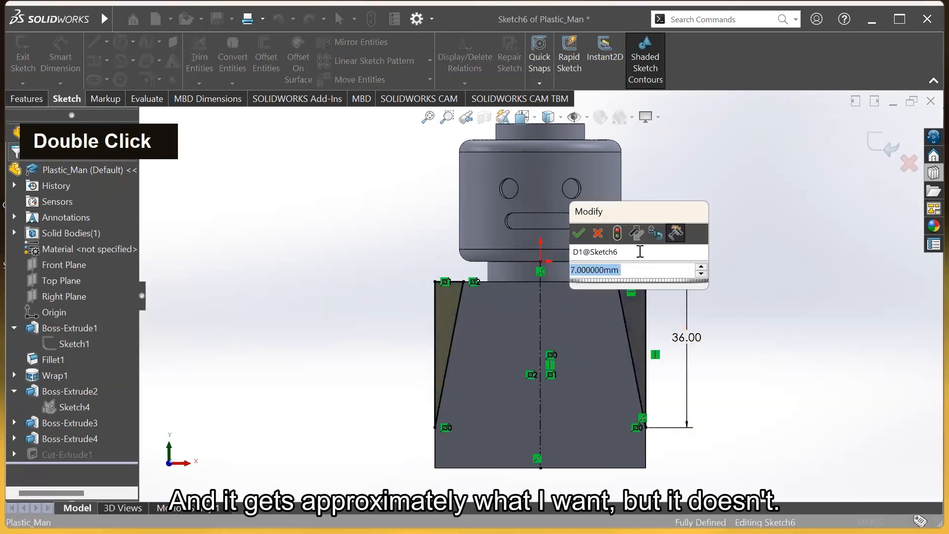
pyautogui.write('5')
pyautogui.press('Return')
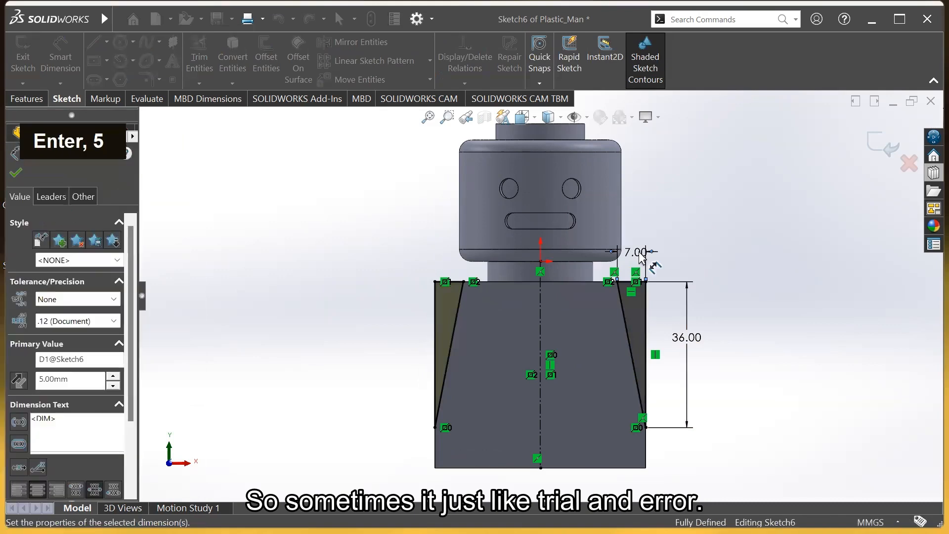
pyautogui.click(883, 144)
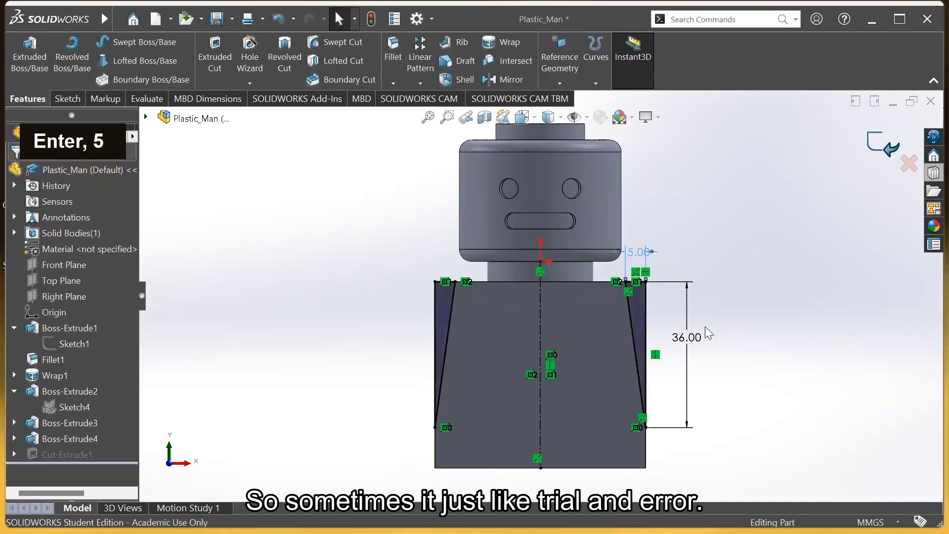
# - Examine the tapered torso and head from the front, the sides and below
pyautogui.scroll(3, 659, 333)
pyautogui.moveTo(659, 333); pyautogui.dragTo(630, 280, button='middle')
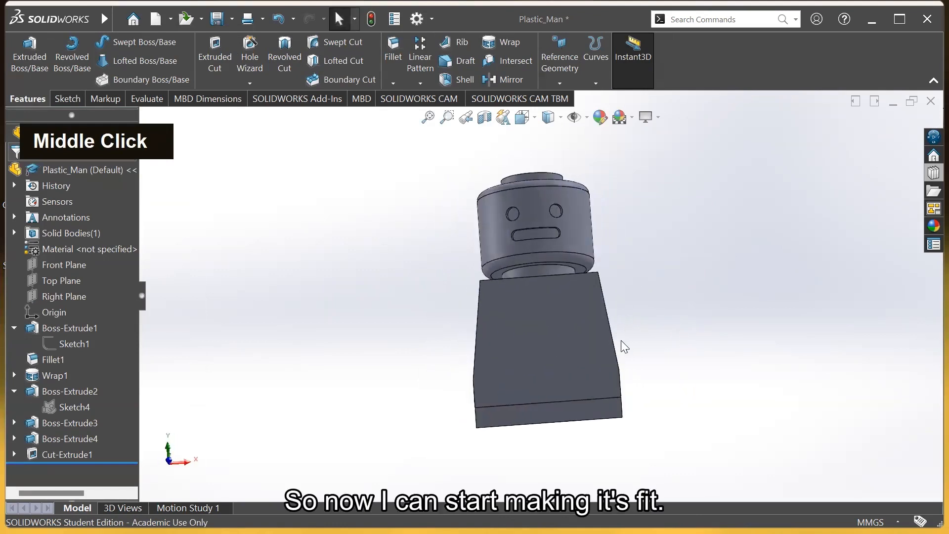
pyautogui.scroll(1, 596, 418)
pyautogui.scroll(-1, 595, 417)
pyautogui.moveTo(595, 417); pyautogui.dragTo(577, 405, button='middle')
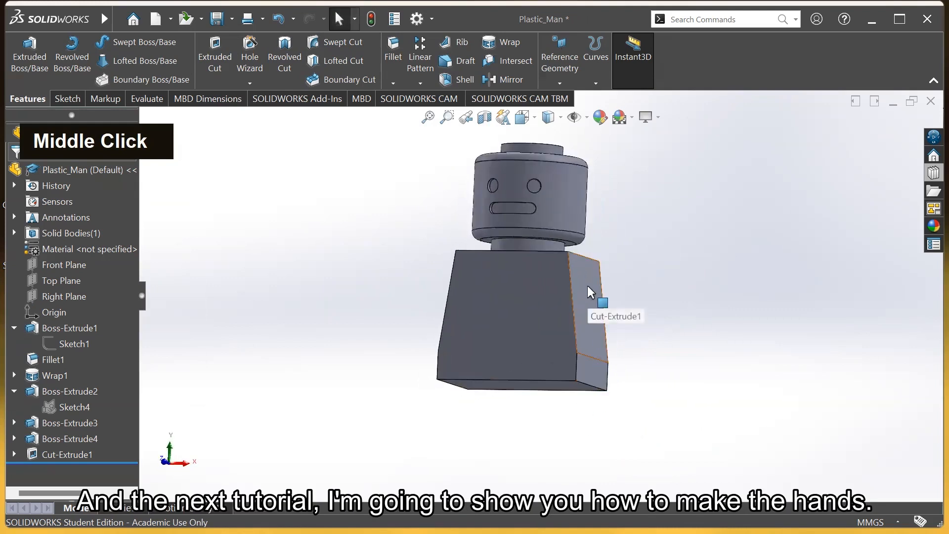
pyautogui.moveTo(616, 351); pyautogui.dragTo(631, 390, button='middle')
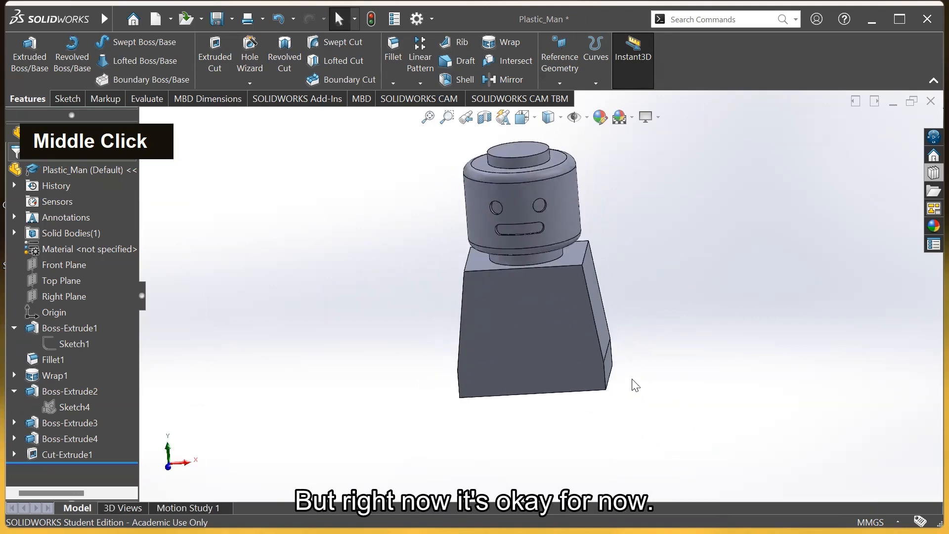
pyautogui.moveTo(618, 339); pyautogui.dragTo(570, 381, button='middle')
pyautogui.scroll(-2, 585, 317)
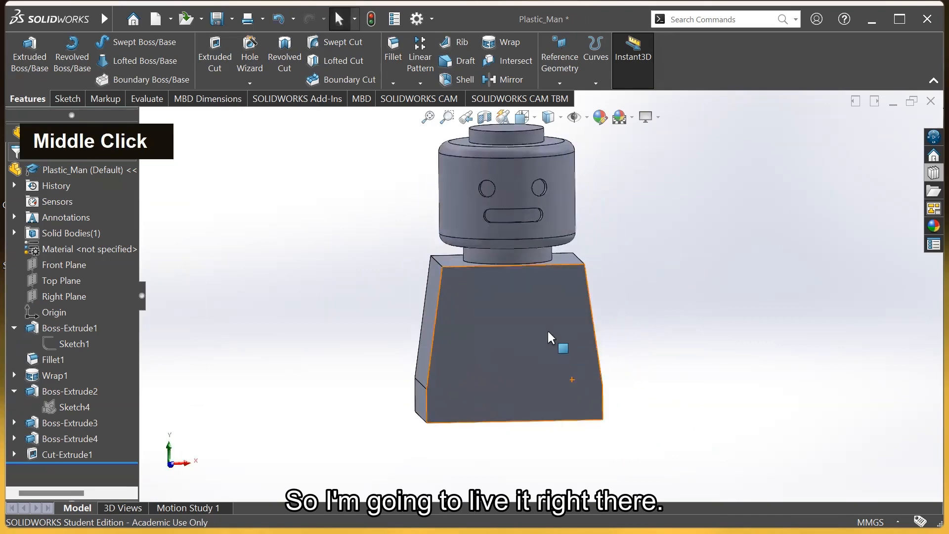
# - Start a new sketch on the underside face of the torso block
pyautogui.moveTo(533, 439); pyautogui.dragTo(559, 300, button='middle')
pyautogui.rightClick(568, 366)
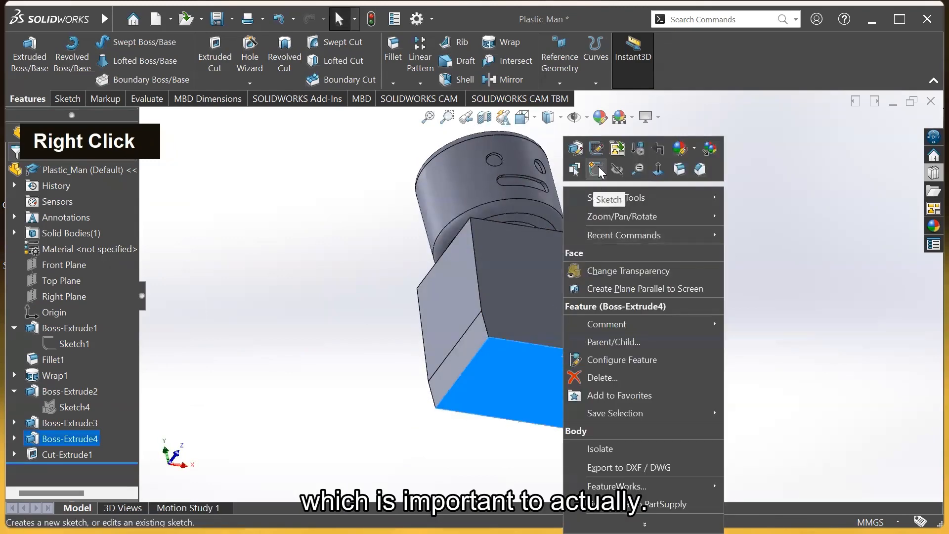
pyautogui.click(597, 168)
pyautogui.scroll(1, 588, 289)
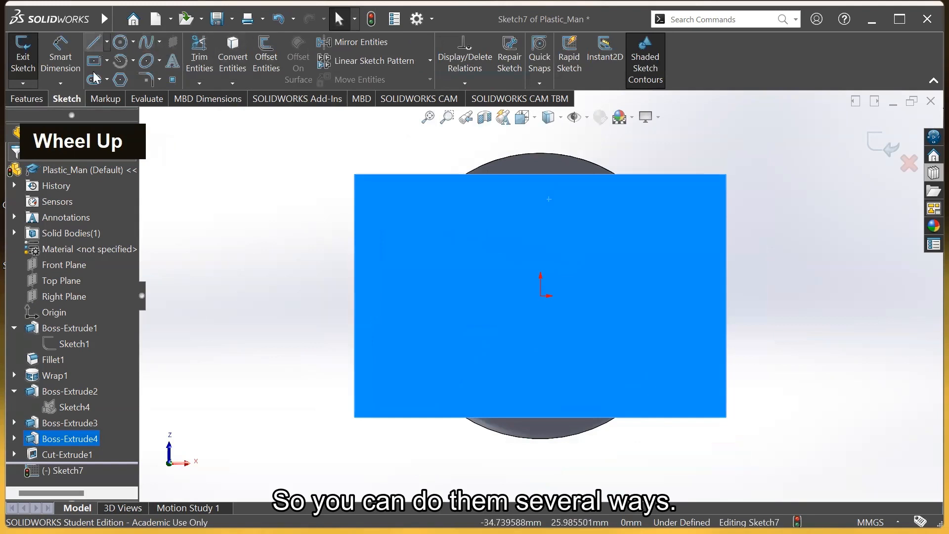
pyautogui.click(108, 64)
pyautogui.click(106, 41)
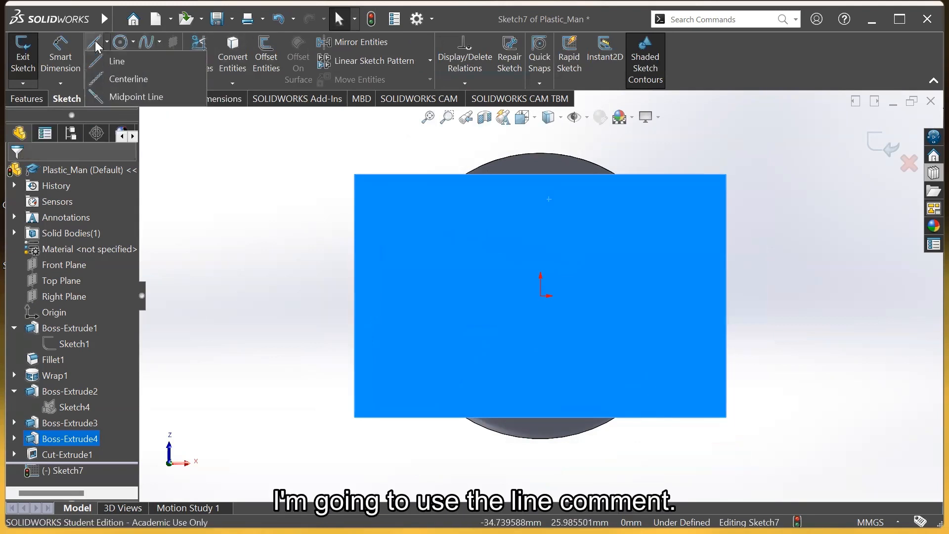
pyautogui.click(95, 41)
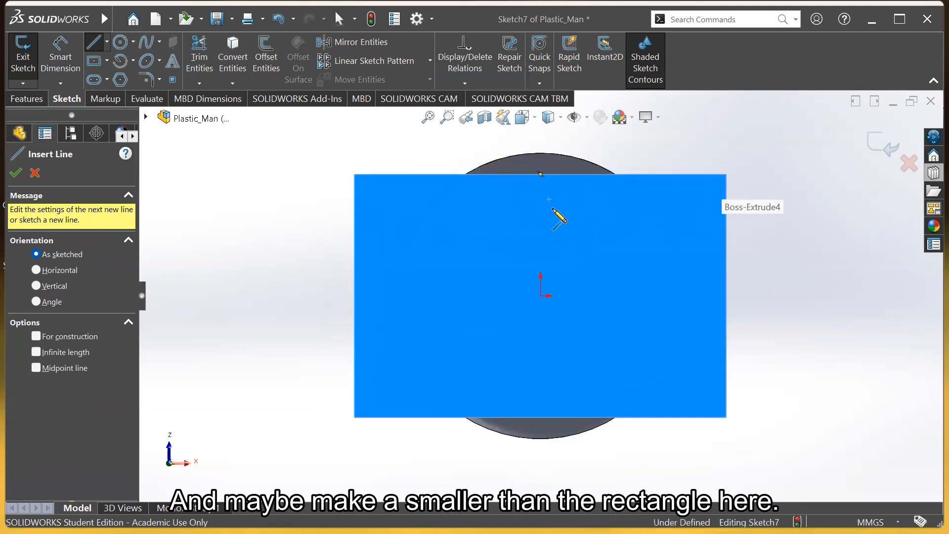
pyautogui.click(710, 191)
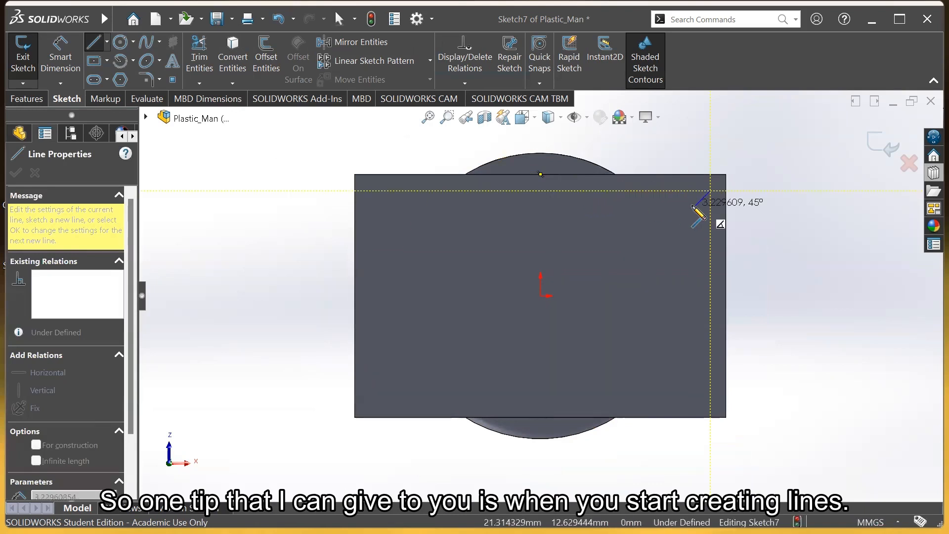
pyautogui.press('Escape')
pyautogui.press('Escape')
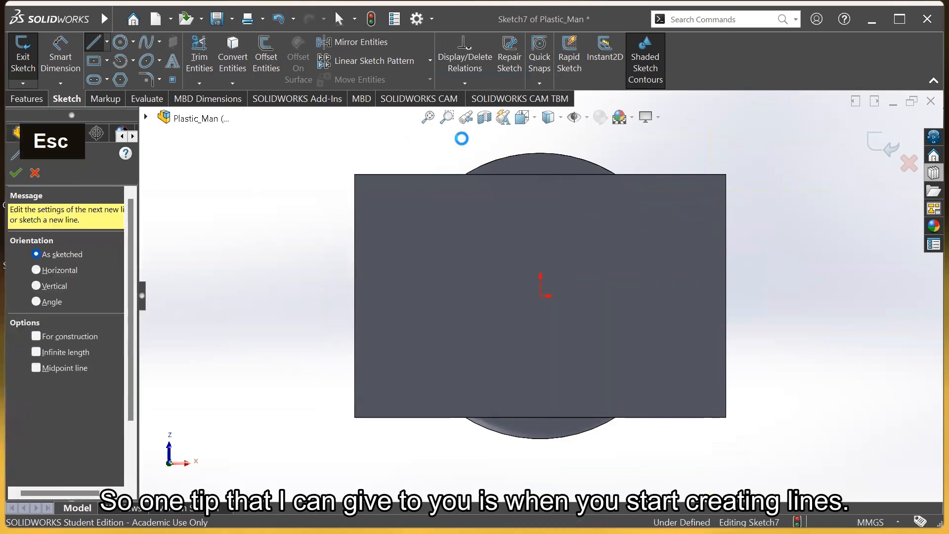
# - Sketch a closed five-line leg profile from the origin, about 22 by 13 mm, with an angled corner line about 4.5 mm long
pyautogui.click(96, 42)
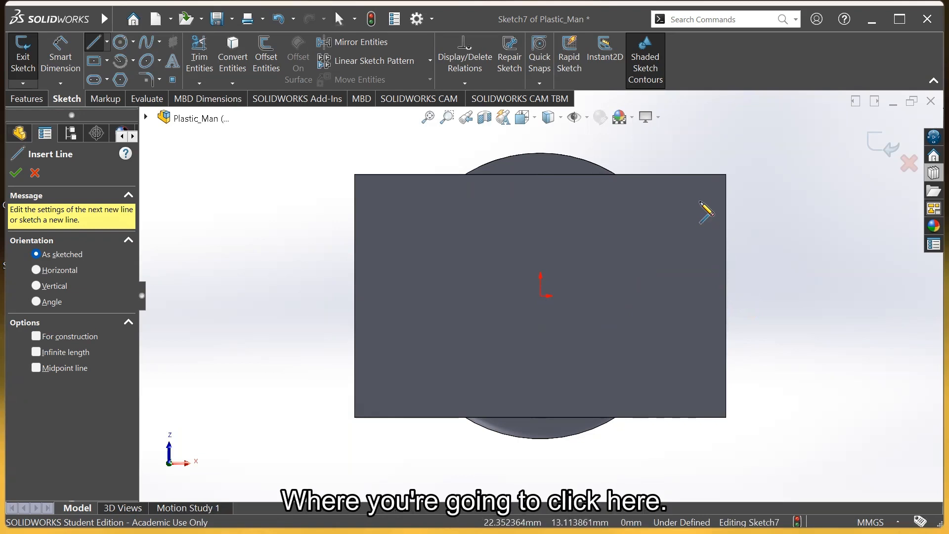
pyautogui.click(699, 202)
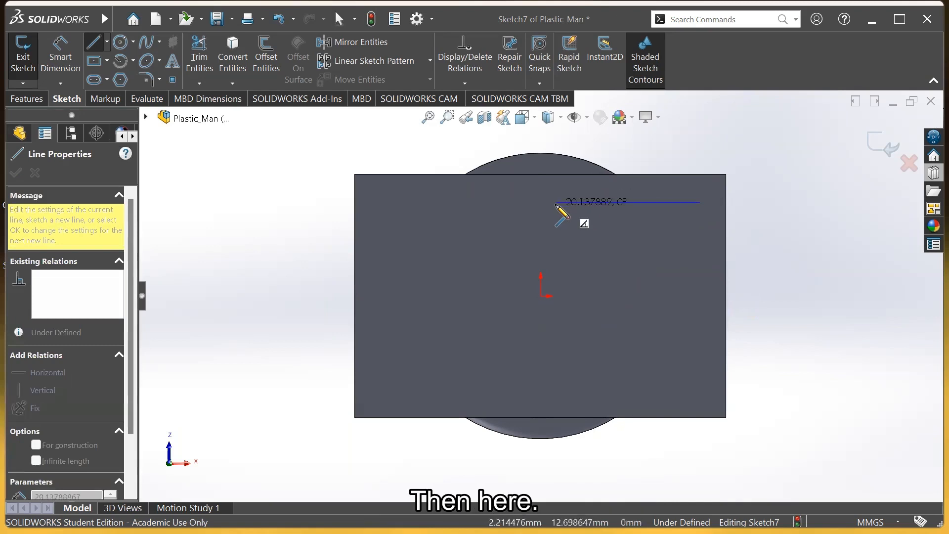
pyautogui.click(563, 202)
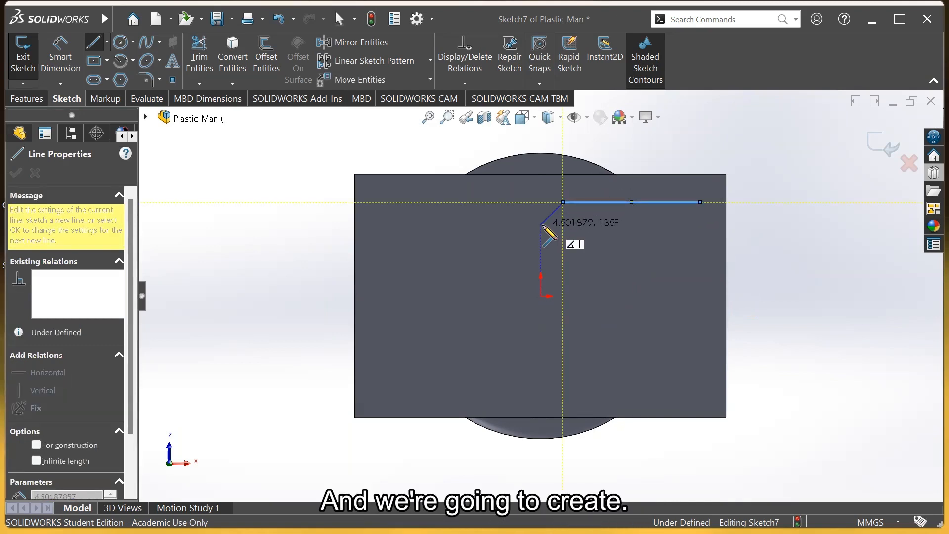
pyautogui.click(540, 225)
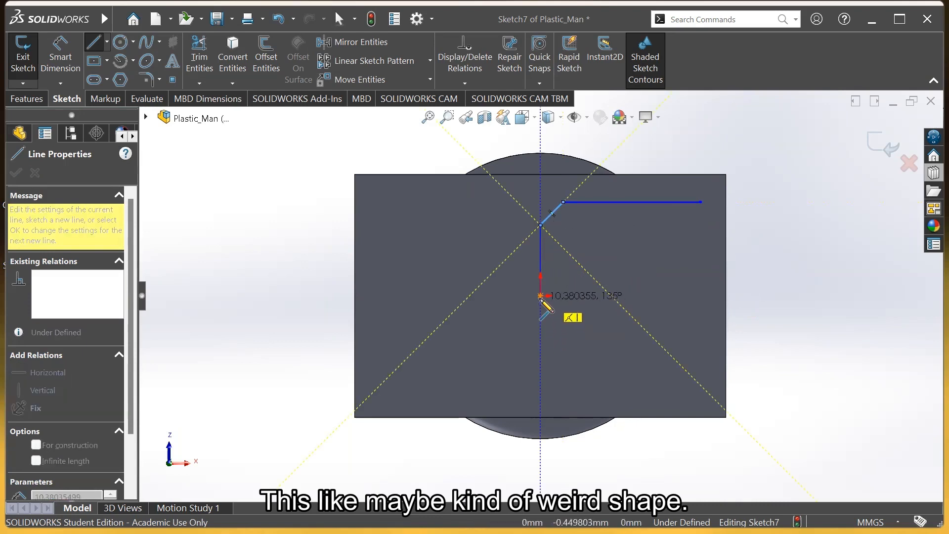
pyautogui.click(540, 295)
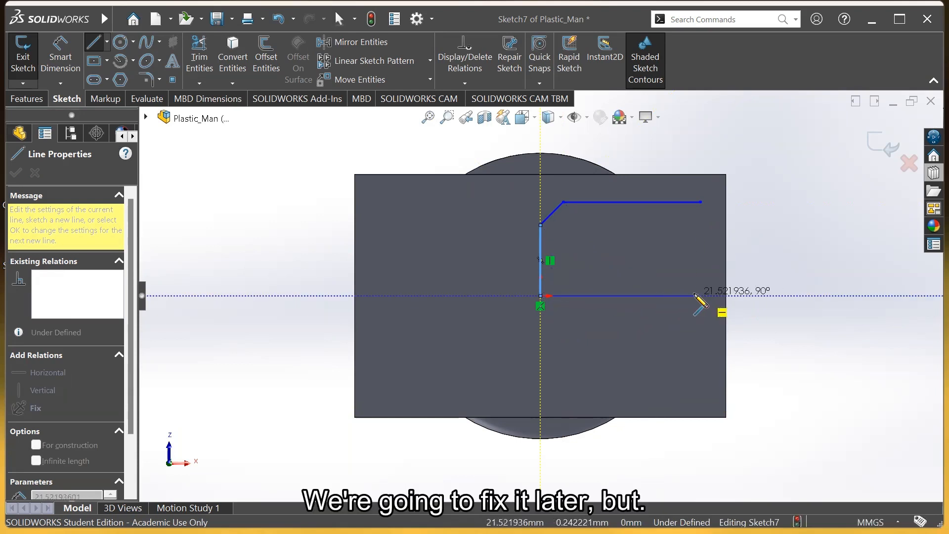
pyautogui.click(701, 296)
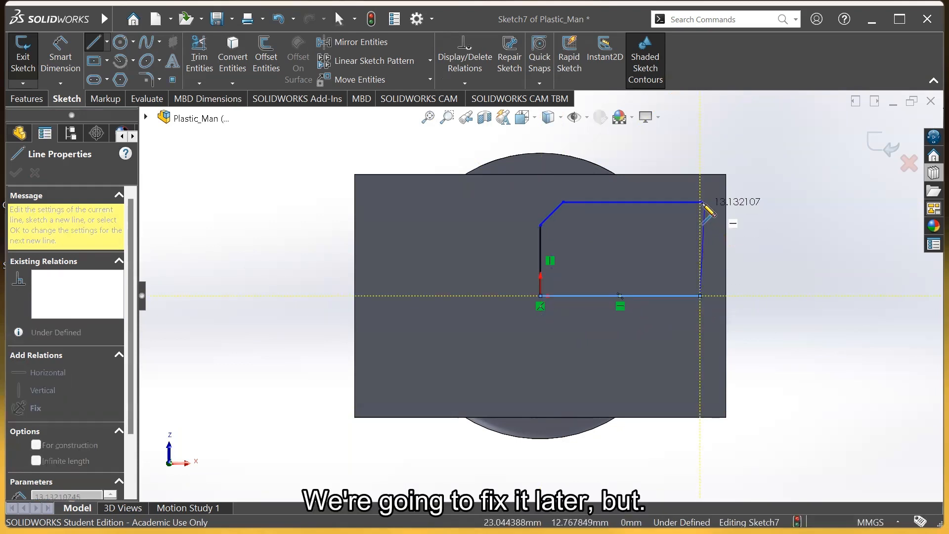
pyautogui.click(700, 202)
pyautogui.press('Escape')
pyautogui.press('Escape')
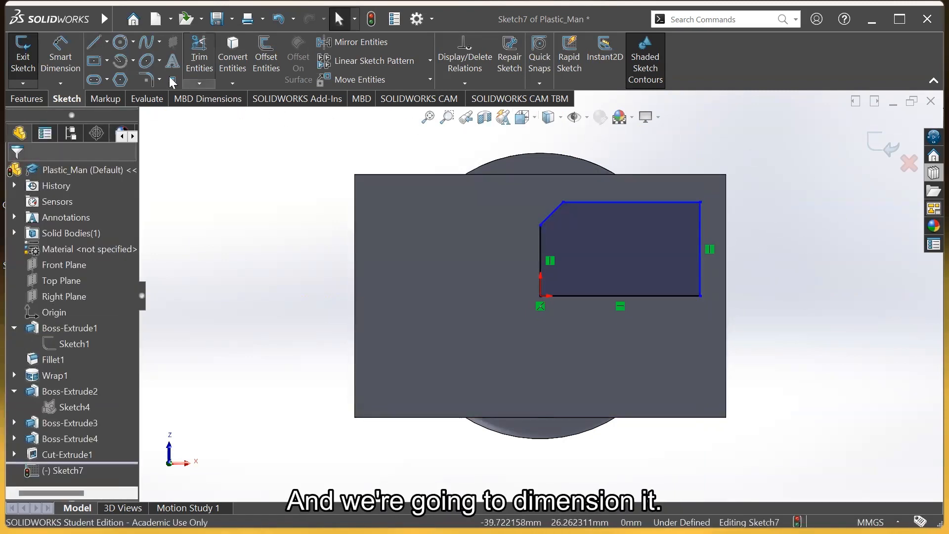
# - Dimension the profile's horizontal line through the origin to 22 mm and its outer vertical line to 13 mm
pyautogui.click(69, 60)
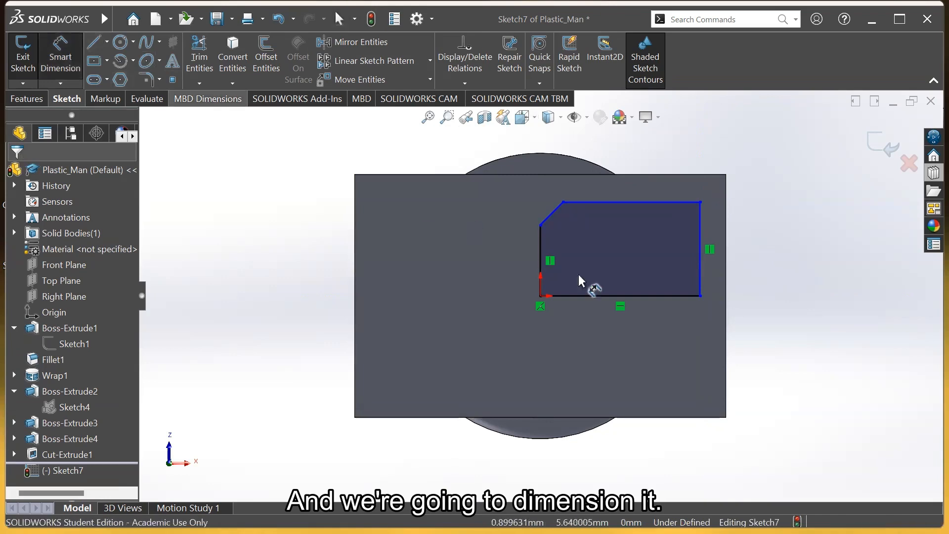
pyautogui.click(607, 298)
pyautogui.click(611, 357)
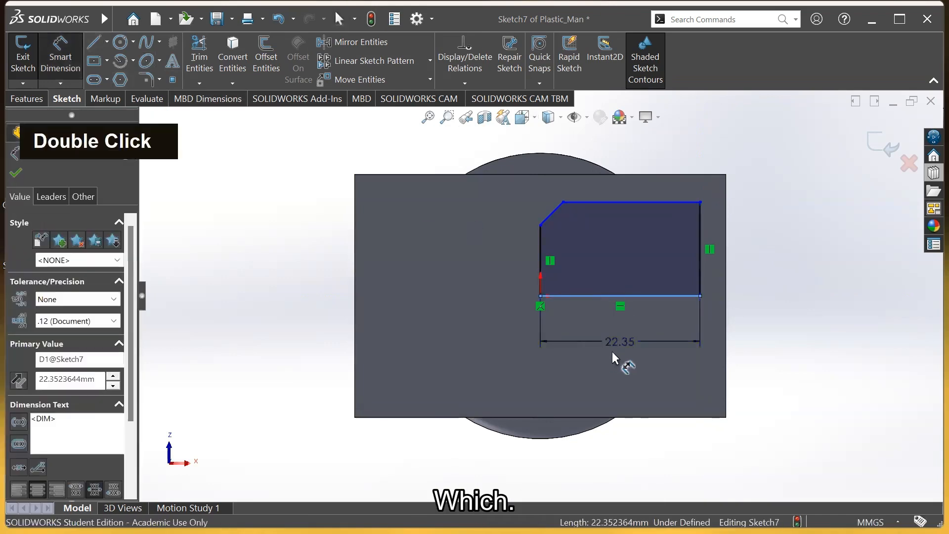
pyautogui.write('22')
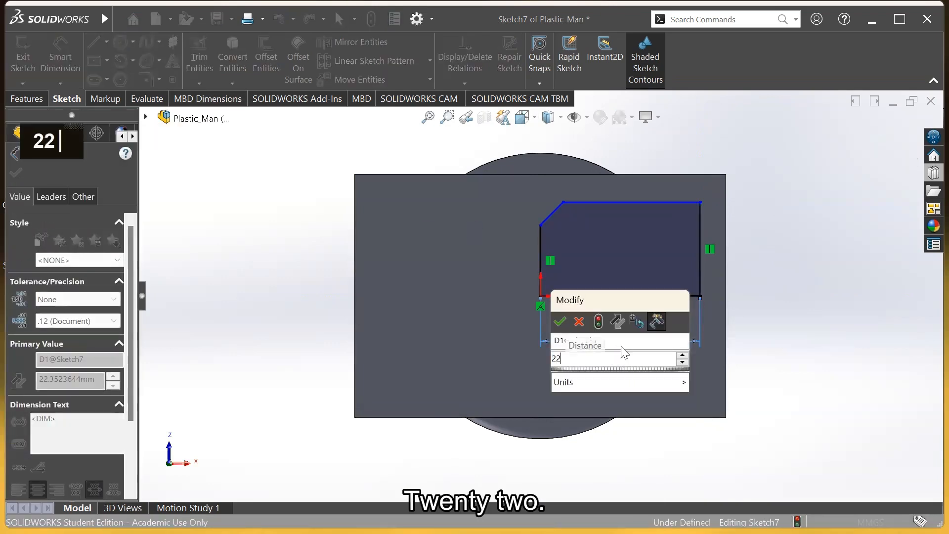
pyautogui.press('Return')
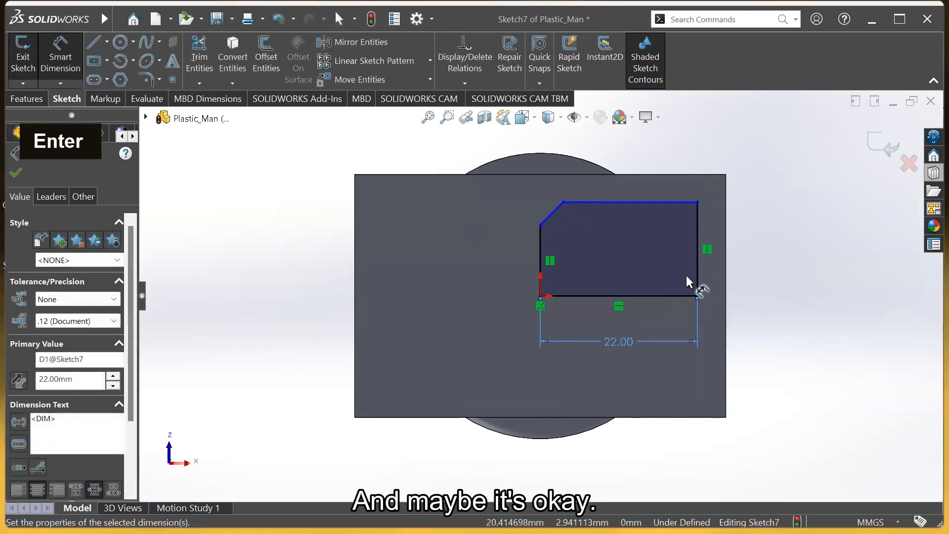
pyautogui.click(697, 281)
pyautogui.click(778, 252)
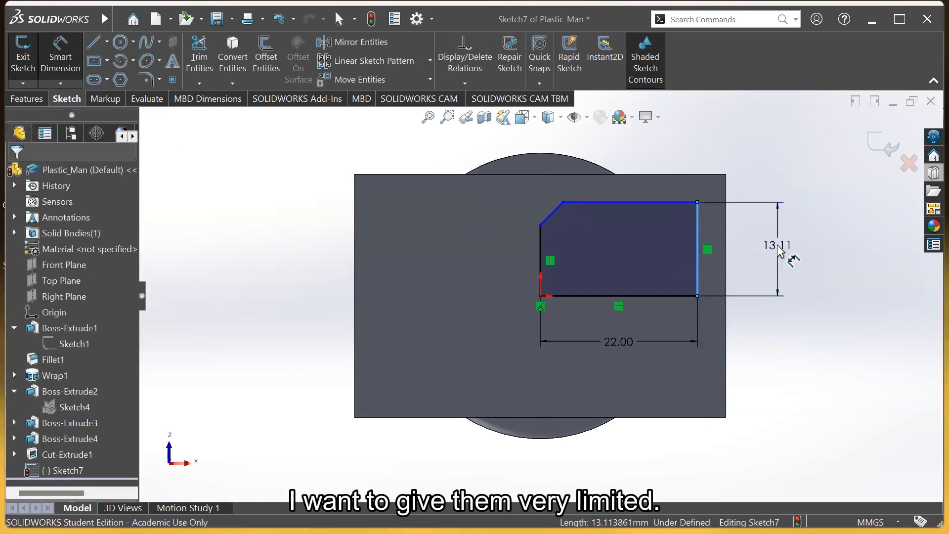
pyautogui.write('13')
pyautogui.press('Return')
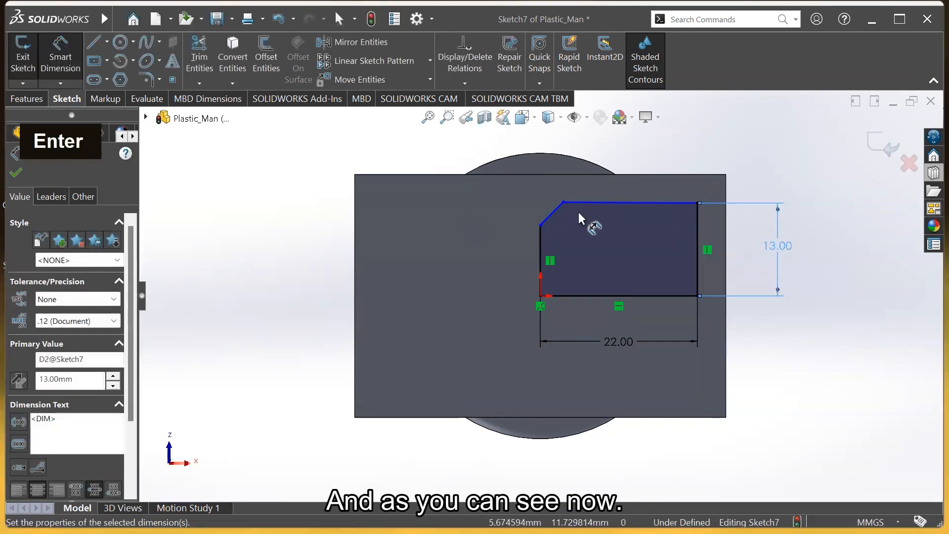
pyautogui.press('Escape')
# - Lengthen the profile's angled corner line by moving its upper endpoint up and outward and its lower endpoint slightly toward the origin
pyautogui.moveTo(562, 202)
pyautogui.mouseDown()
pyautogui.moveTo(583, 233)
pyautogui.moveTo(562, 185)
pyautogui.moveTo(601, 235)
pyautogui.moveTo(542, 236)
pyautogui.moveTo(570, 189)
pyautogui.mouseUp()
pyautogui.moveTo(540, 232)
pyautogui.mouseDown()
pyautogui.moveTo(536, 269)
pyautogui.moveTo(540, 236)
pyautogui.mouseUp()
pyautogui.press('Escape')
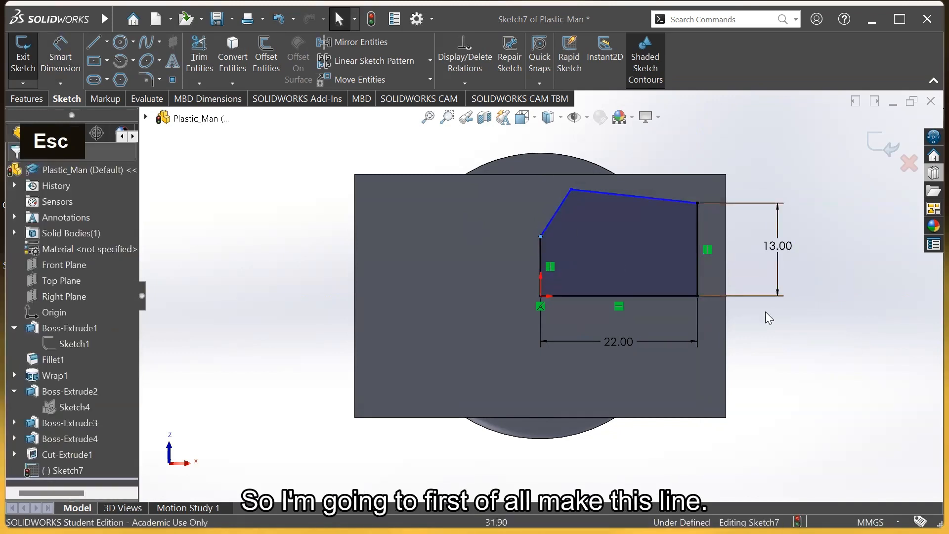
# - Make the leg profile's slanted upper line horizontal
pyautogui.click(644, 200)
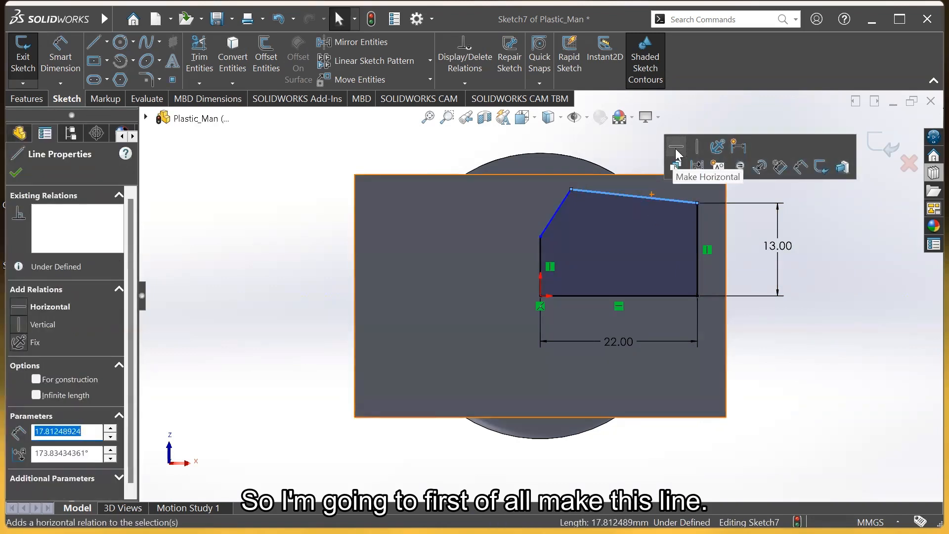
pyautogui.click(641, 146)
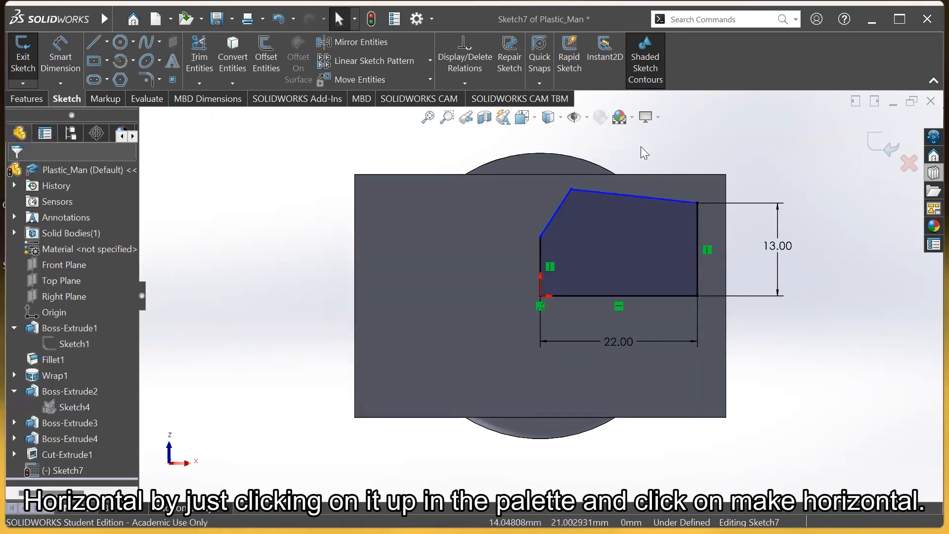
pyautogui.click(651, 195)
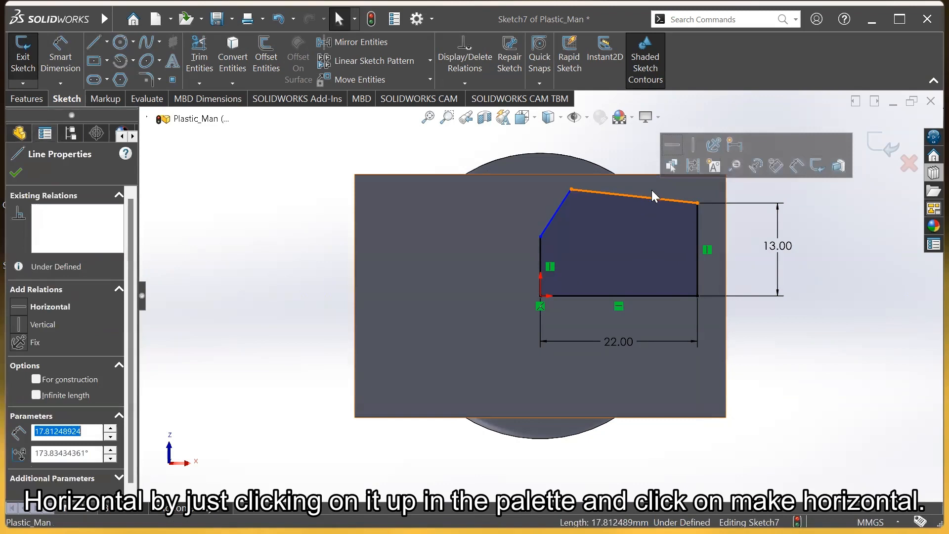
pyautogui.click(673, 149)
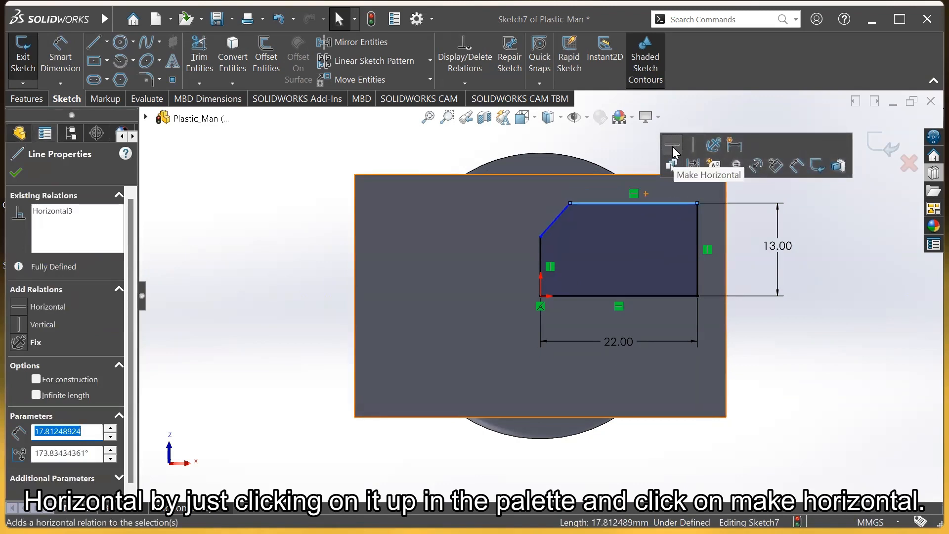
pyautogui.click(831, 280)
# - Move the lower endpoint of the profile's angled corner line up to about 9.3 mm above the origin
pyautogui.moveTo(570, 204)
pyautogui.mouseDown()
pyautogui.moveTo(568, 241)
pyautogui.moveTo(574, 218)
pyautogui.moveTo(546, 212)
pyautogui.moveTo(571, 204)
pyautogui.mouseUp()
pyautogui.moveTo(540, 237)
pyautogui.mouseDown()
pyautogui.moveTo(551, 217)
pyautogui.moveTo(548, 225)
pyautogui.mouseUp()
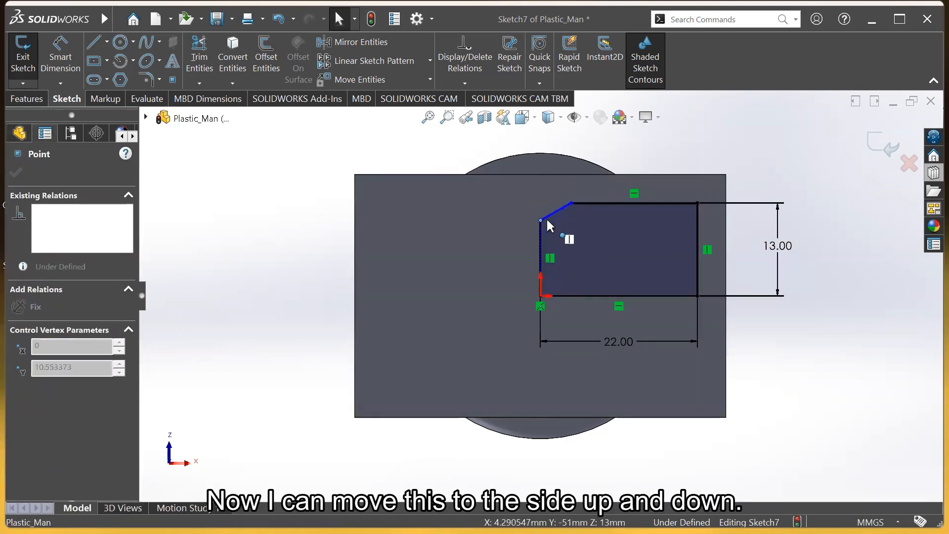
pyautogui.click(797, 161)
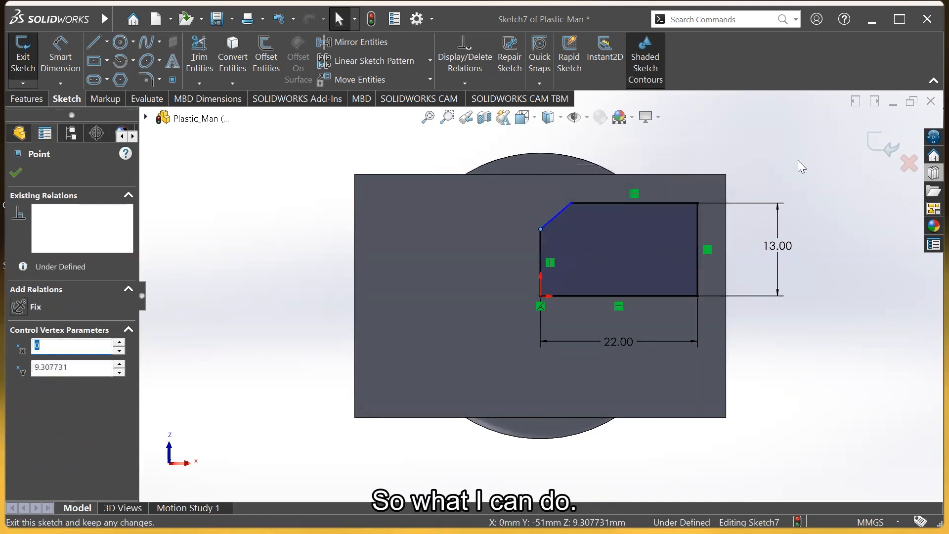
pyautogui.click(571, 202)
pyautogui.click(540, 231)
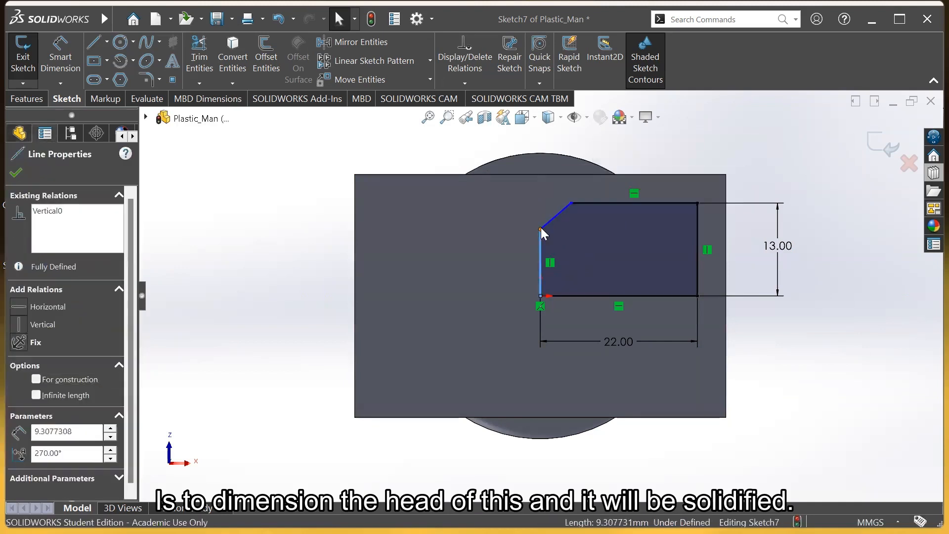
pyautogui.click(800, 195)
# - Dimension the vertical distance between the angled corner line's two endpoints to 3 mm
pyautogui.click(72, 58)
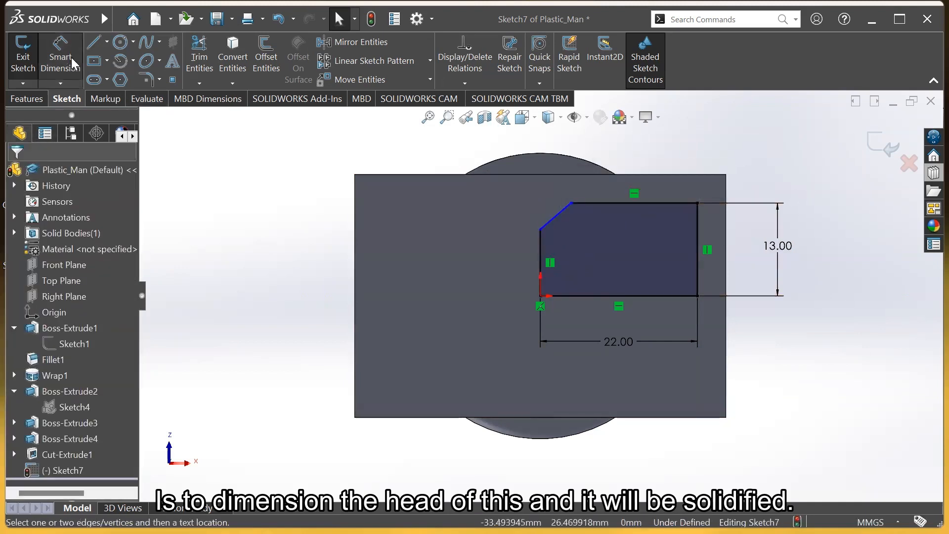
pyautogui.click(571, 204)
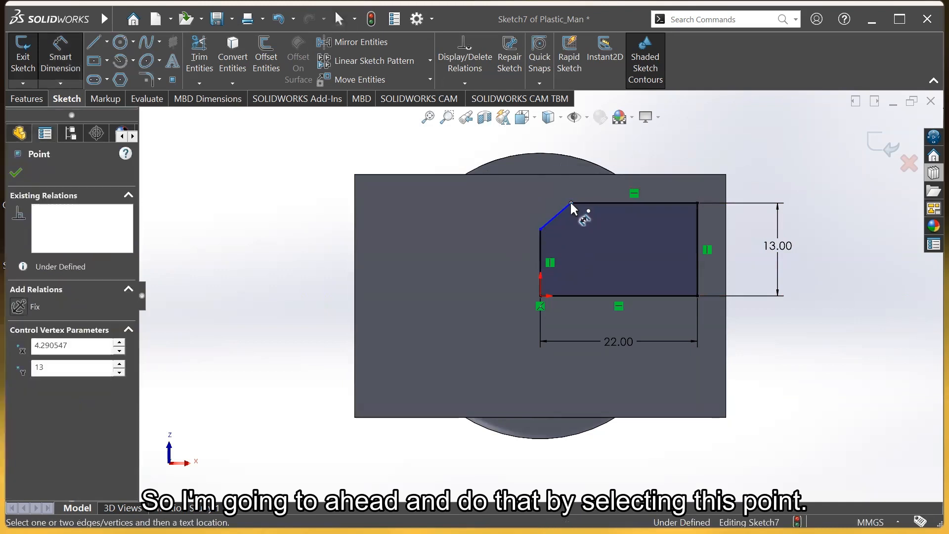
pyautogui.click(540, 229)
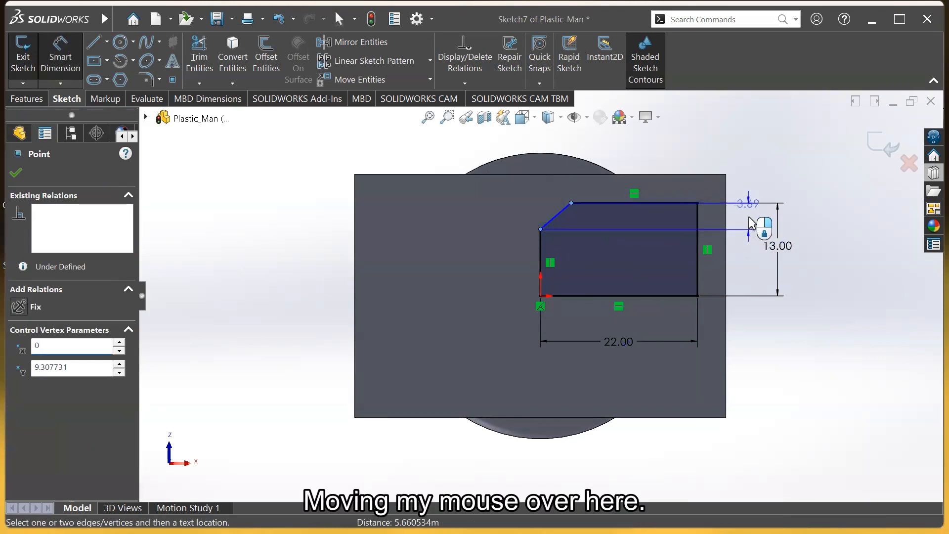
pyautogui.click(765, 219)
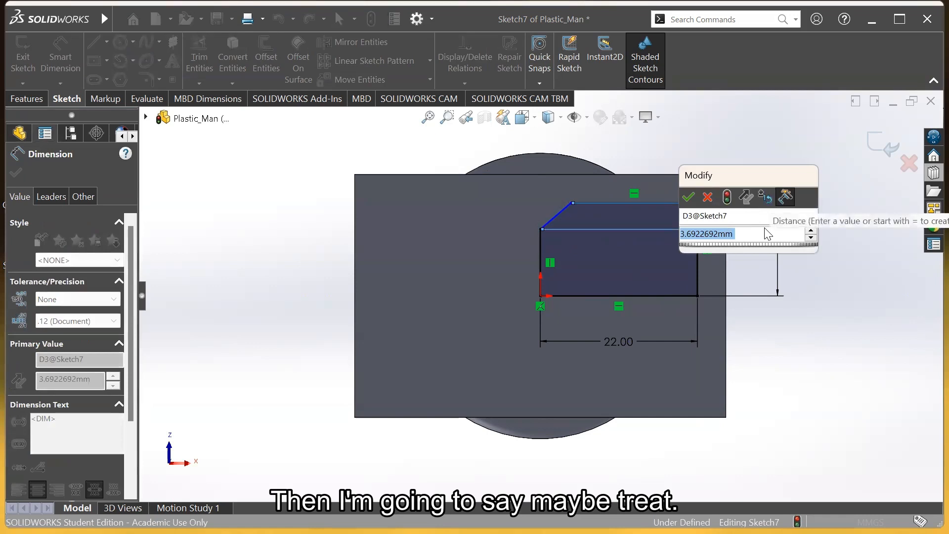
pyautogui.write('3')
pyautogui.press('Return')
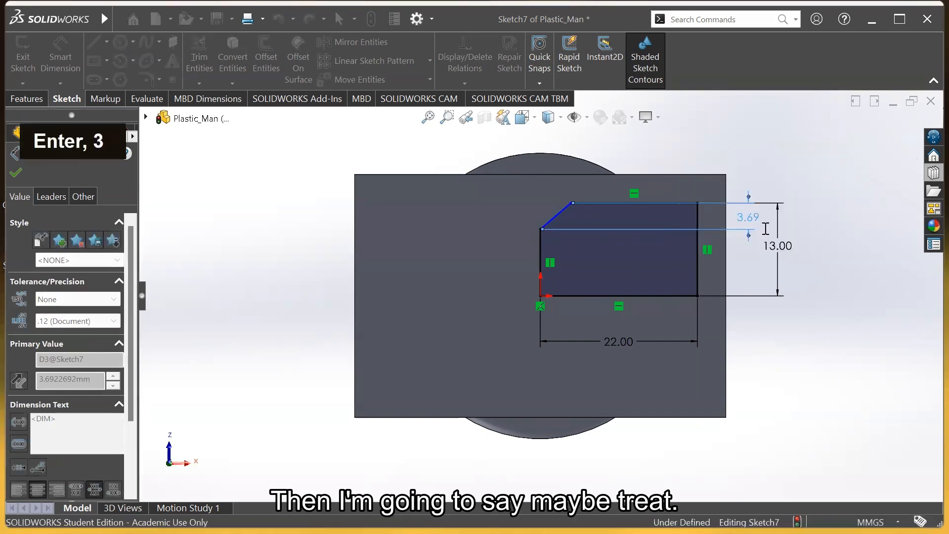
# - Dimension the horizontal distance between the angled corner line's two endpoints to 4 mm
pyautogui.click(541, 225)
pyautogui.click(572, 203)
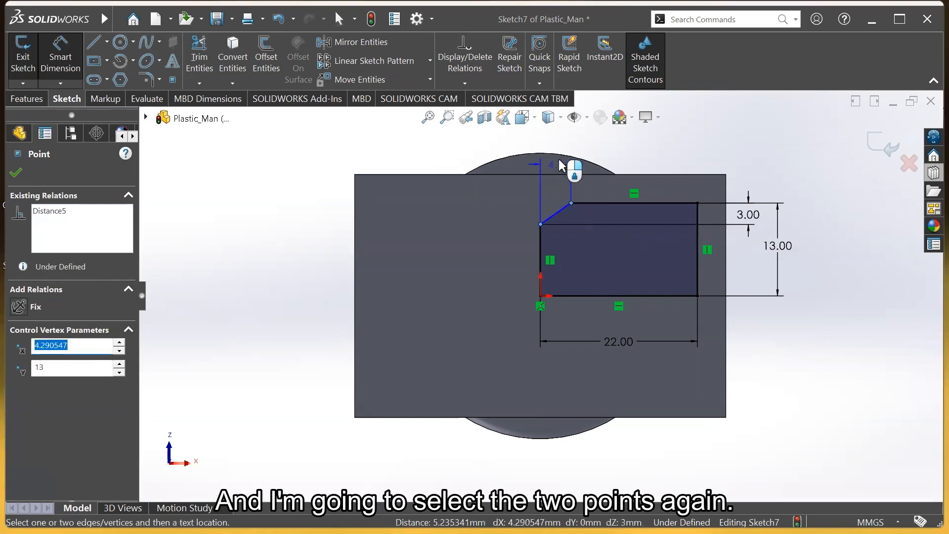
pyautogui.click(557, 140)
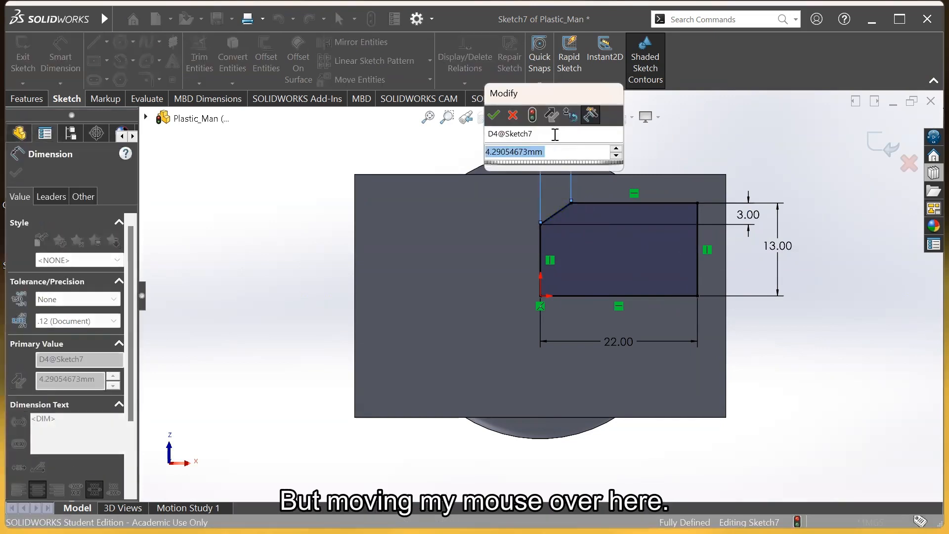
pyautogui.write('4')
pyautogui.press('Return')
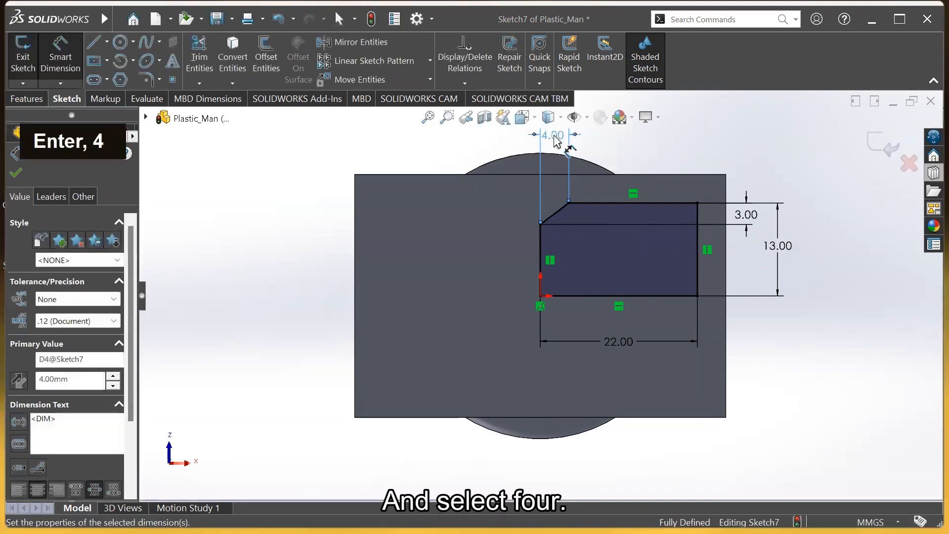
pyautogui.press('Escape')
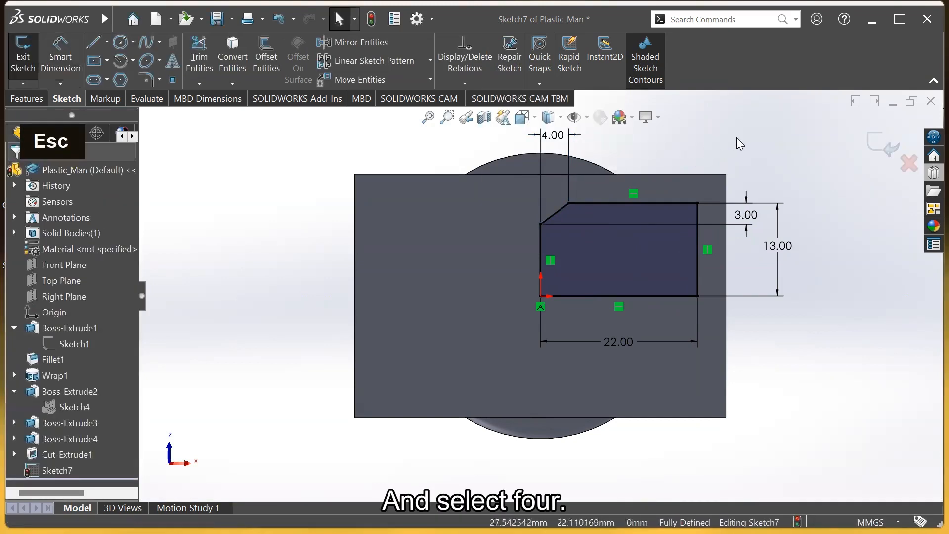
# - Convert the profile's horizontal and vertical lines through the origin to construction geometry
pyautogui.rightClick(578, 296)
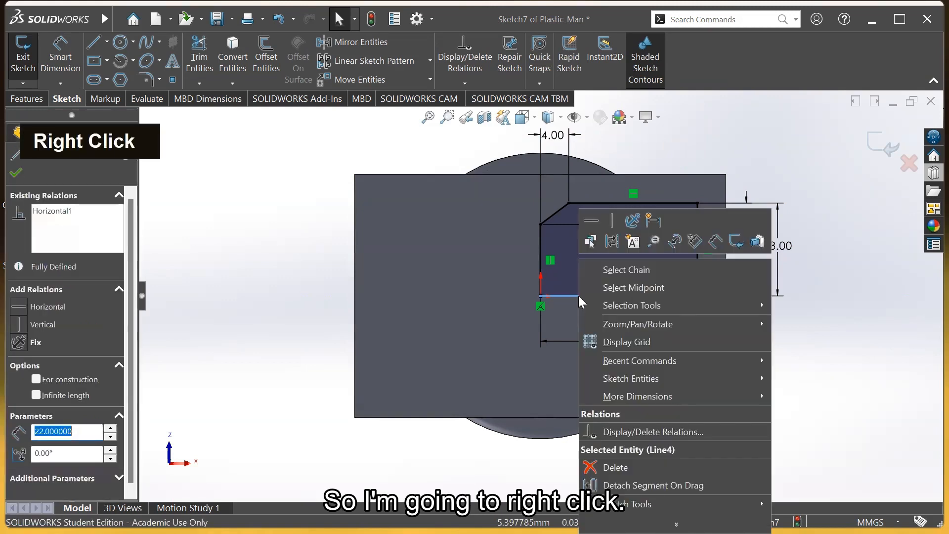
pyautogui.click(611, 241)
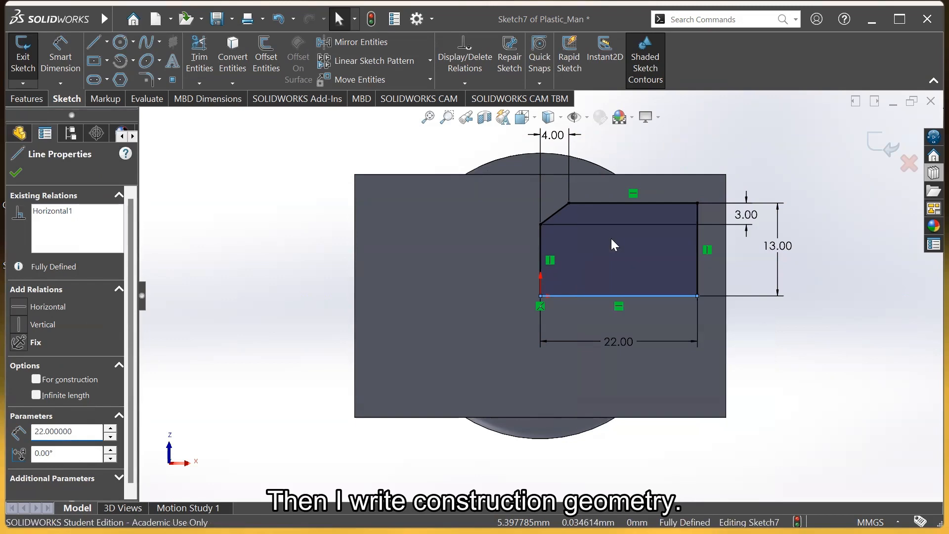
pyautogui.rightClick(541, 242)
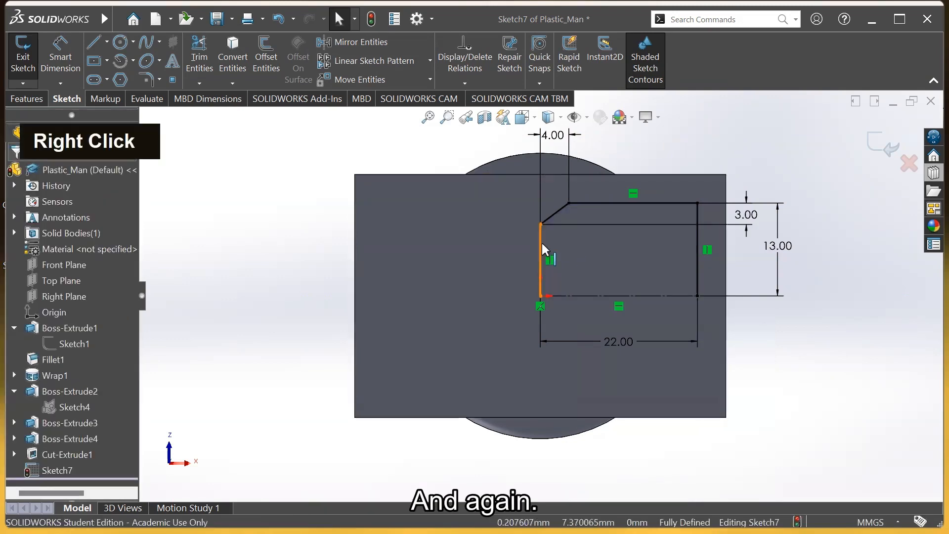
pyautogui.click(574, 228)
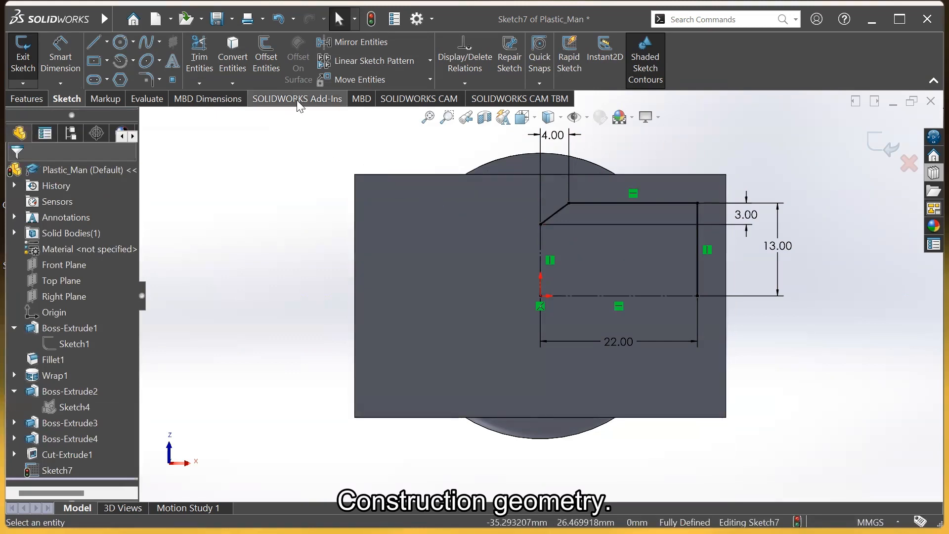
# - Mirror the angled corner line, upper horizontal line and outer vertical line about the vertical construction line, keeping the originals
pyautogui.click(363, 42)
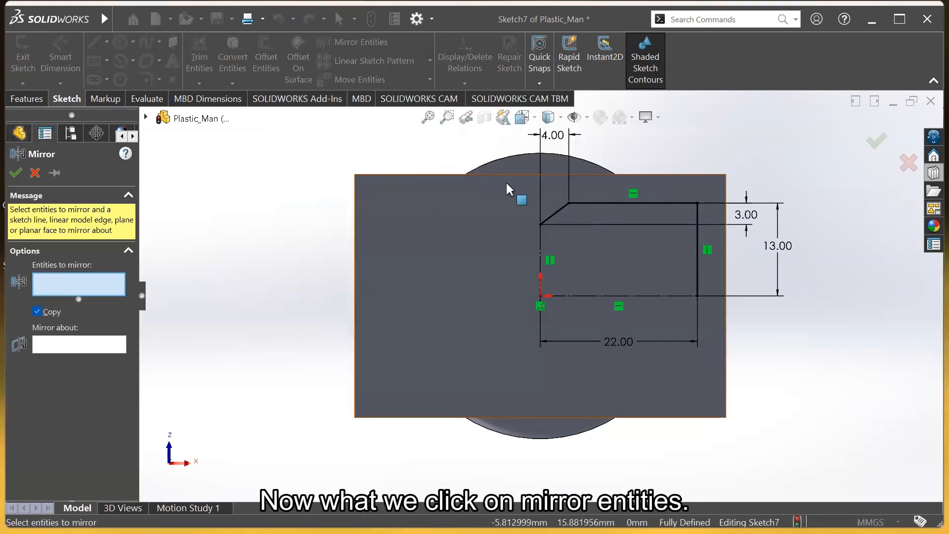
pyautogui.click(561, 208)
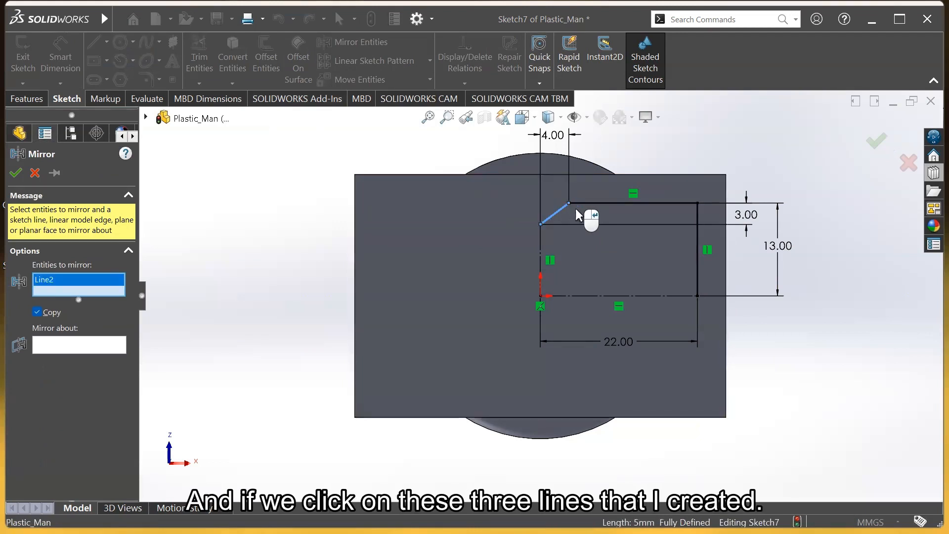
pyautogui.click(594, 203)
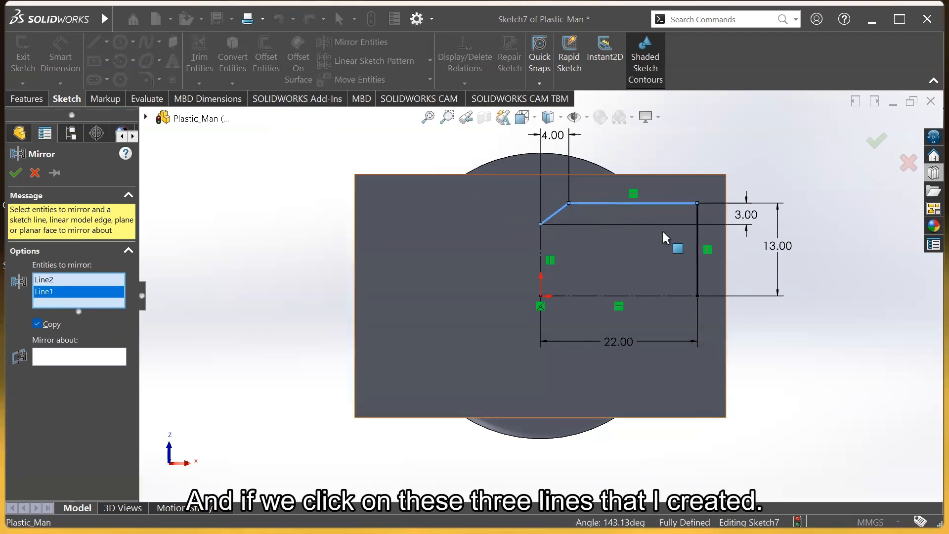
pyautogui.click(696, 253)
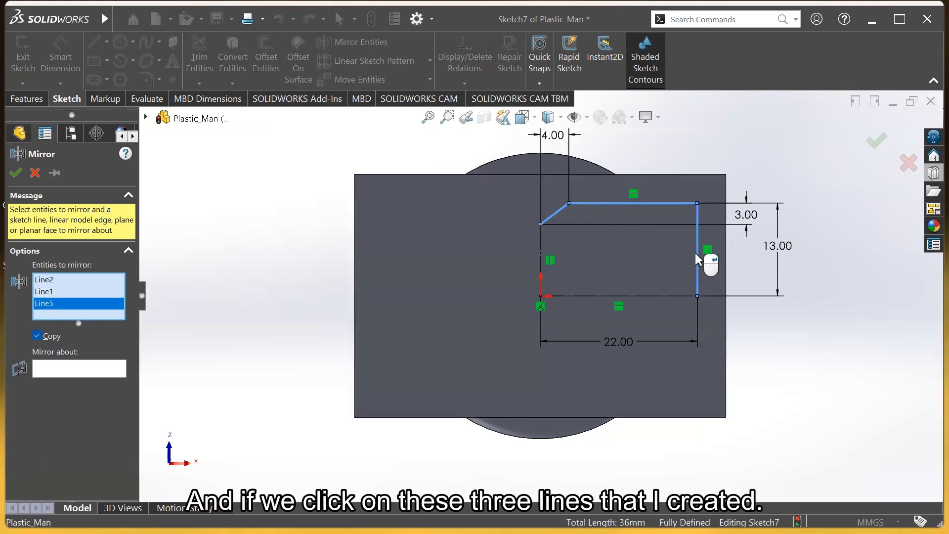
pyautogui.click(84, 368)
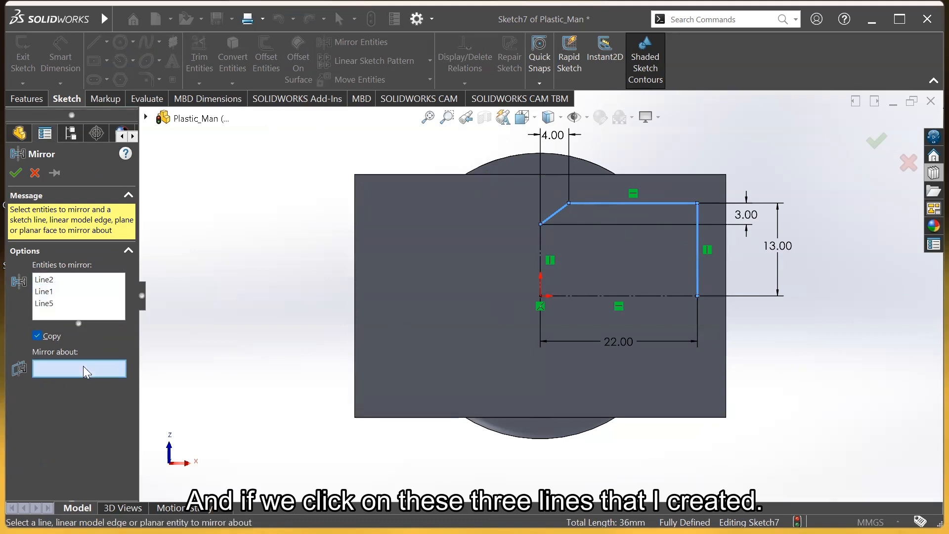
pyautogui.click(539, 272)
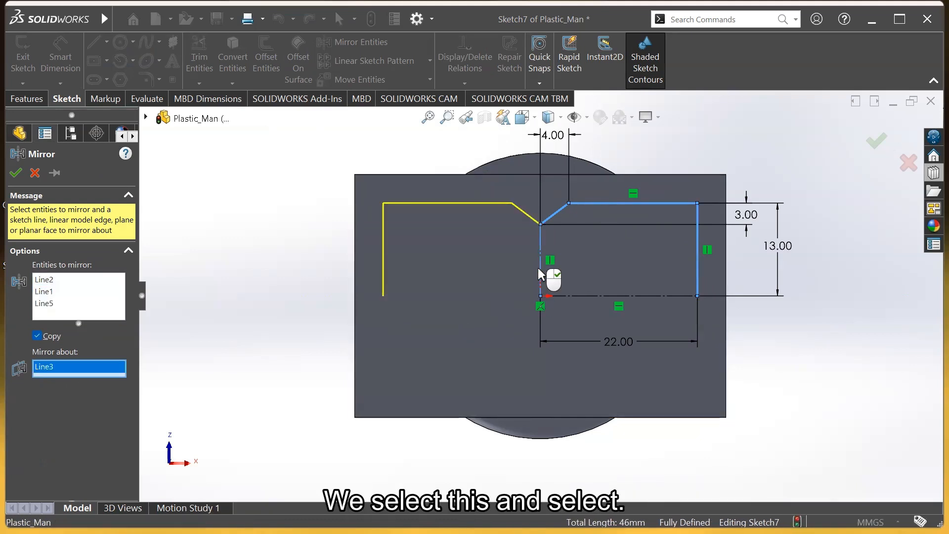
pyautogui.rightClick(539, 273)
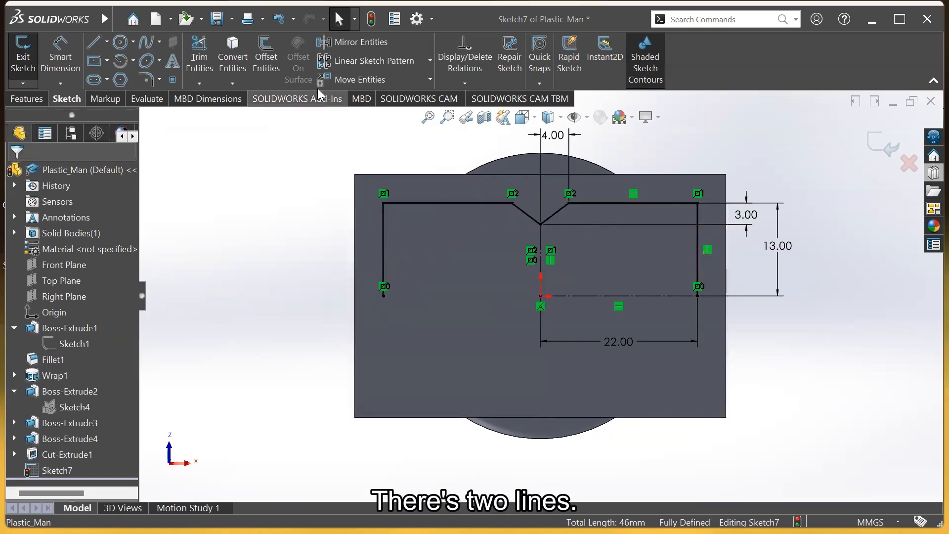
# - Mirror all six solid profile lines about the horizontal construction line through the origin to close the notched outline
pyautogui.click(328, 44)
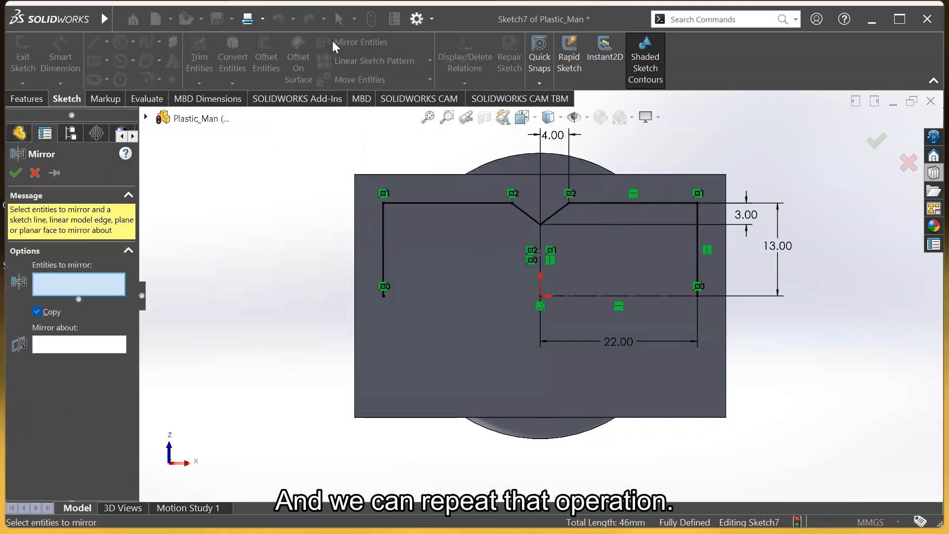
pyautogui.click(383, 236)
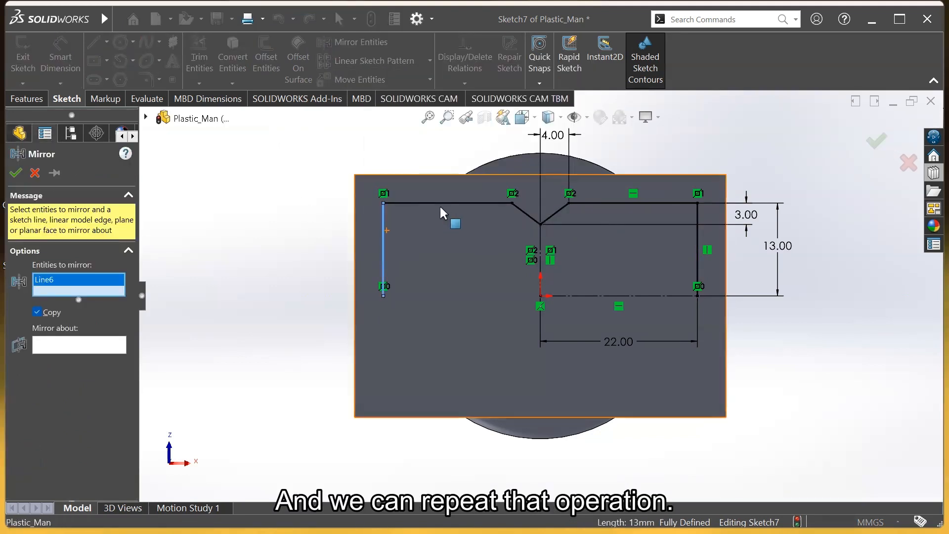
pyautogui.click(445, 203)
pyautogui.click(533, 219)
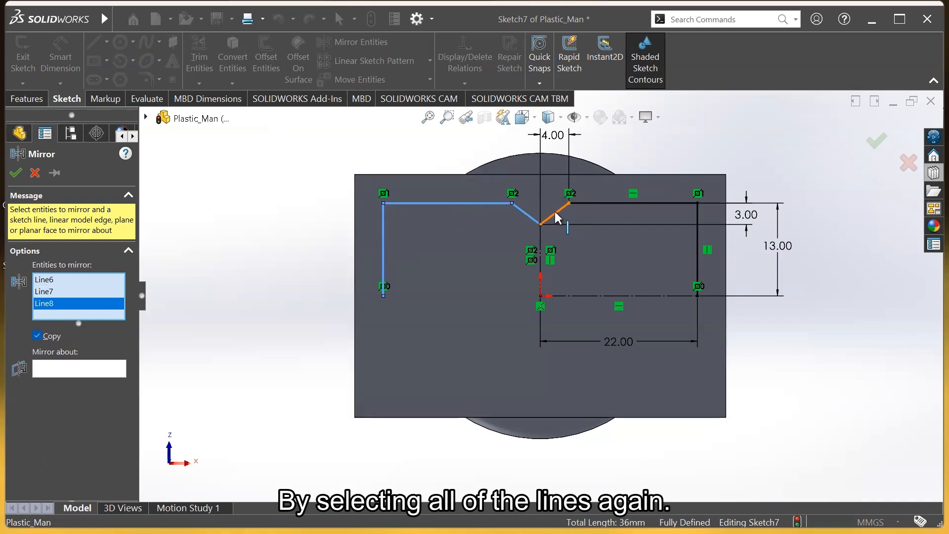
pyautogui.click(560, 209)
pyautogui.click(620, 204)
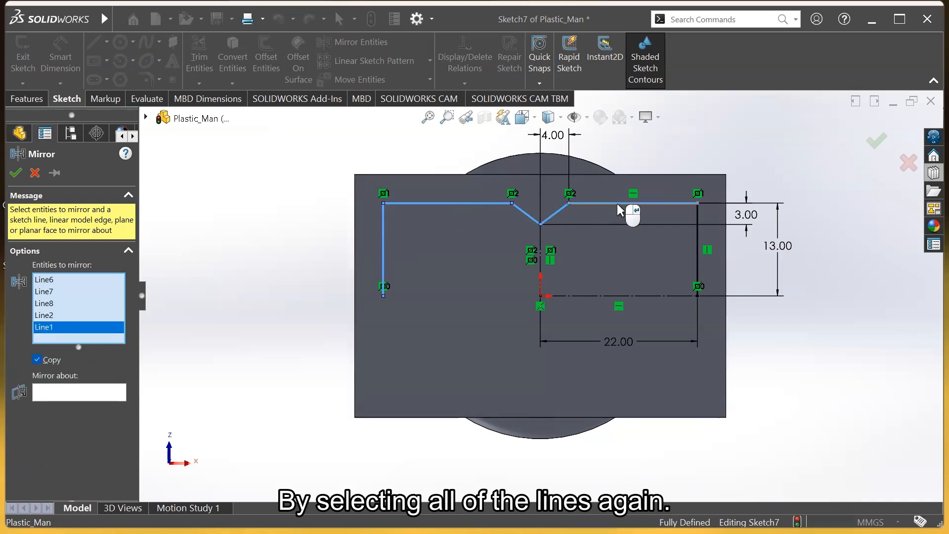
pyautogui.click(698, 249)
pyautogui.click(68, 408)
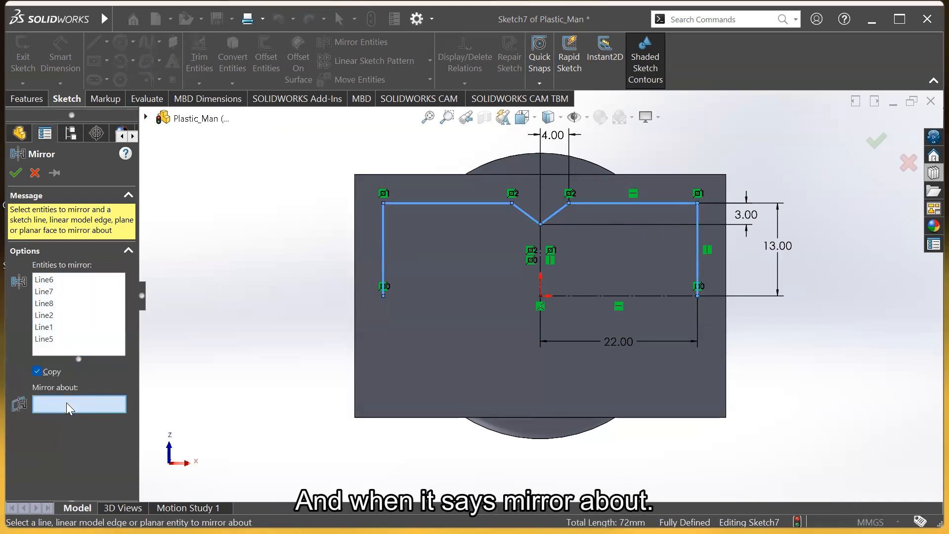
pyautogui.click(577, 295)
pyautogui.rightClick(579, 295)
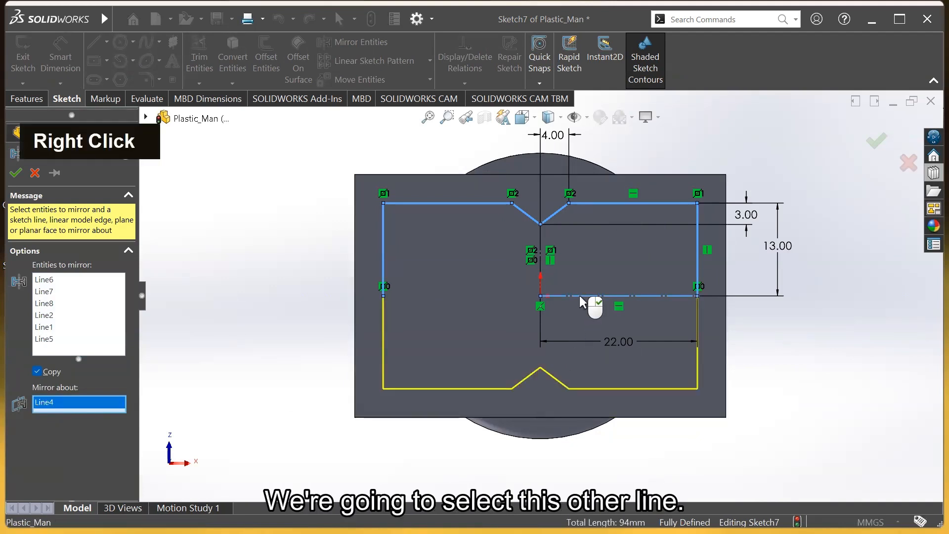
pyautogui.scroll(2, 779, 300)
pyautogui.scroll(2, 779, 305)
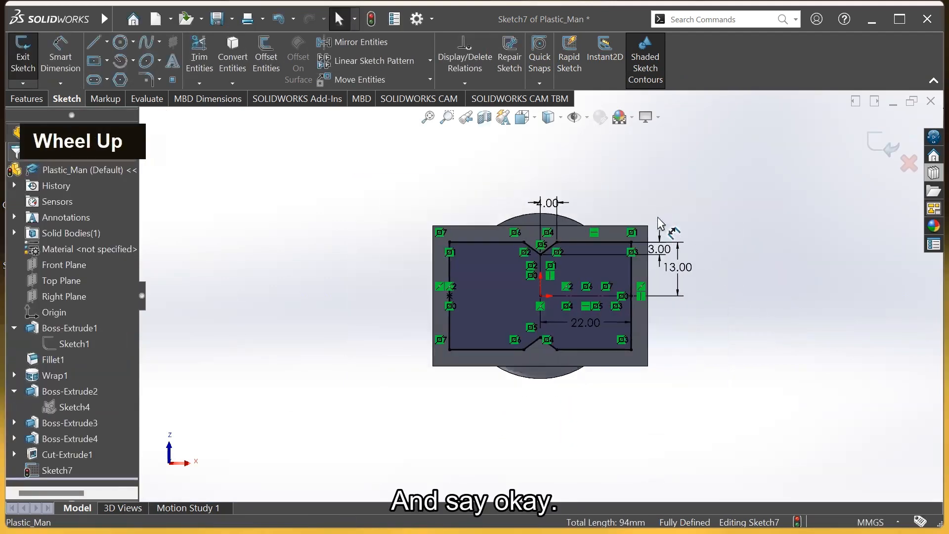
pyautogui.moveTo(660, 179)
pyautogui.mouseDown(button='middle')
pyautogui.moveTo(650, 211)
pyautogui.moveTo(651, 327)
pyautogui.mouseUp(button='middle')
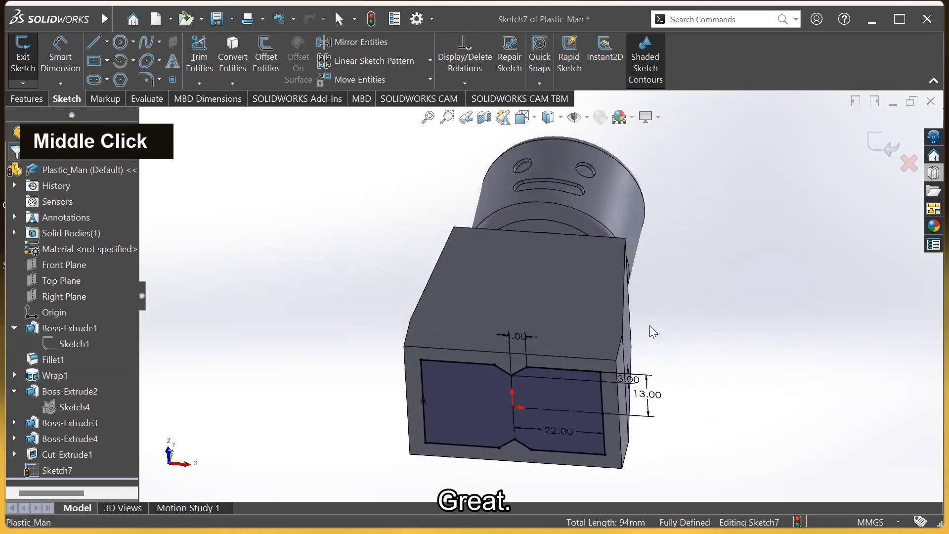
# - Extrude the notched leg profile as a blind boss 28 mm downward from the torso's underside, merged with the body
pyautogui.scroll(3, 618, 361)
pyautogui.scroll(-1, 537, 362)
pyautogui.moveTo(605, 273)
pyautogui.mouseDown(button='middle')
pyautogui.moveTo(568, 385)
pyautogui.moveTo(568, 421)
pyautogui.moveTo(563, 409)
pyautogui.mouseUp(button='middle')
pyautogui.scroll(1, 563, 409)
pyautogui.scroll(-1, 563, 410)
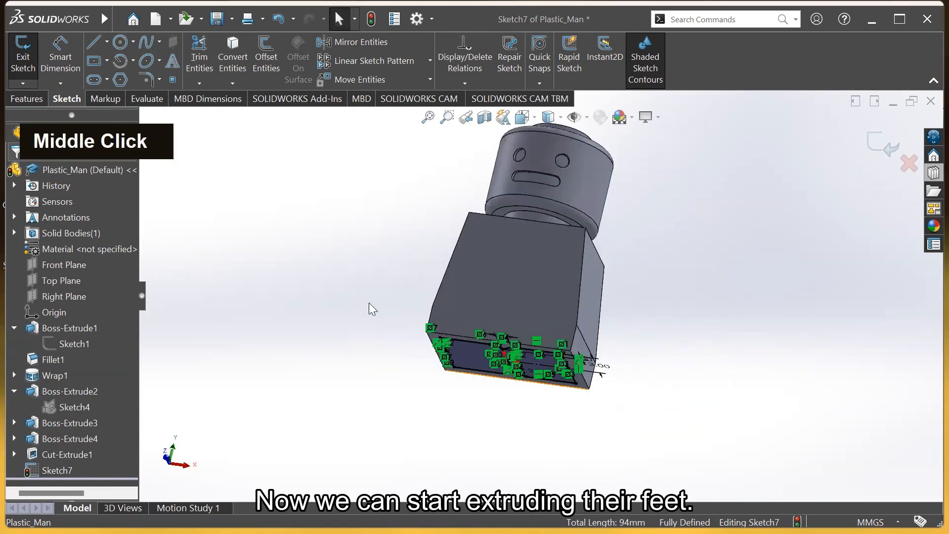
pyautogui.click(33, 96)
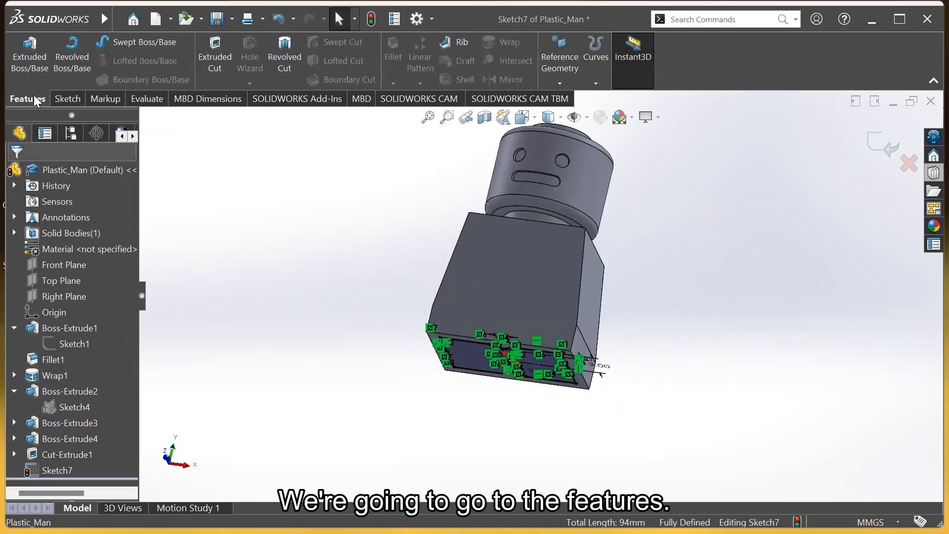
pyautogui.click(37, 65)
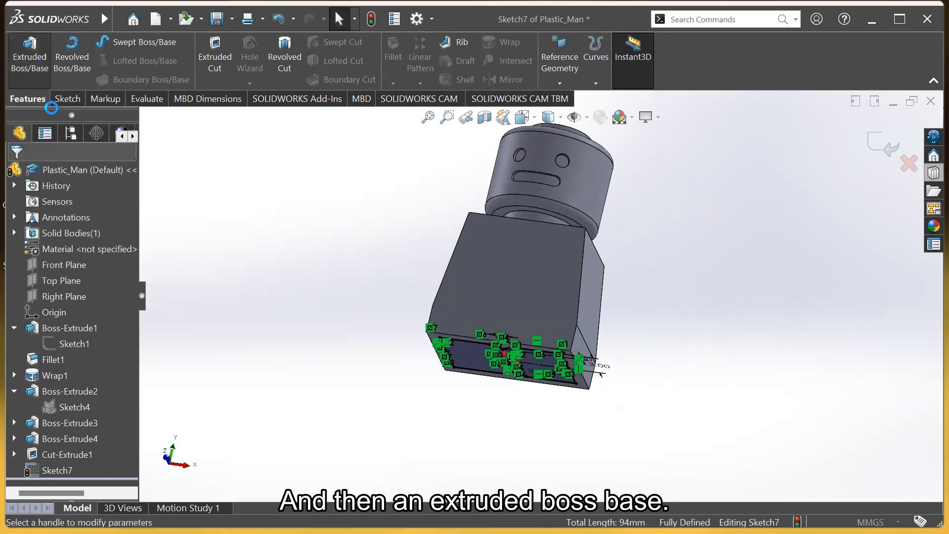
pyautogui.scroll(2, 447, 415)
pyautogui.moveTo(568, 416); pyautogui.dragTo(549, 451, button='middle')
pyautogui.moveTo(515, 453); pyautogui.dragTo(524, 407)
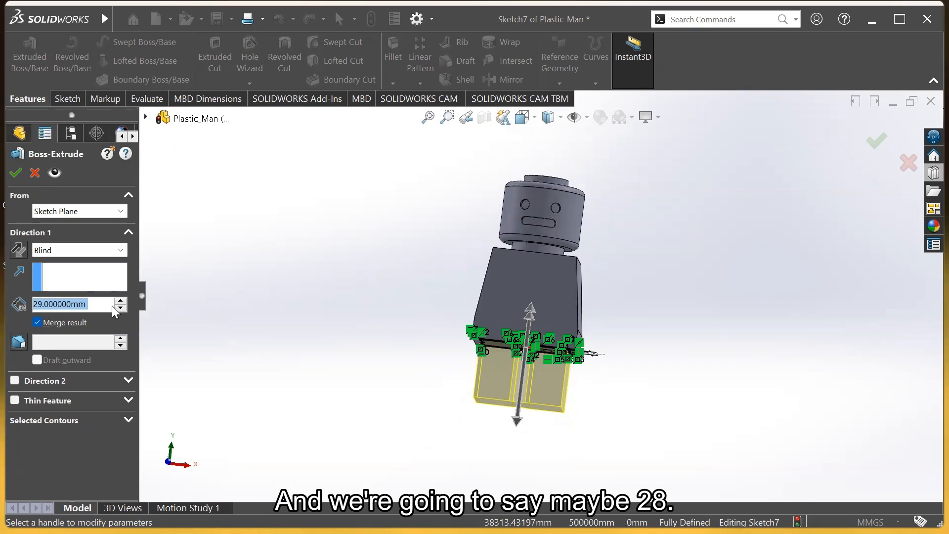
pyautogui.write('28')
pyautogui.press('Return')
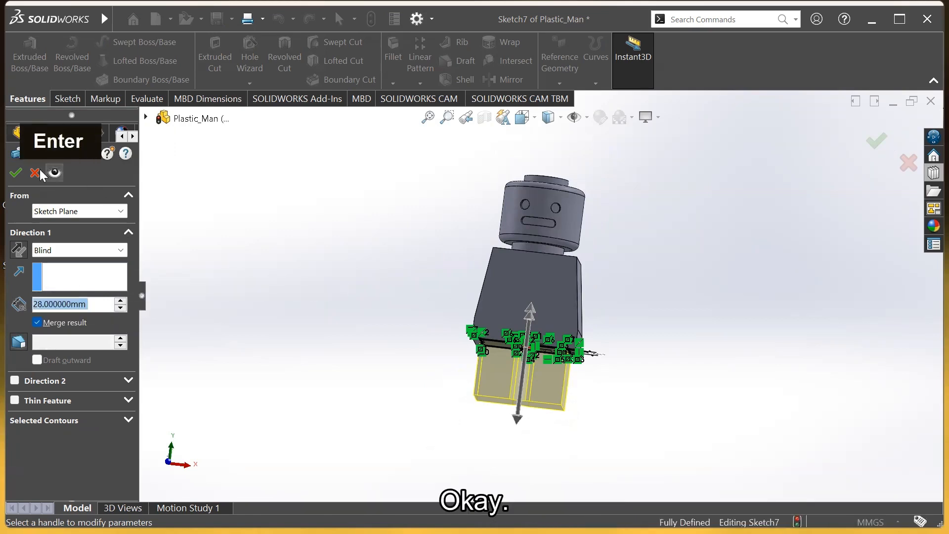
pyautogui.click(15, 174)
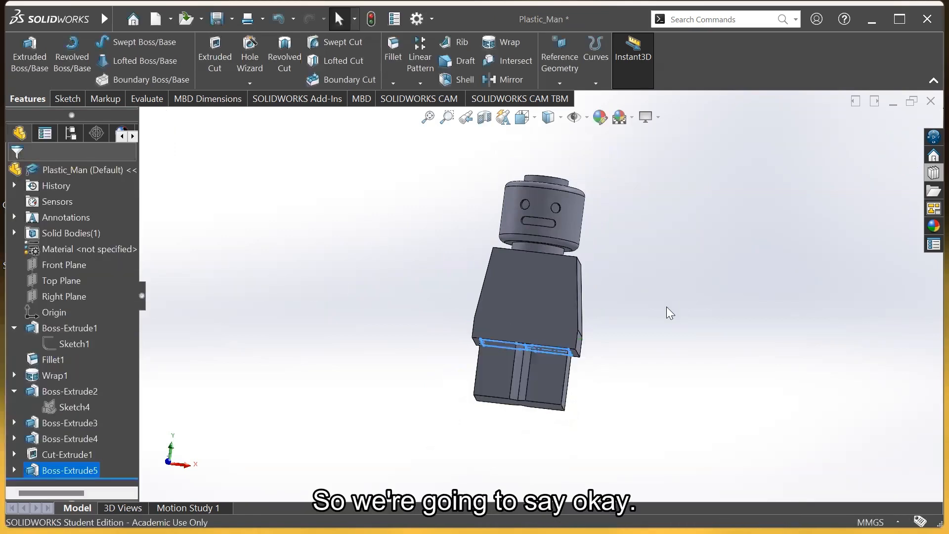
# - Examine the extruded legs up close and the whole figure from the front and at an angle
pyautogui.scroll(-2, 581, 346)
pyautogui.moveTo(579, 354); pyautogui.dragTo(571, 402, button='middle')
pyautogui.scroll(1, 564, 351)
pyautogui.scroll(-2, 563, 351)
pyautogui.moveTo(564, 366); pyautogui.dragTo(556, 341, button='middle')
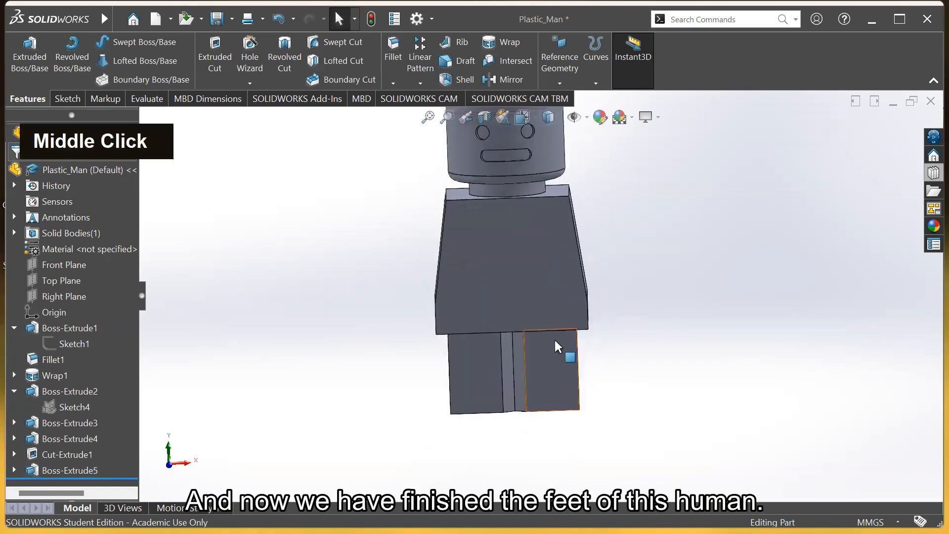
pyautogui.scroll(3, 557, 269)
pyautogui.scroll(-3, 553, 247)
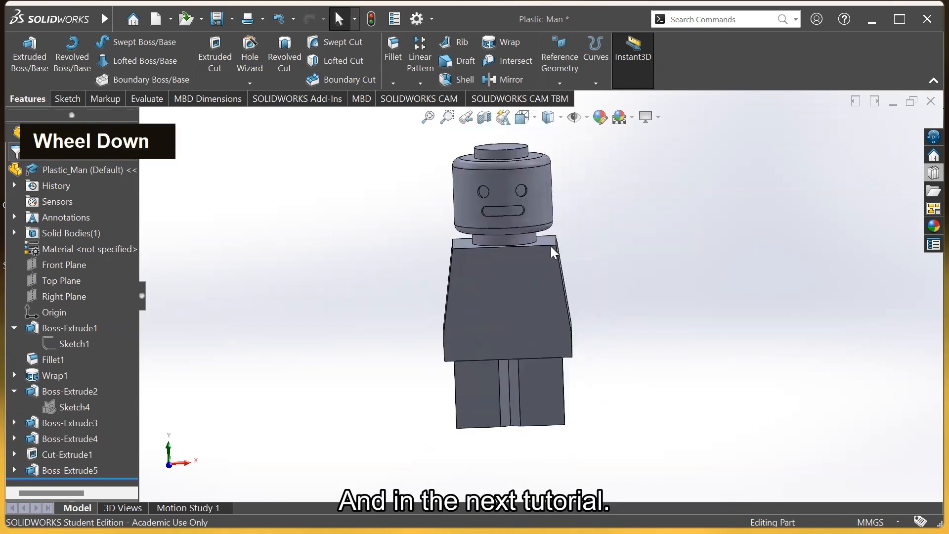
pyautogui.moveTo(590, 288)
pyautogui.mouseDown(button='middle')
pyautogui.moveTo(607, 288)
pyautogui.moveTo(581, 302)
pyautogui.mouseUp(button='middle')
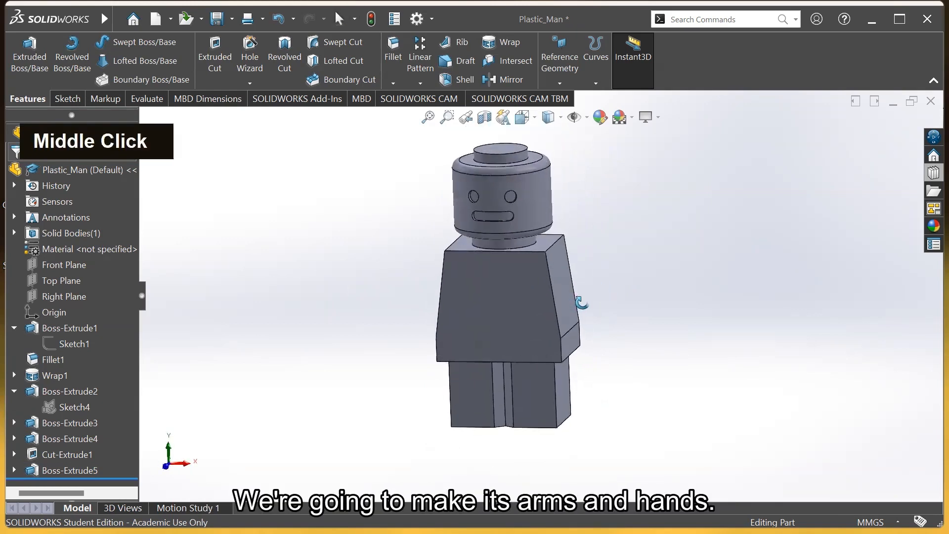
pyautogui.scroll(2, 589, 230)
pyautogui.scroll(-2, 589, 230)
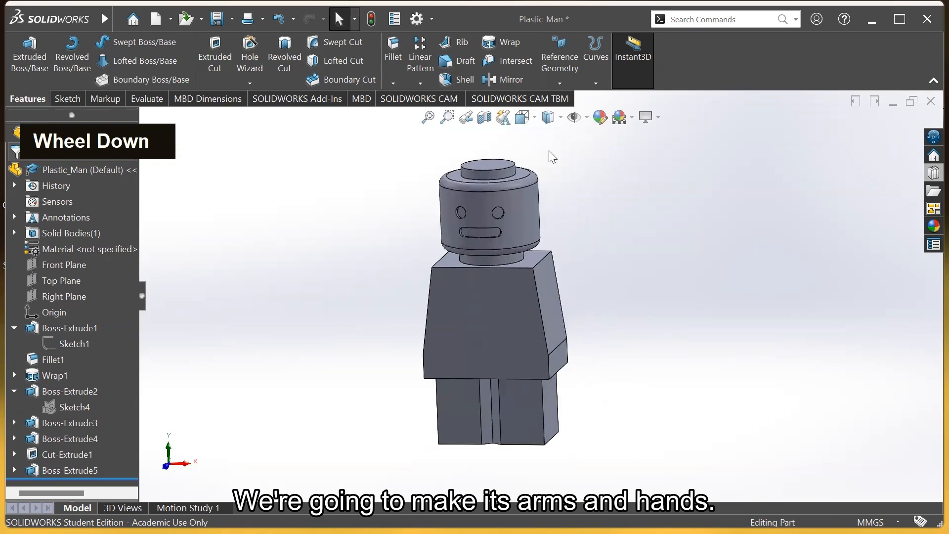